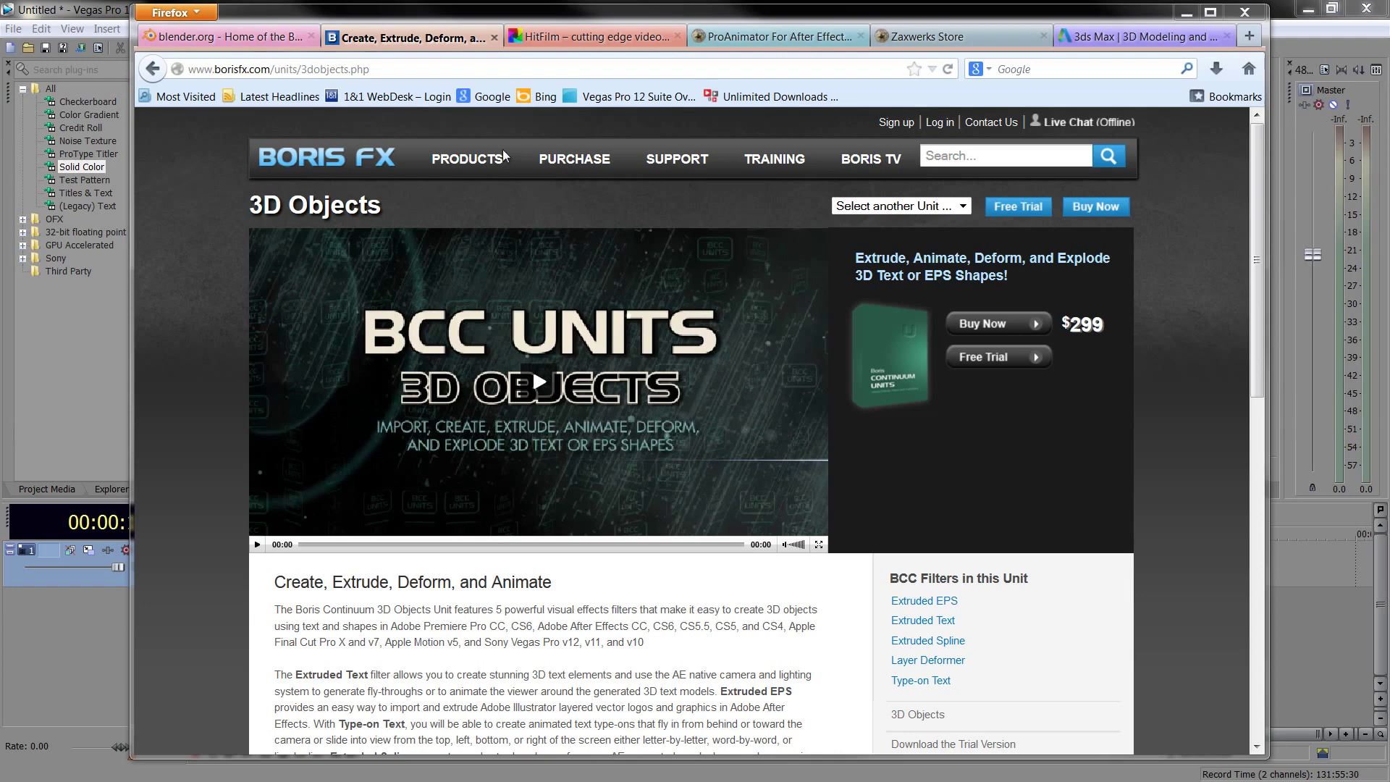
Step: Look over the Boris FX product pages for Continuum Complete for Sony and the Image Restoration unit, including their prices
{"action": "mouse_move", "coordinate": [467, 161]}
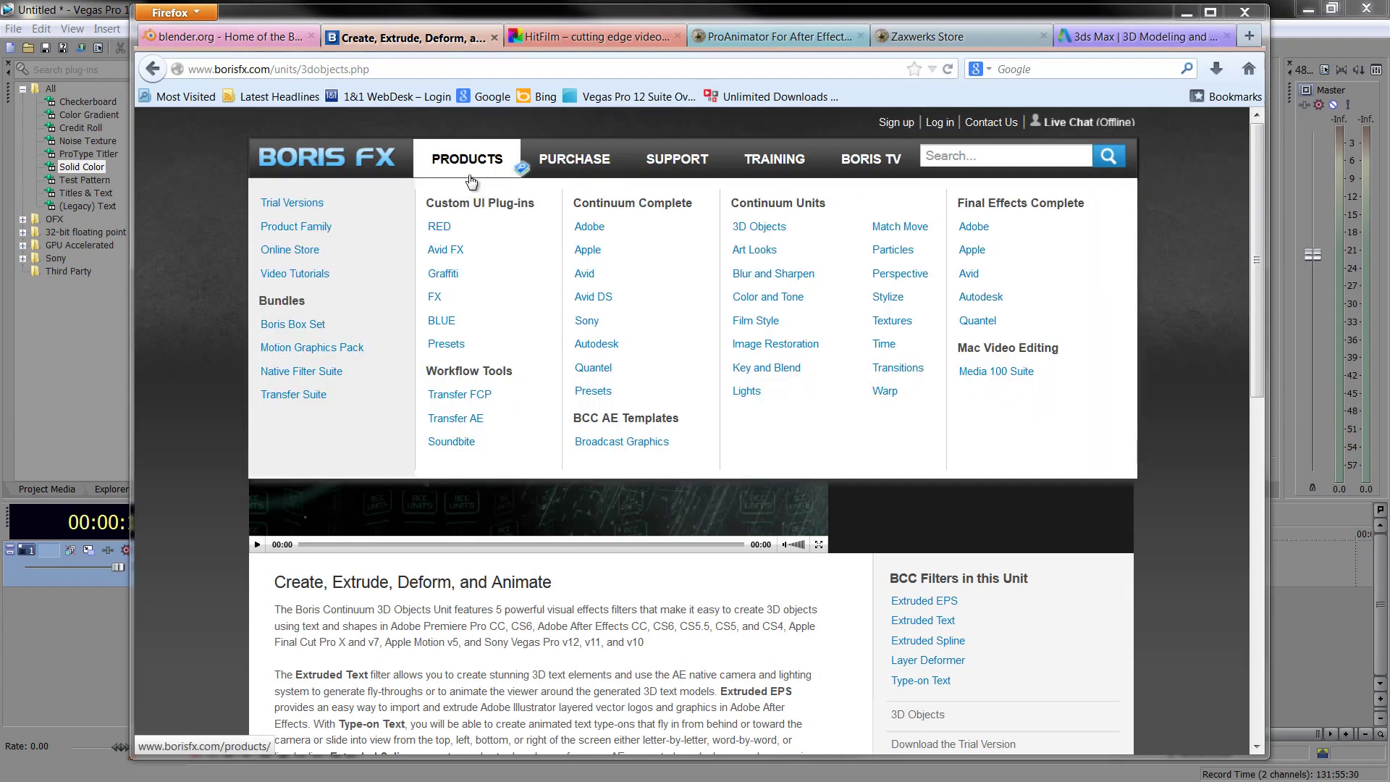
{"action": "left_click", "coordinate": [595, 330]}
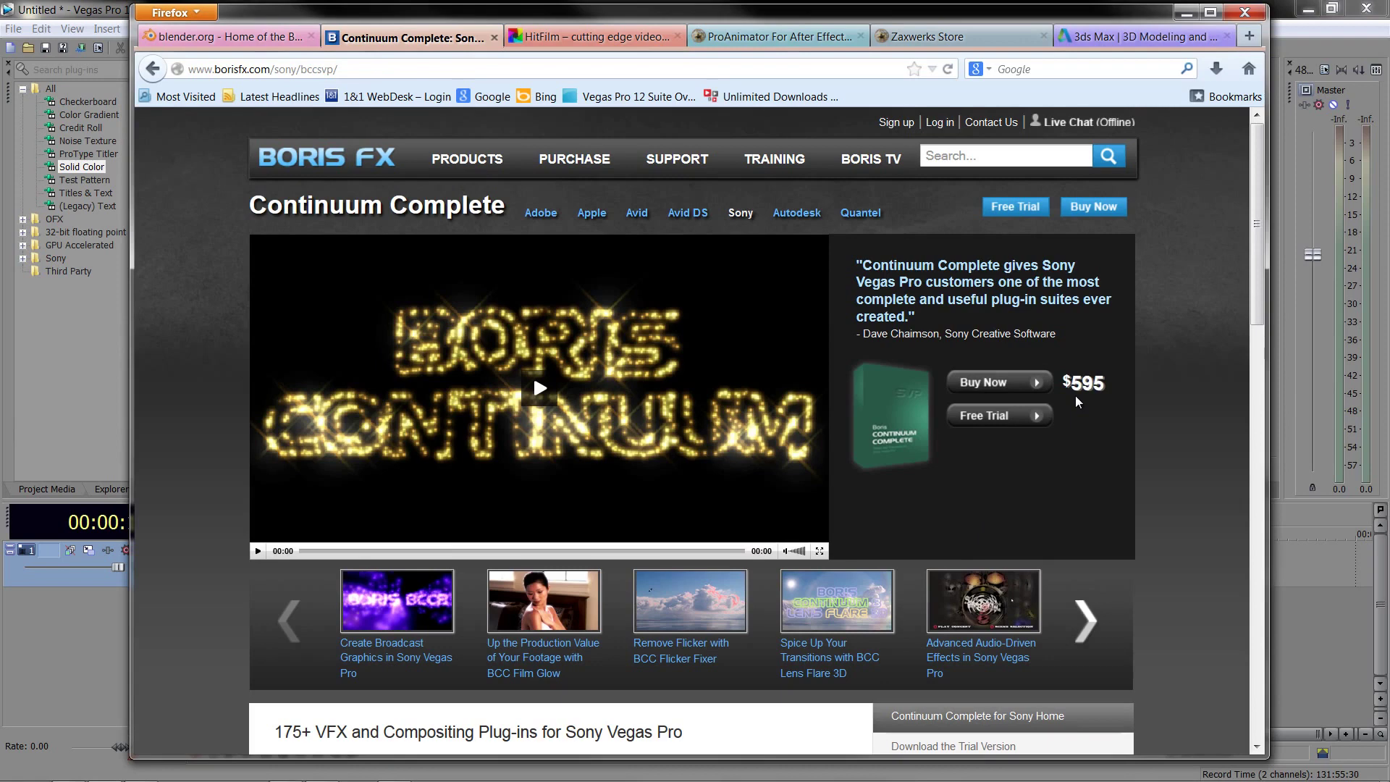
{"action": "mouse_move", "coordinate": [496, 158]}
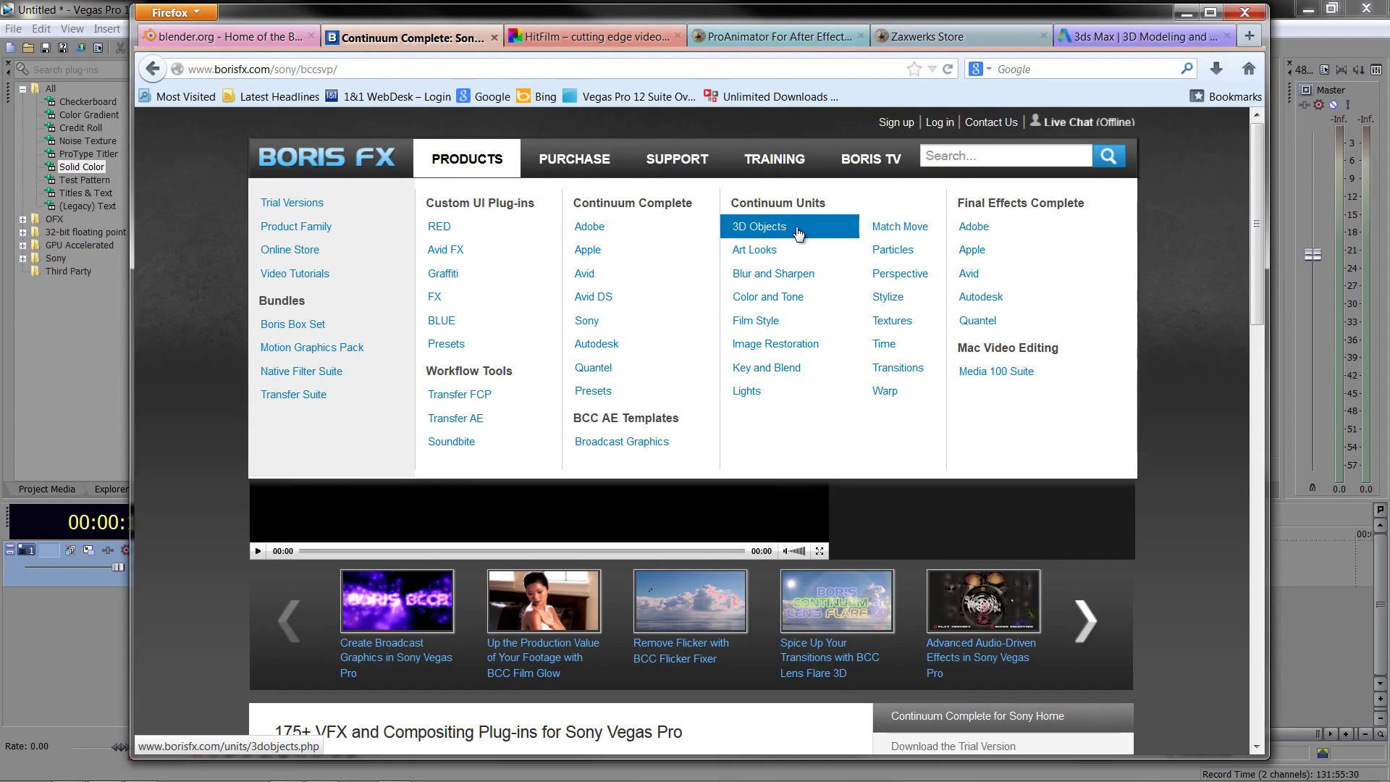
{"action": "left_click", "coordinate": [801, 347]}
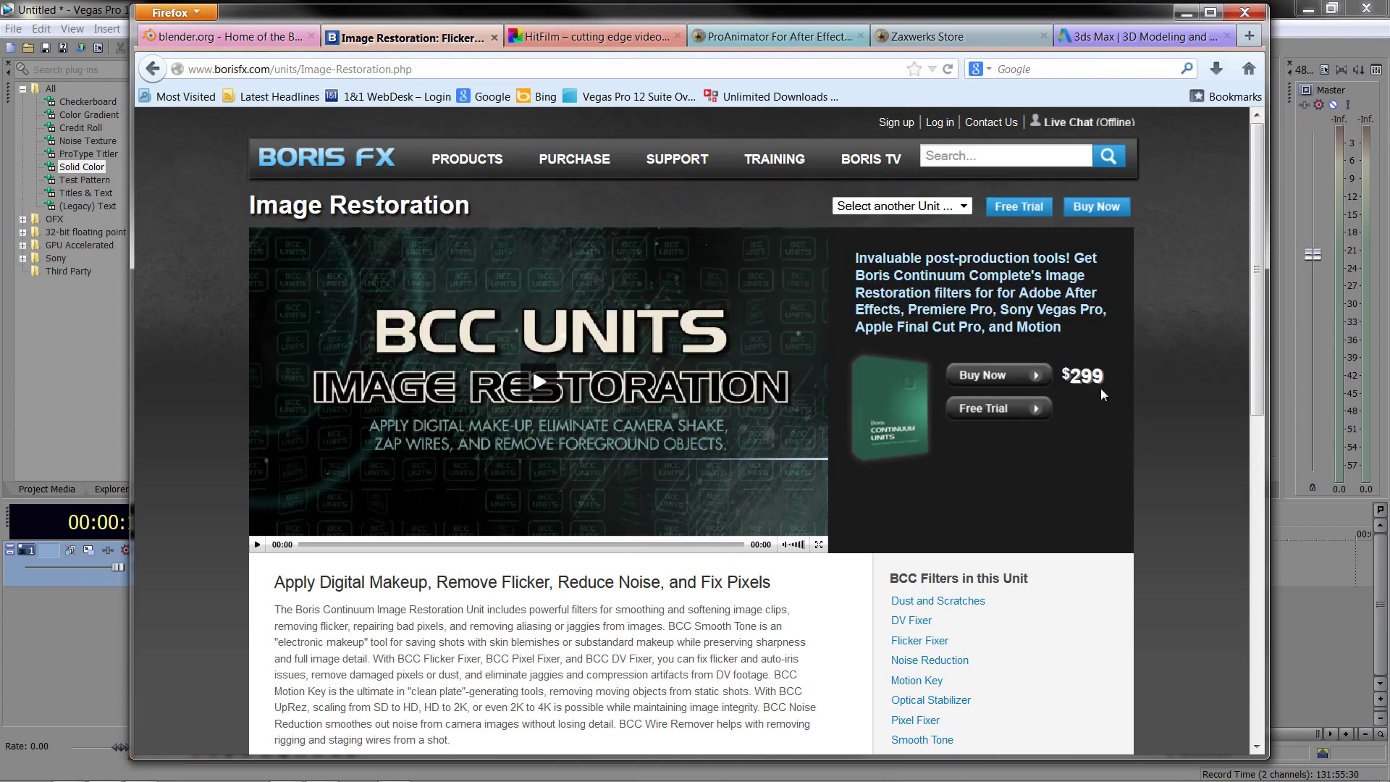
Step: Switch to Vegas Pro and add a Green Solid Color generated event to the timeline at the playhead, keeping its default settings
{"action": "left_click", "coordinate": [1186, 13]}
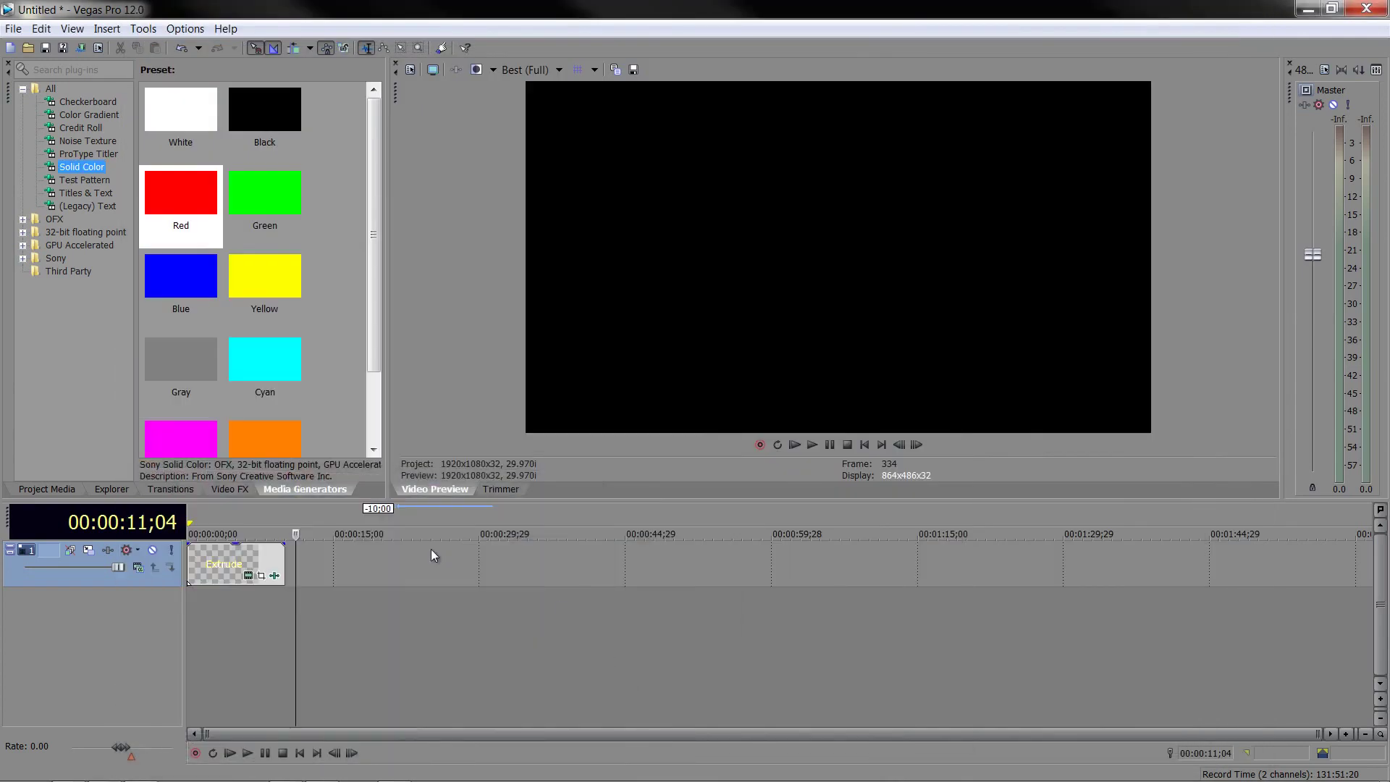
{"action": "left_click", "coordinate": [231, 491]}
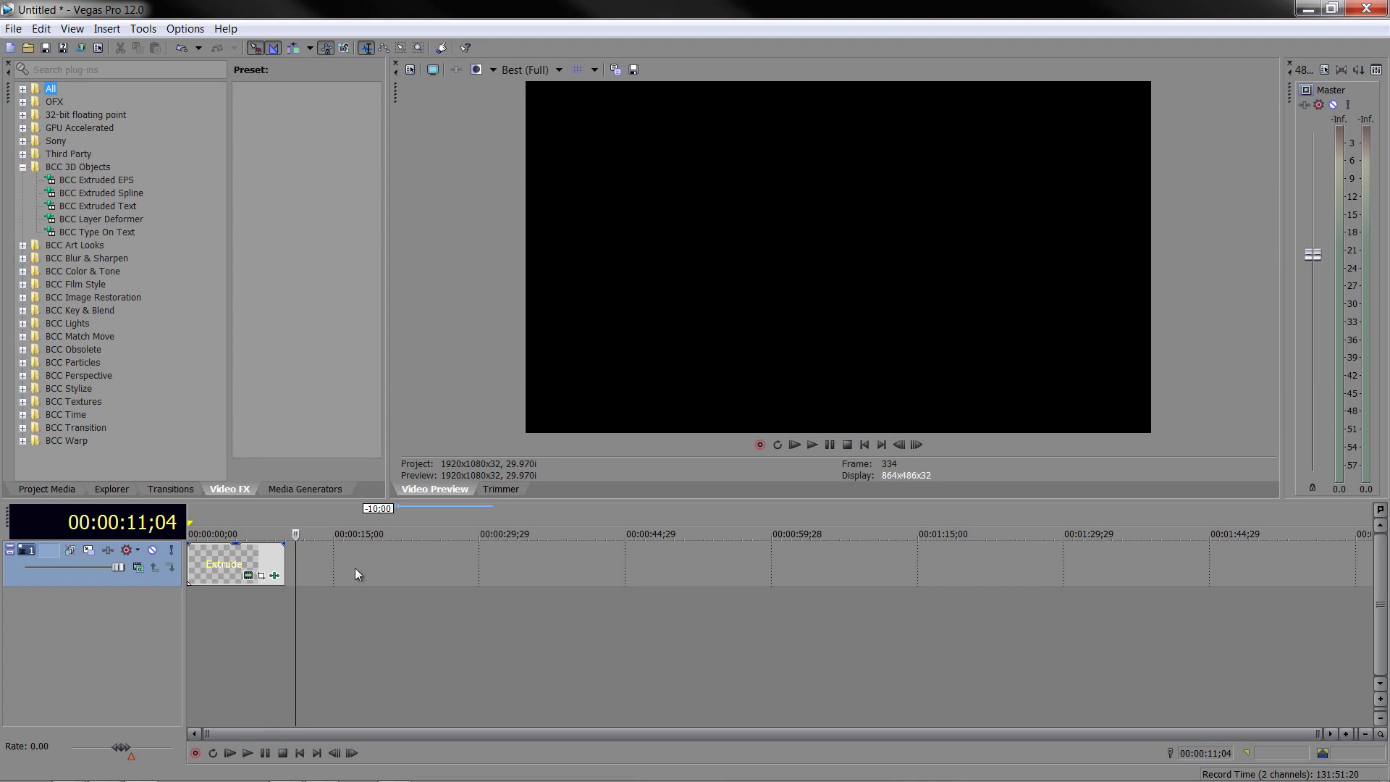
{"action": "left_click", "coordinate": [293, 489]}
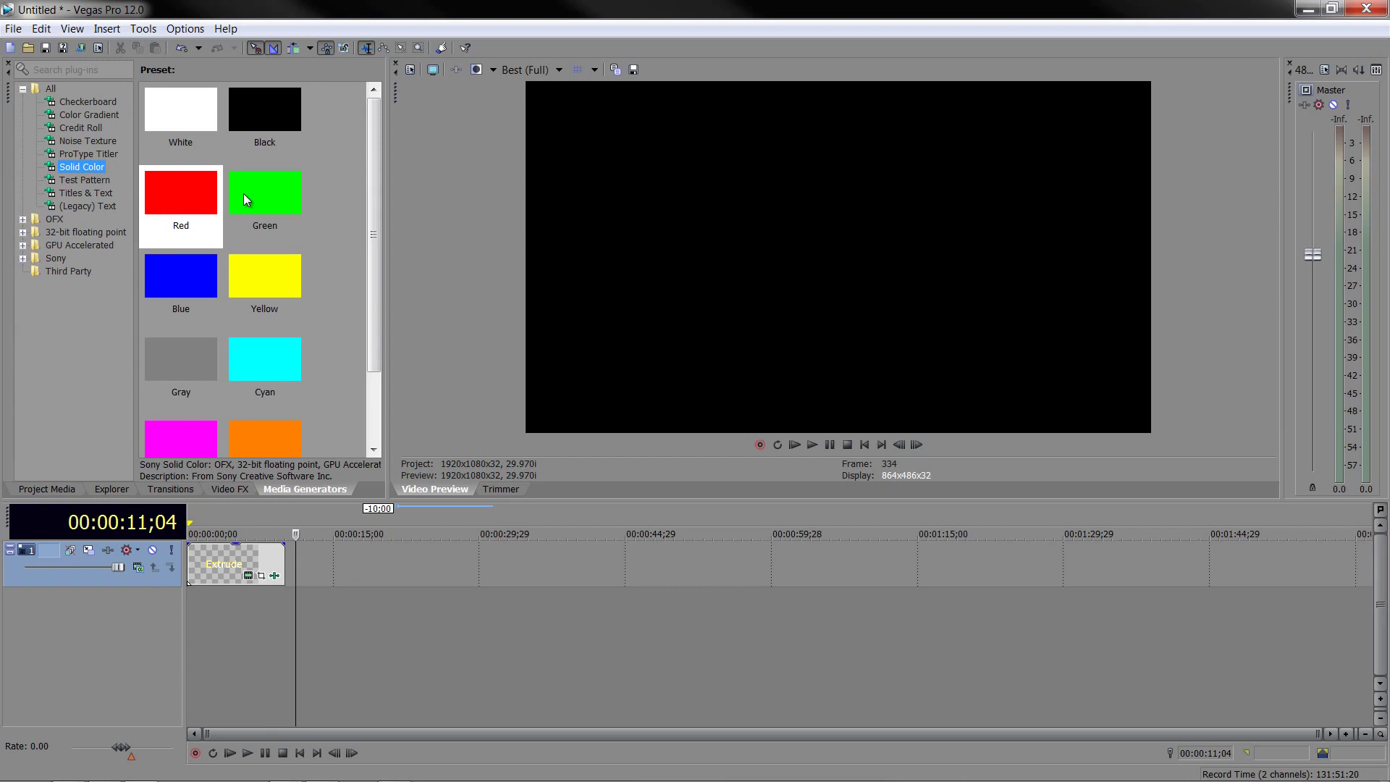
{"action": "left_click_drag", "start_coordinate": [259, 193], "coordinate": [305, 568]}
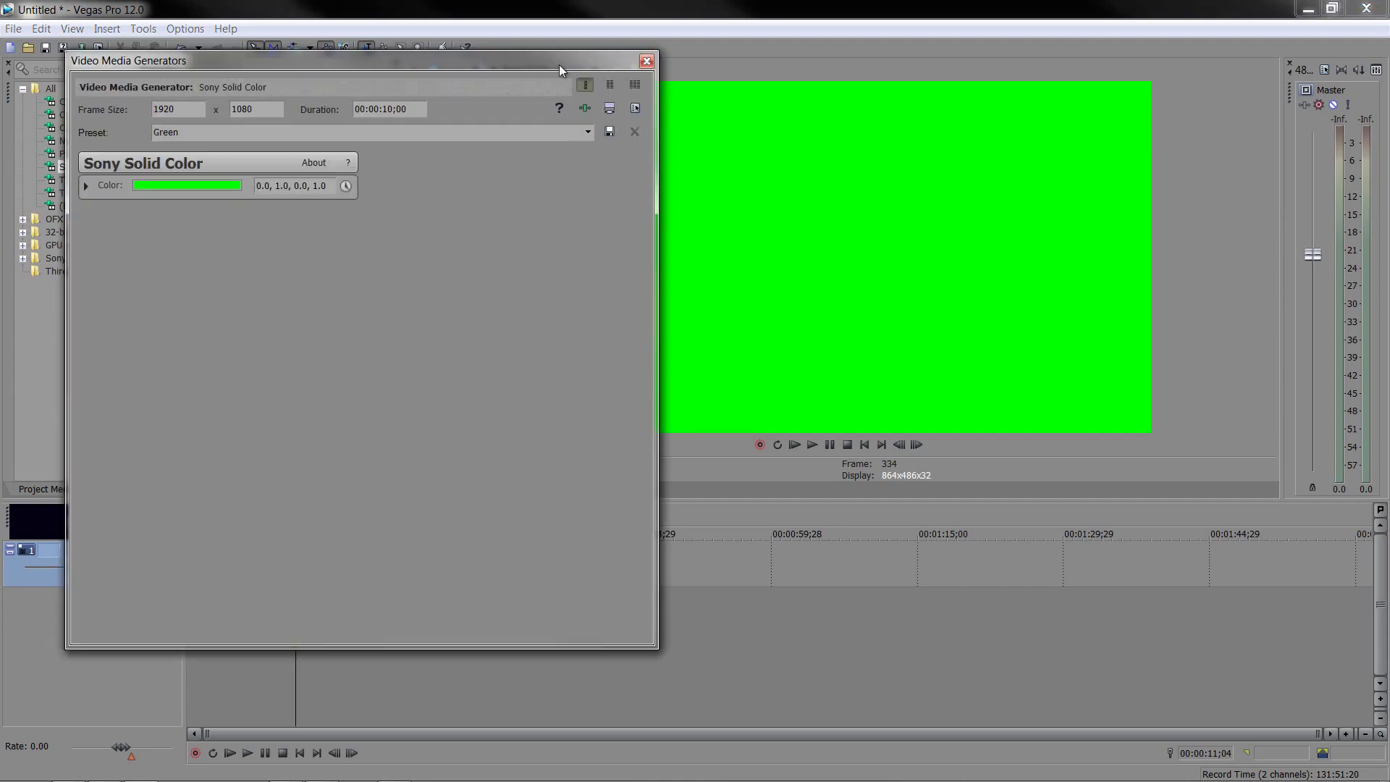
{"action": "left_click", "coordinate": [646, 61]}
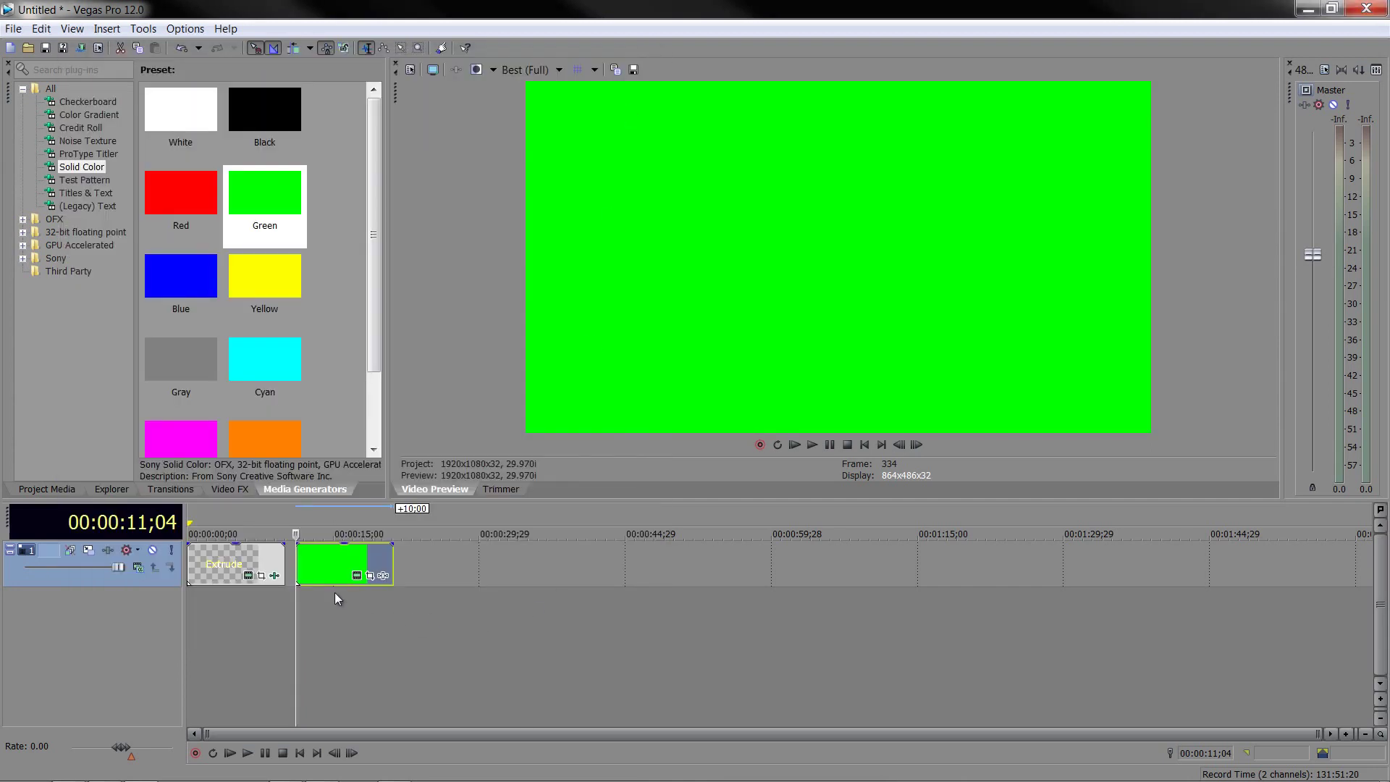
Step: Apply the BCC Extruded Text effect to the green event and enter TEXT in its text window
{"action": "left_click", "coordinate": [230, 490]}
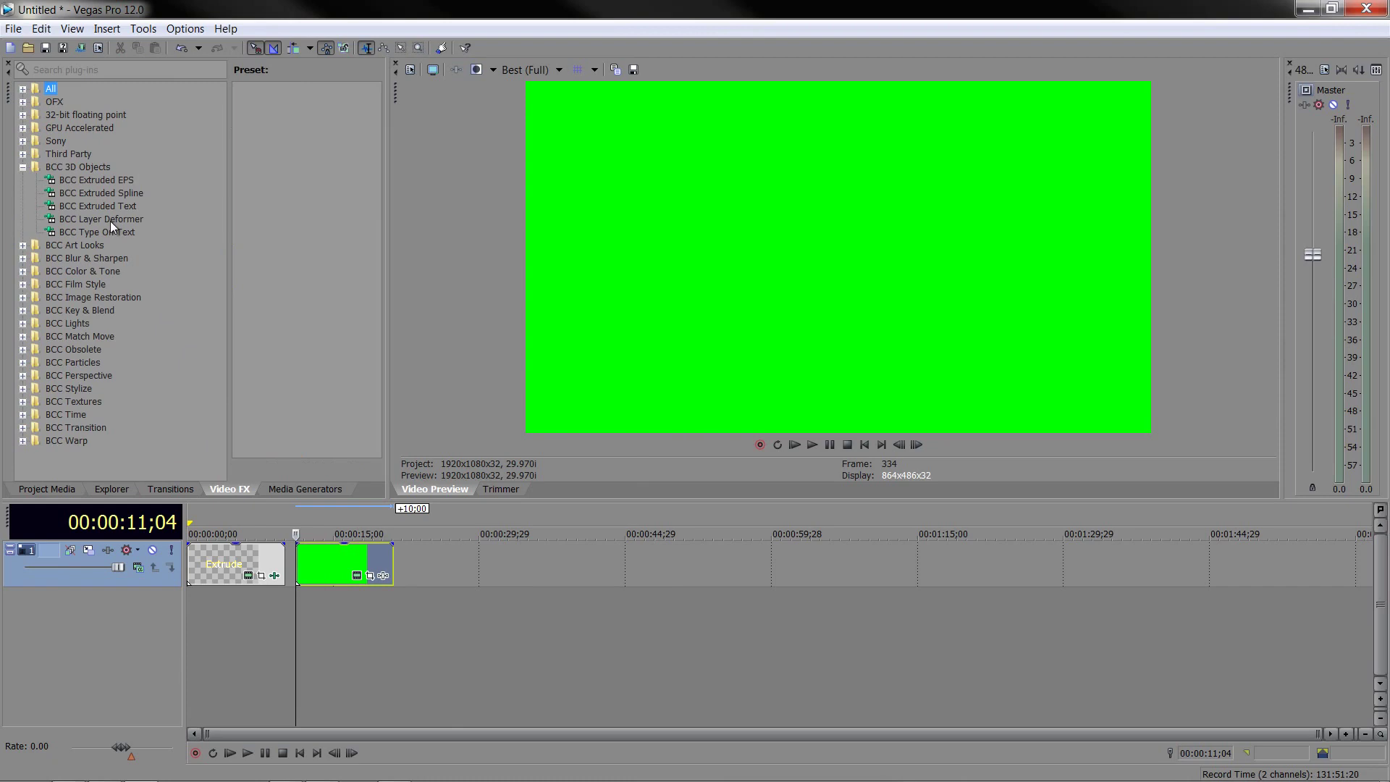
{"action": "left_click_drag", "start_coordinate": [106, 208], "coordinate": [352, 560]}
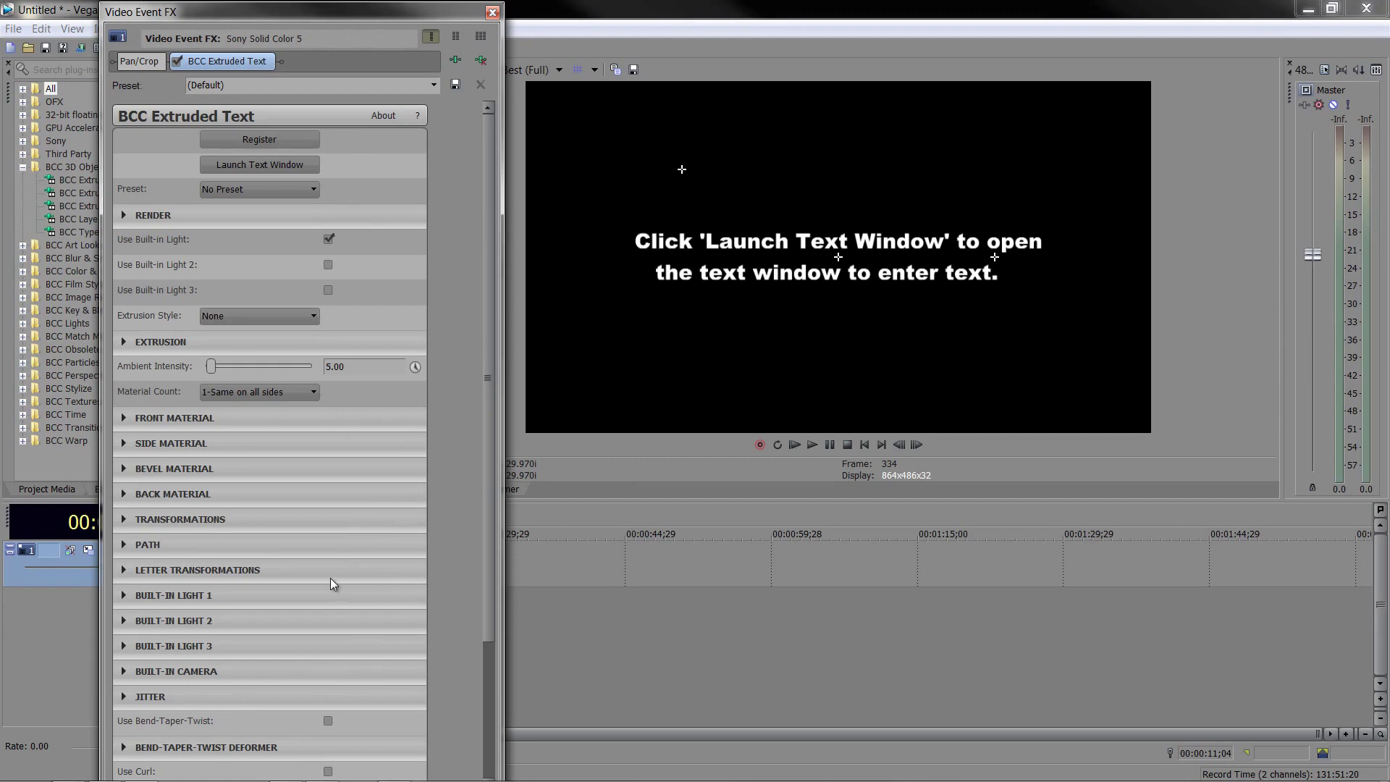
{"action": "left_click", "coordinate": [255, 165]}
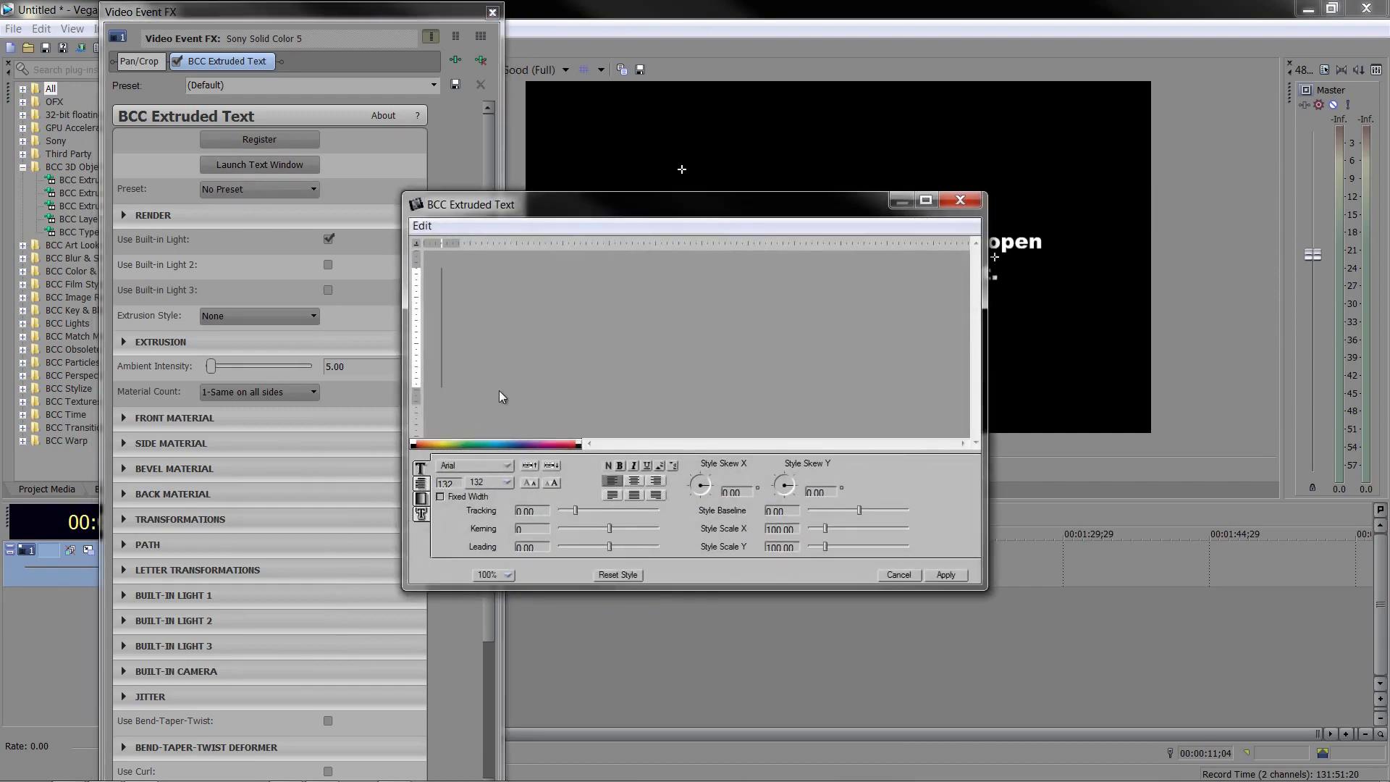
{"action": "type", "text": "TEXT"}
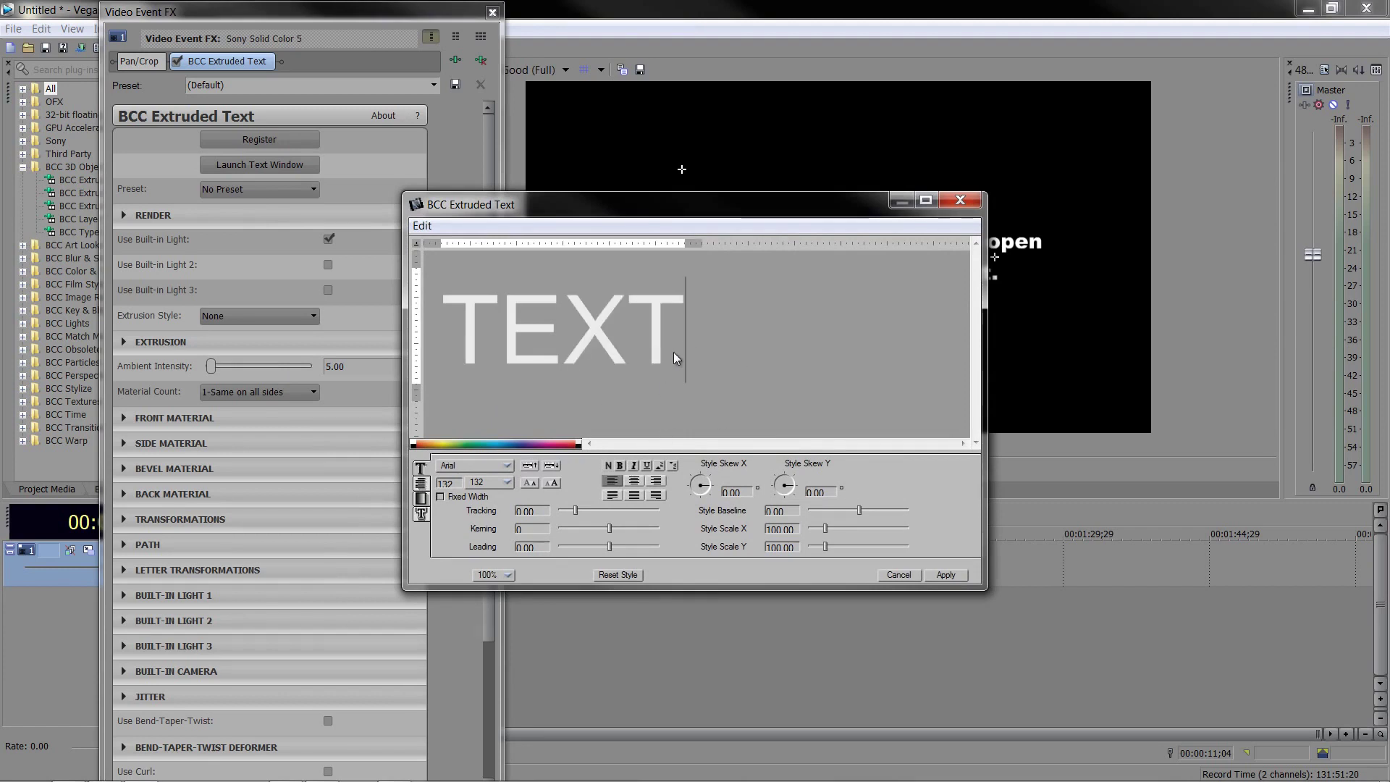
Step: Format the word TEXT as centred italic, adjust its Style Skew X, and apply it to the effect
{"action": "left_click_drag", "start_coordinate": [687, 337], "coordinate": [424, 354]}
{"action": "left_click", "coordinate": [634, 482]}
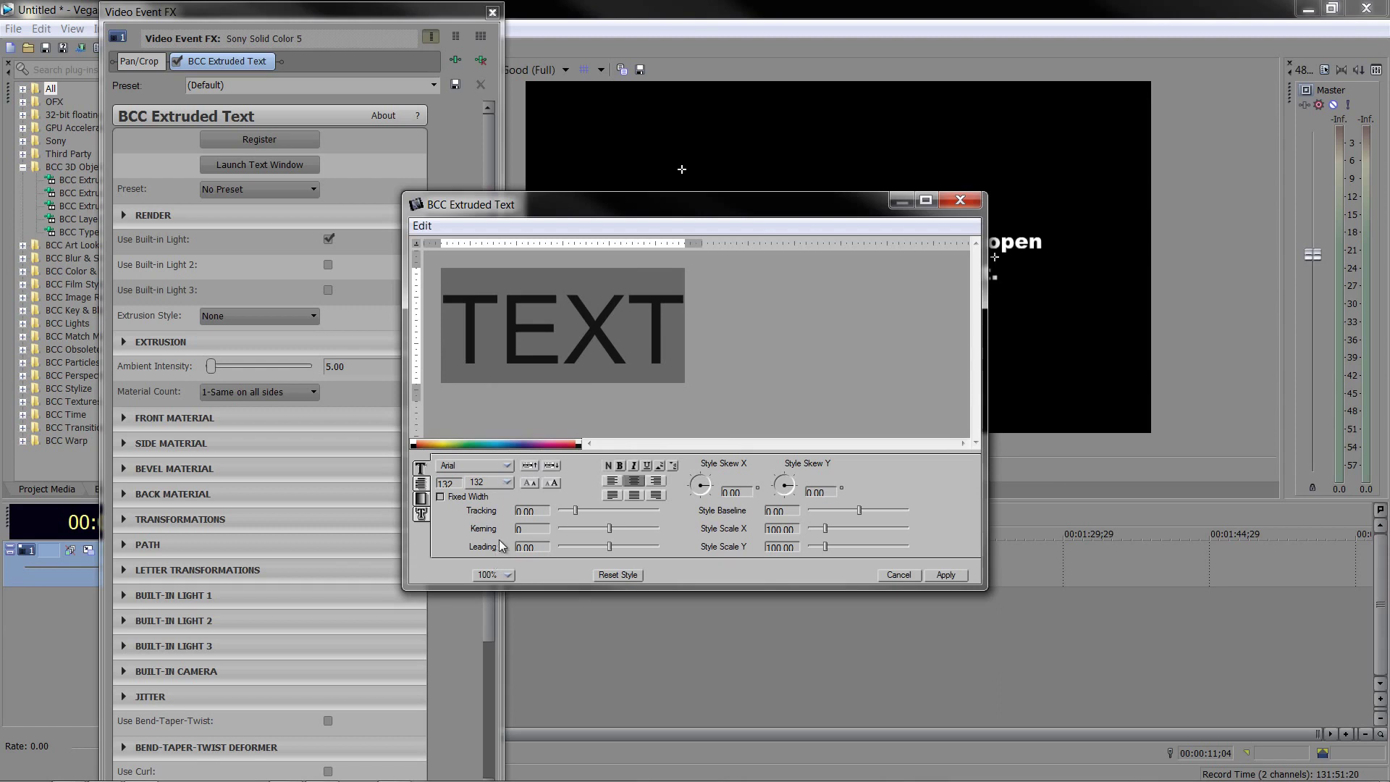
{"action": "left_click", "coordinate": [620, 466]}
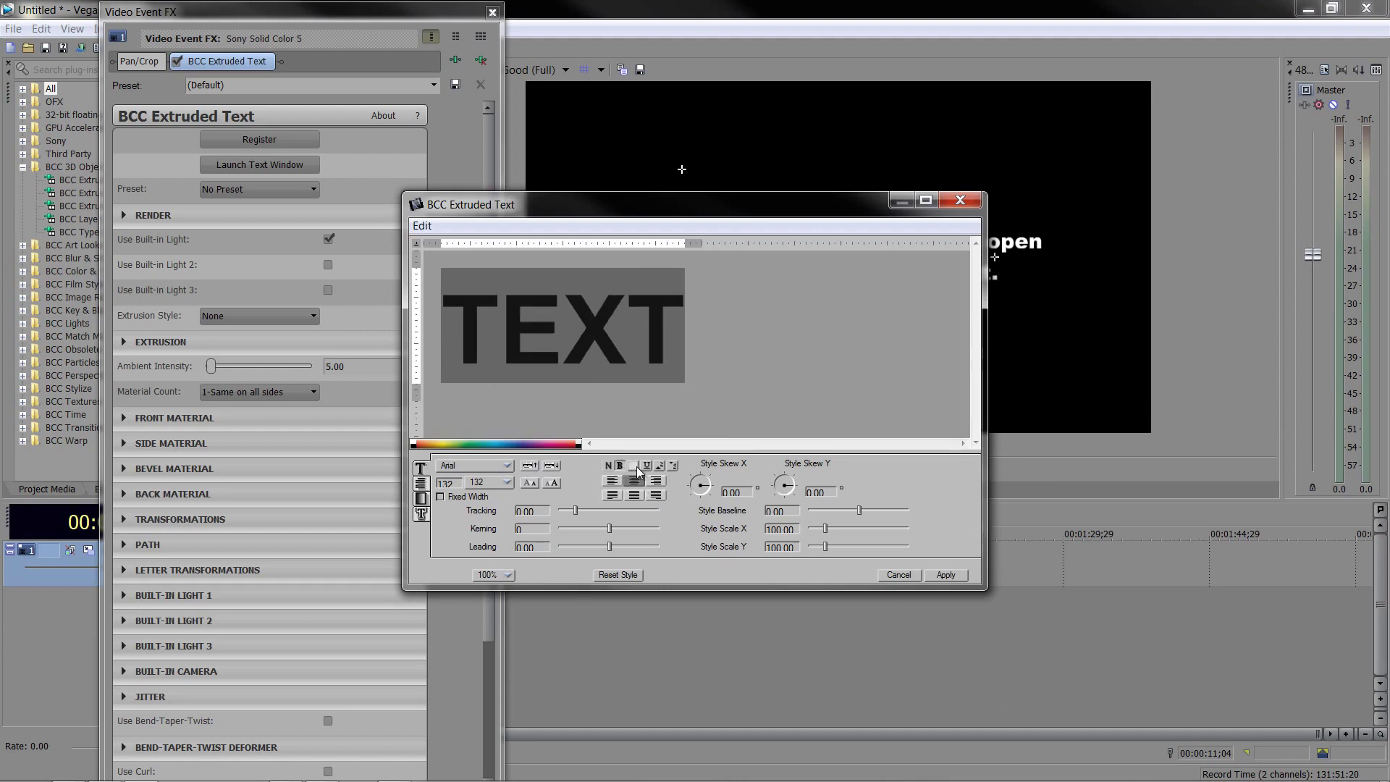
{"action": "left_click", "coordinate": [634, 465]}
{"action": "left_click", "coordinate": [621, 467]}
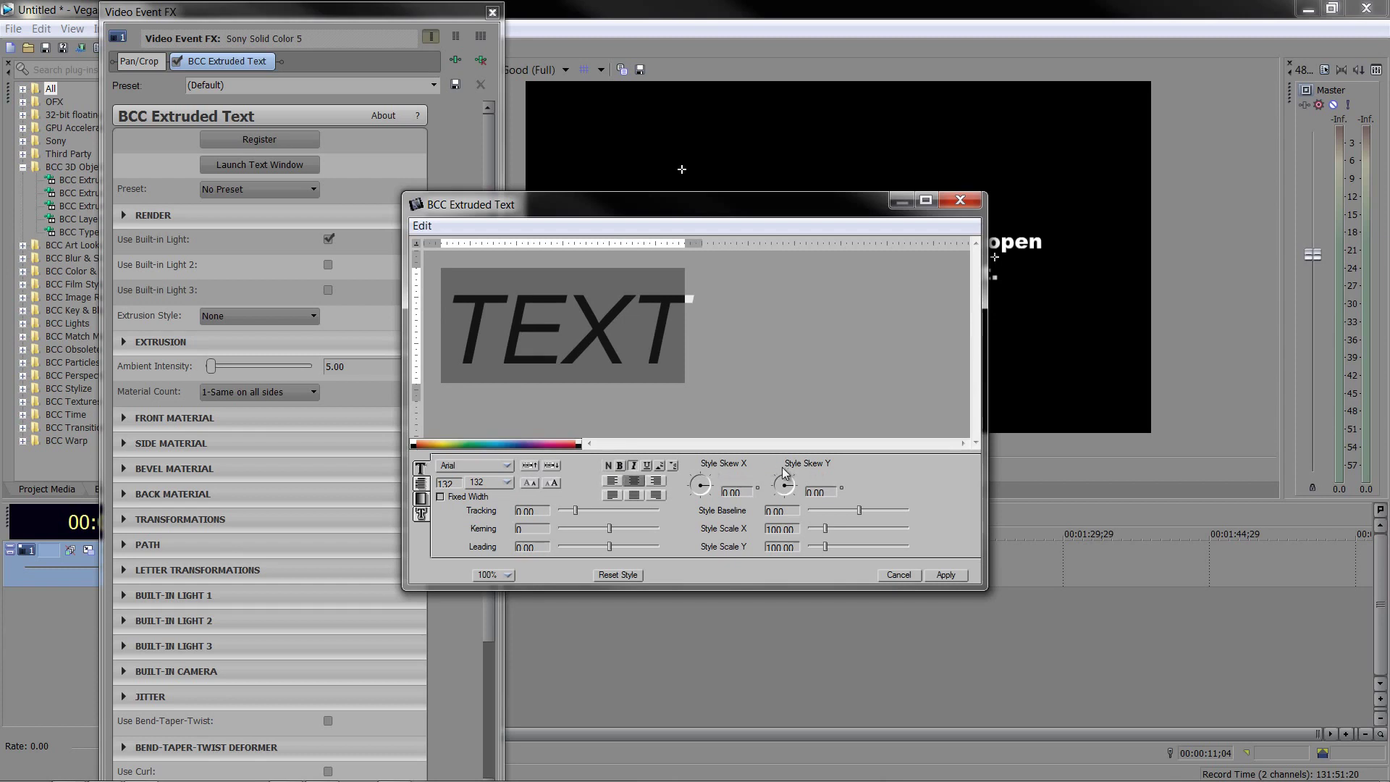
{"action": "left_click", "coordinate": [627, 482]}
{"action": "left_click", "coordinate": [703, 483]}
{"action": "left_click_drag", "start_coordinate": [702, 480], "coordinate": [711, 493]}
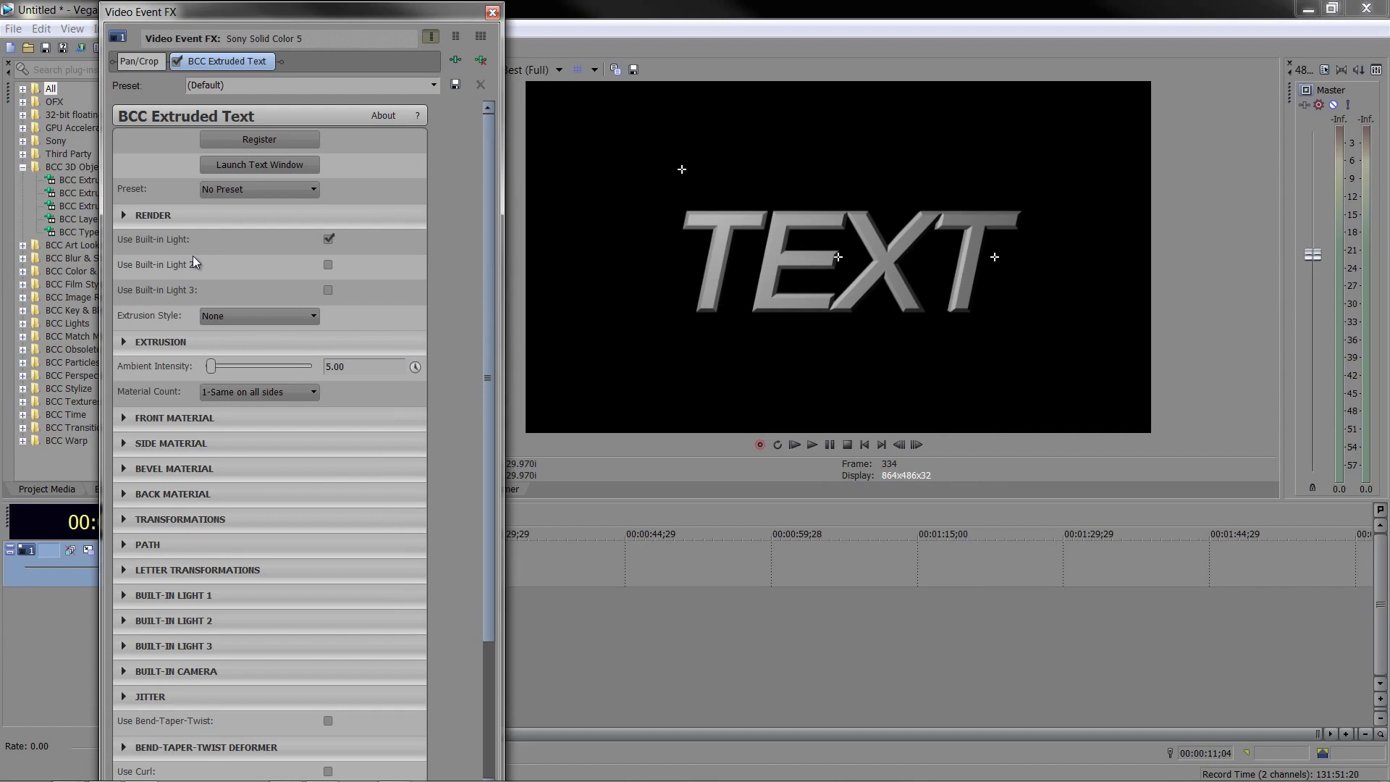
Step: Try Built-in Light 2 and Built-in Light 3 on the extruded text, switching both off again
{"action": "left_click", "coordinate": [231, 186]}
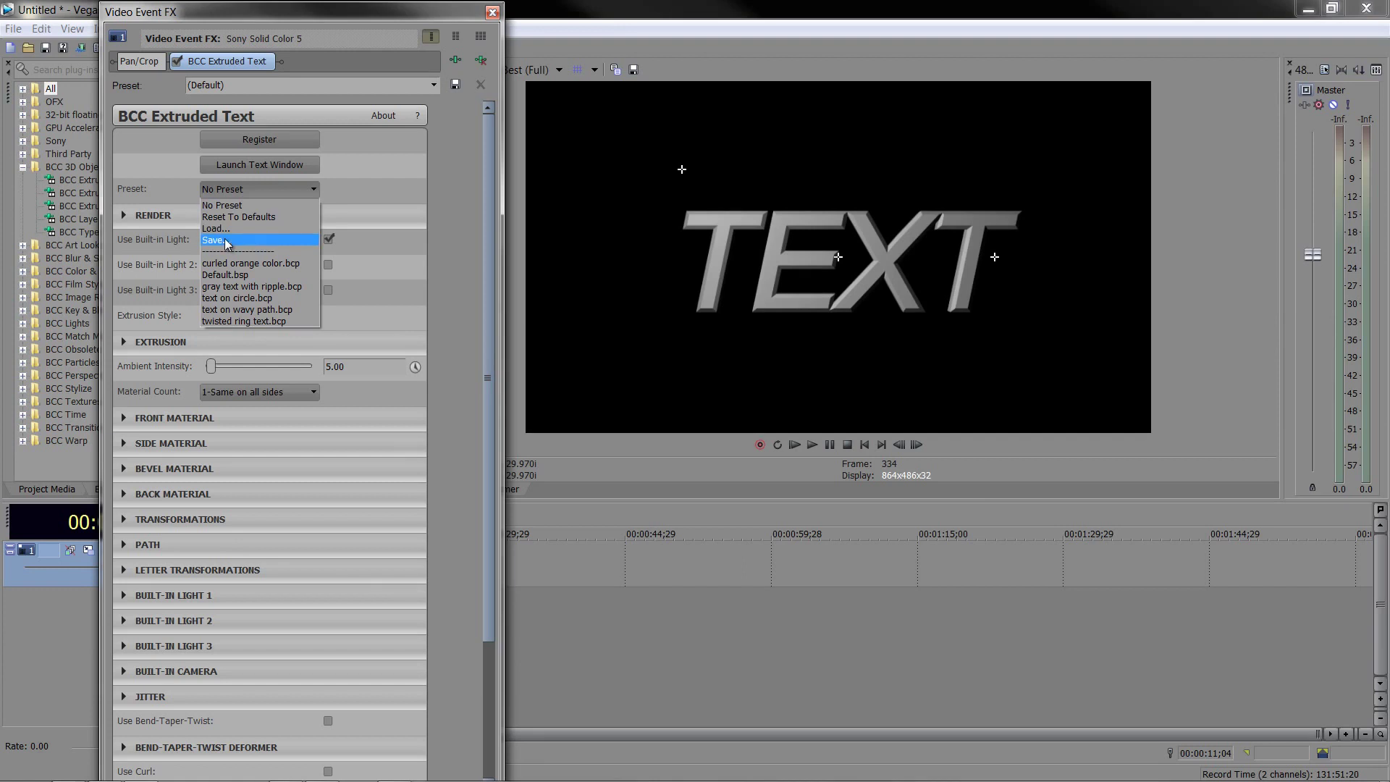
{"action": "left_click", "coordinate": [381, 188]}
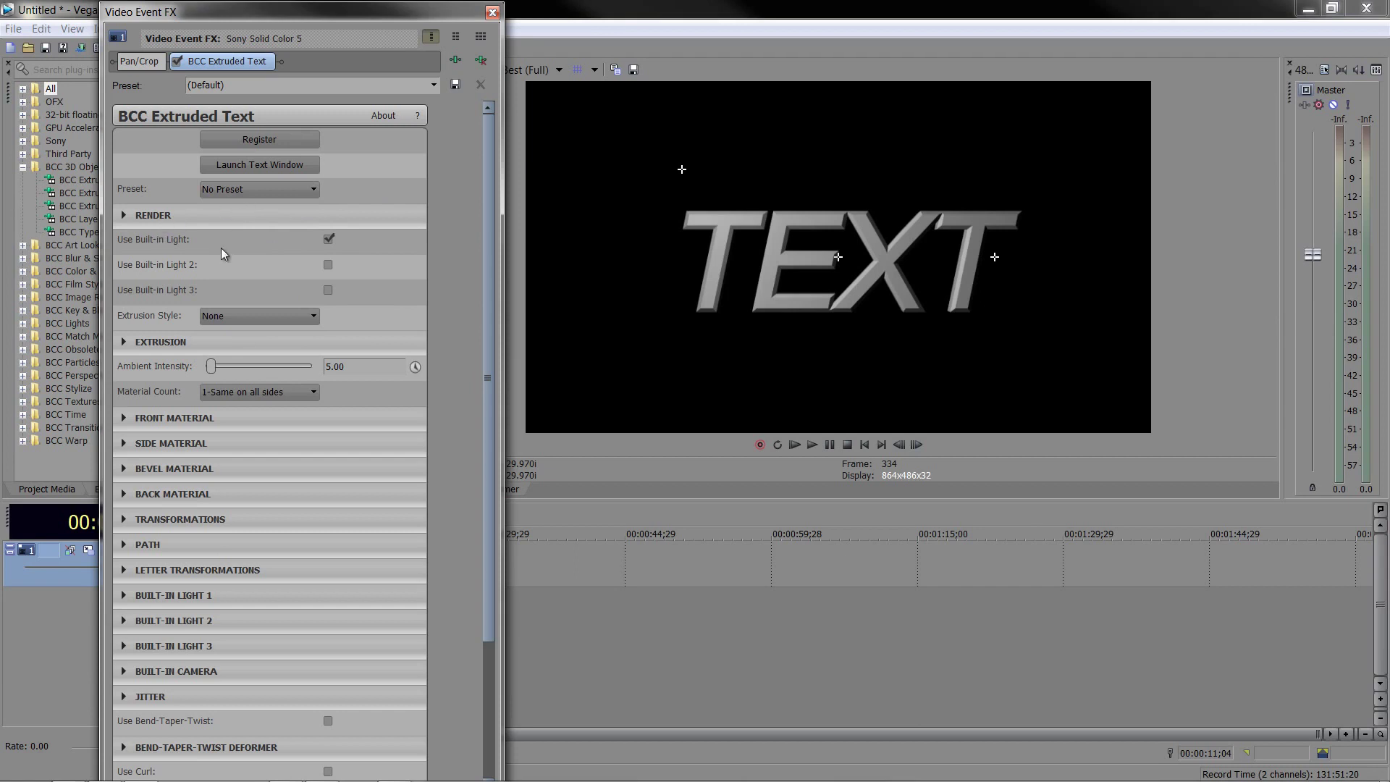
{"action": "left_click", "coordinate": [329, 265]}
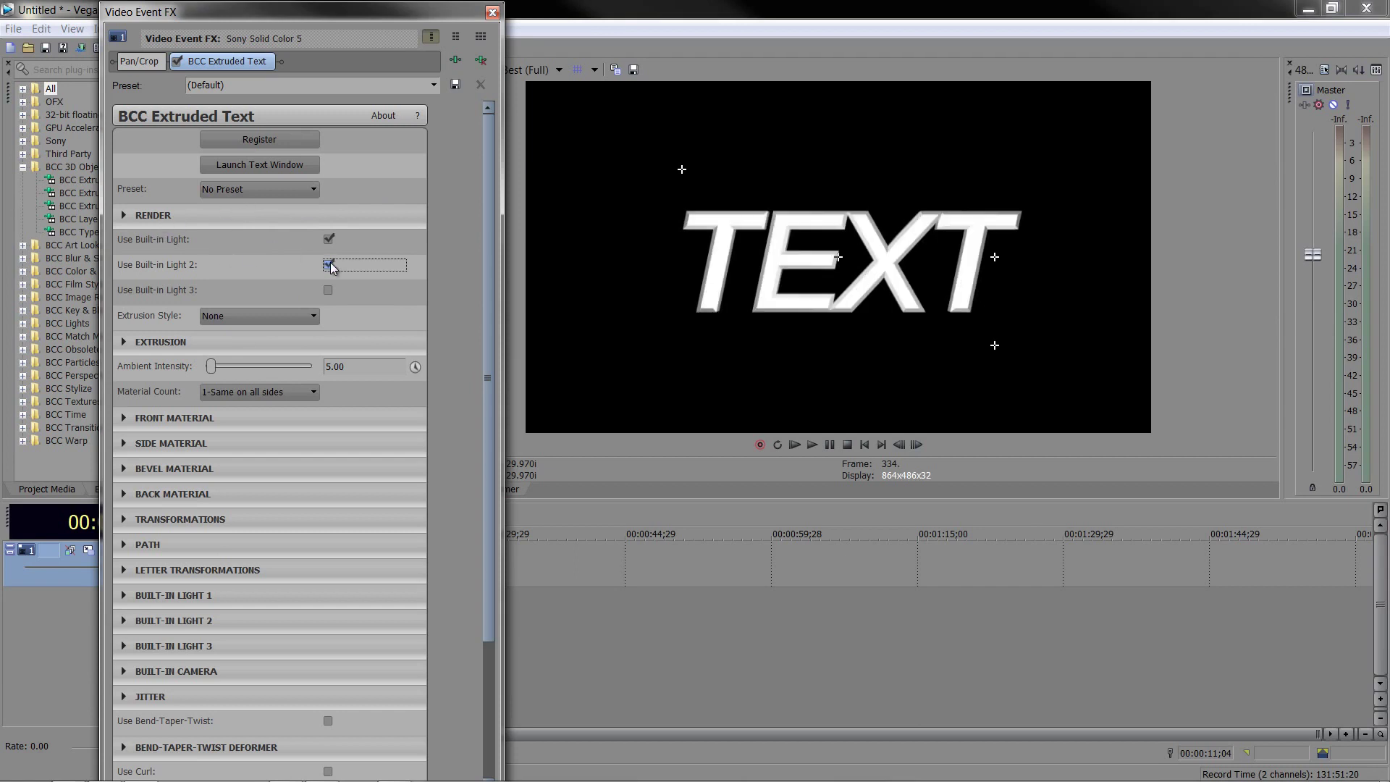
{"action": "left_click", "coordinate": [325, 294]}
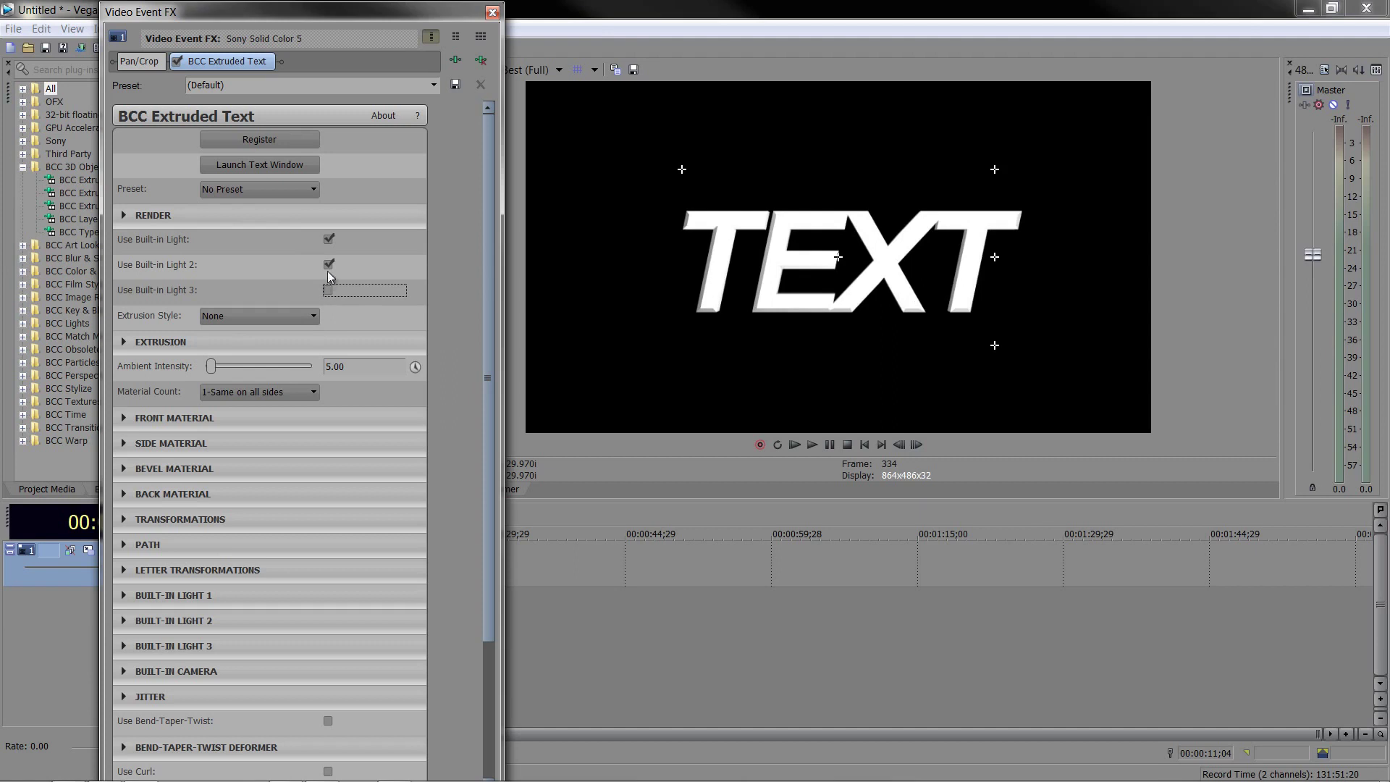
{"action": "left_click", "coordinate": [329, 261]}
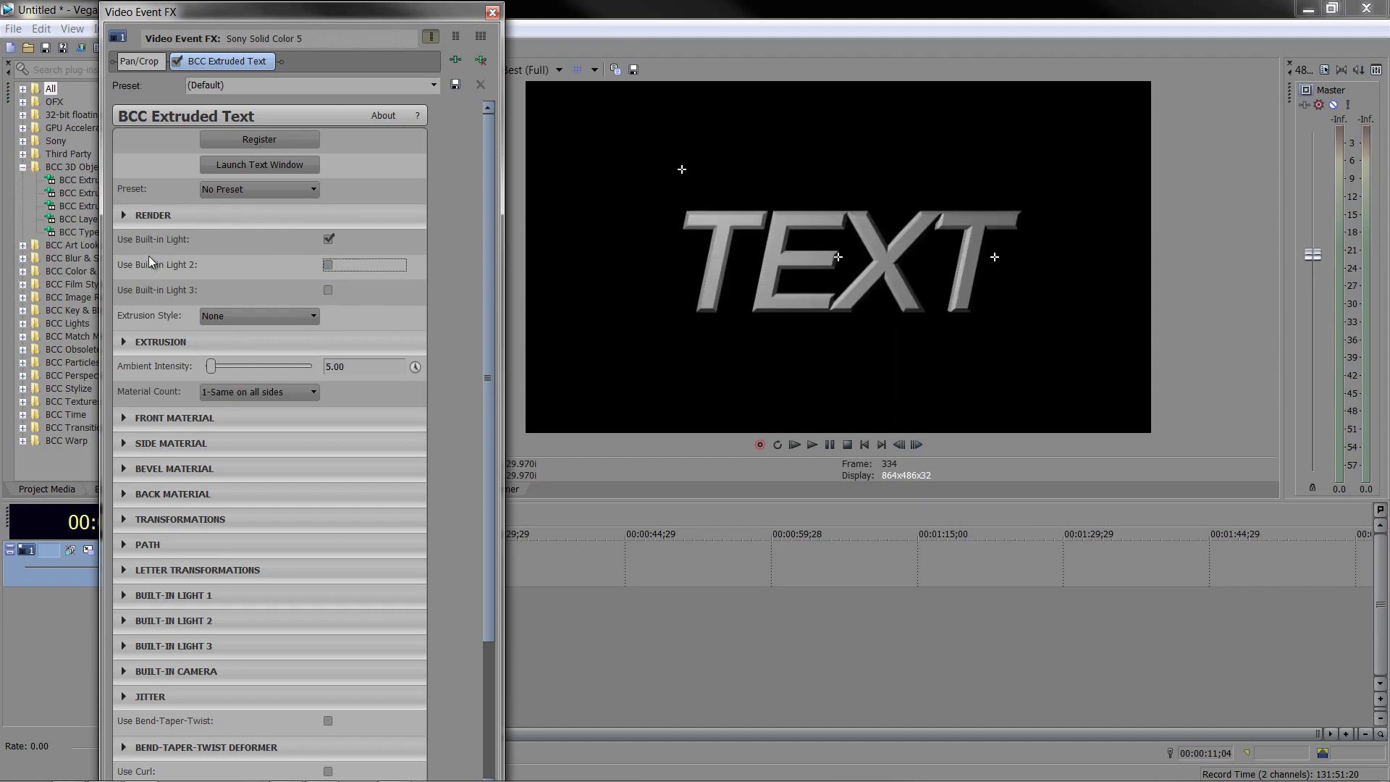
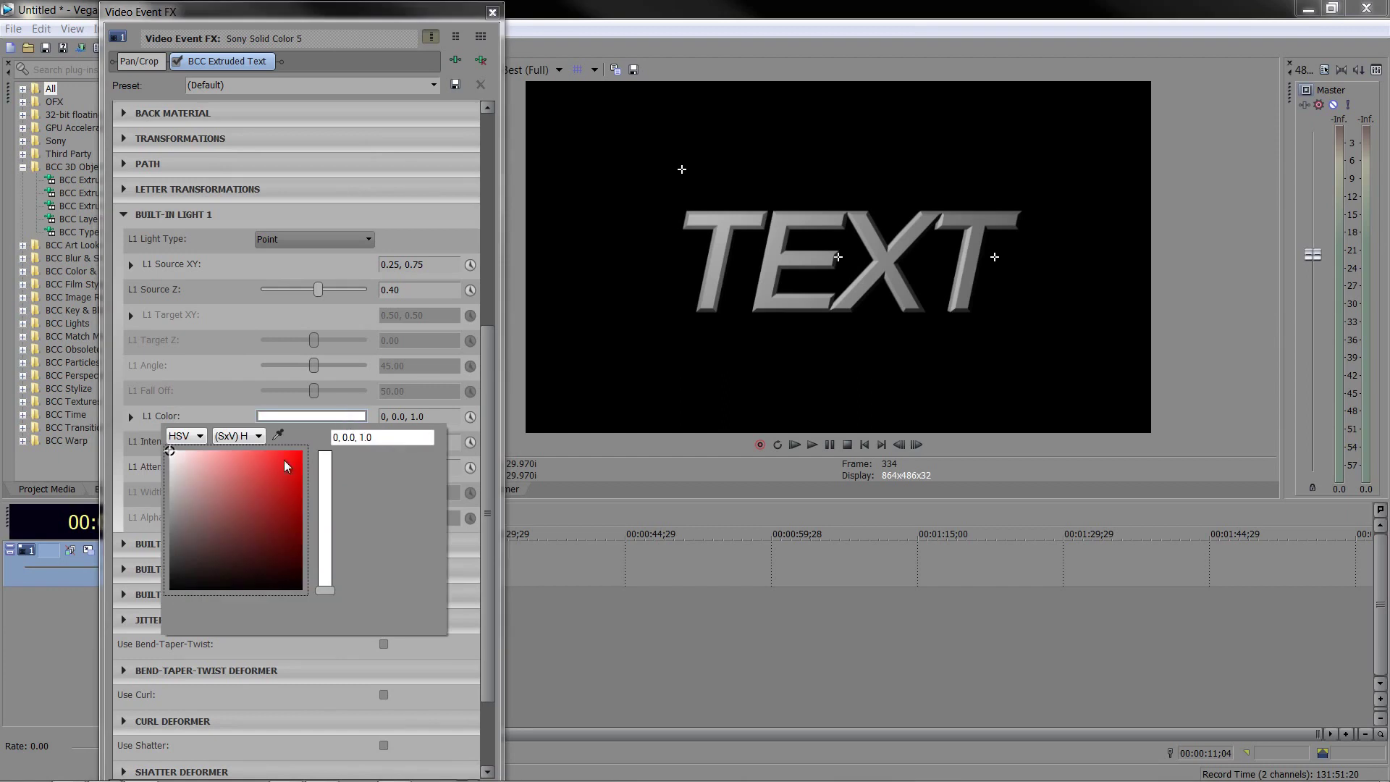
Step: Set the Built-in Light 1 colour to a light blue-violet, HSV 239, 0.41, 0.95
{"action": "left_click", "coordinate": [327, 496]}
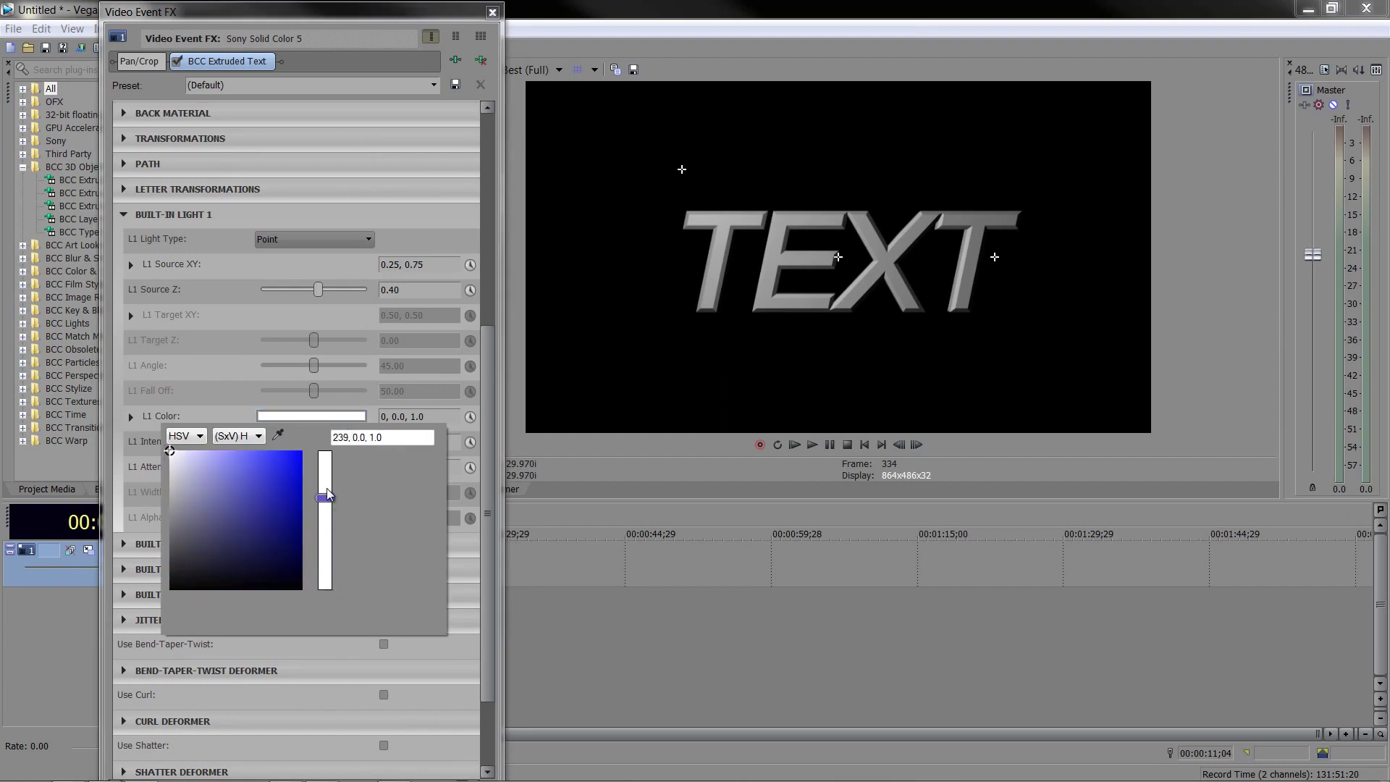
{"action": "left_click", "coordinate": [279, 472]}
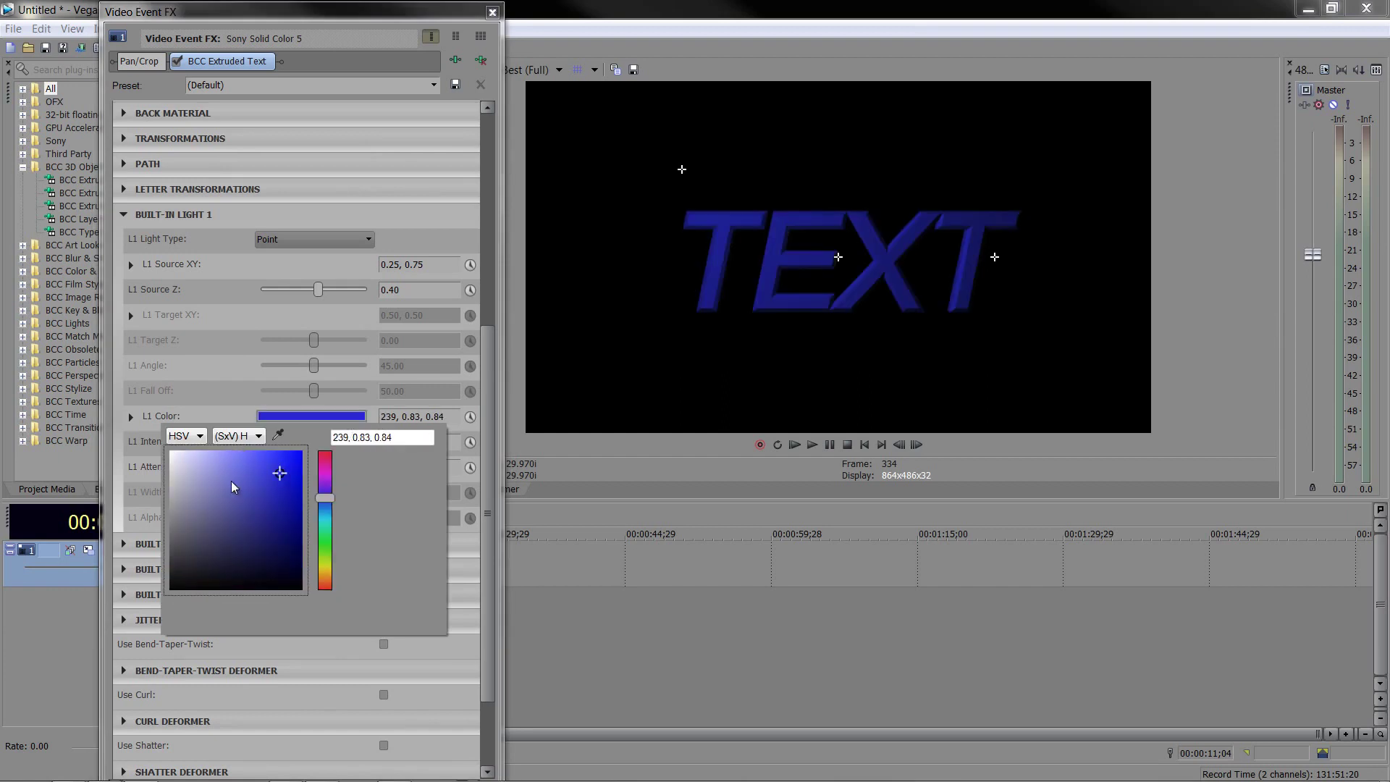
{"action": "left_click", "coordinate": [231, 456]}
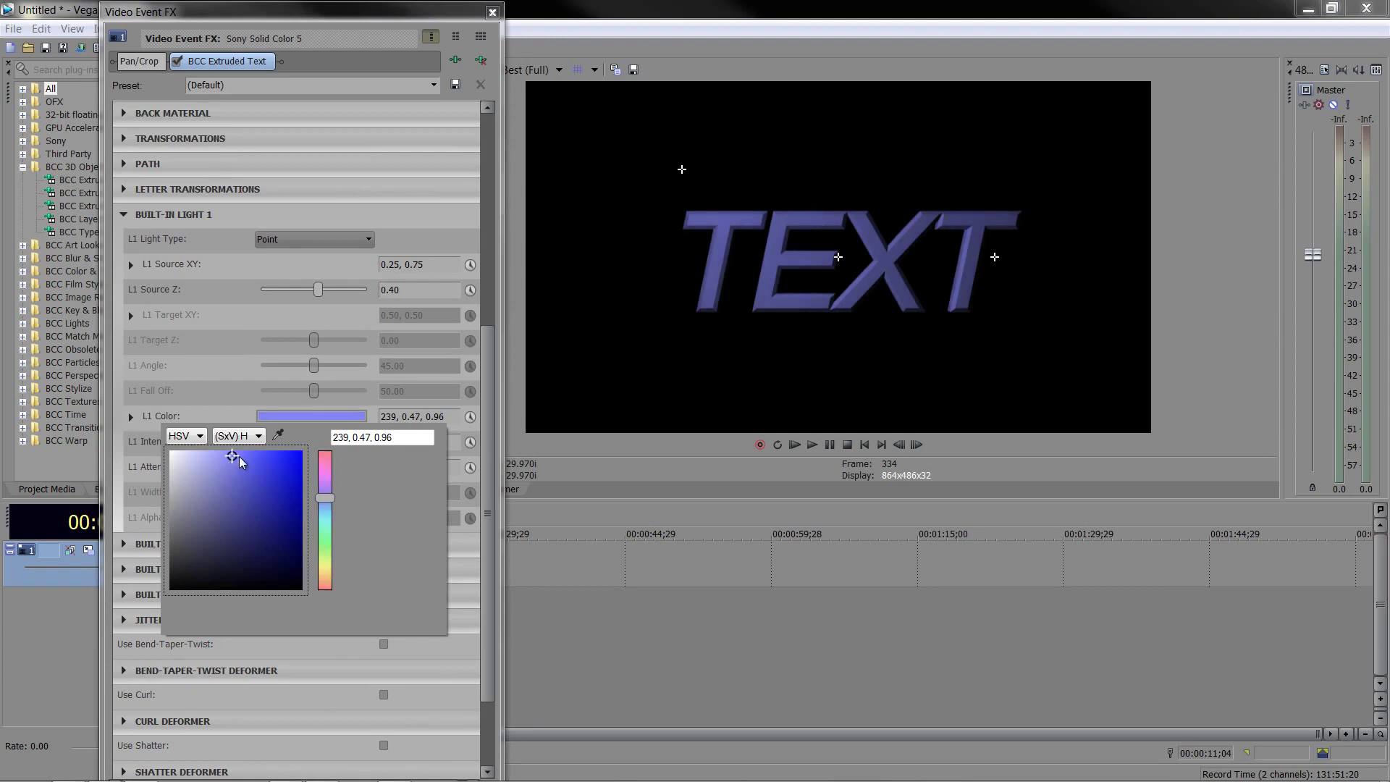
{"action": "left_click_drag", "start_coordinate": [229, 455], "coordinate": [223, 457]}
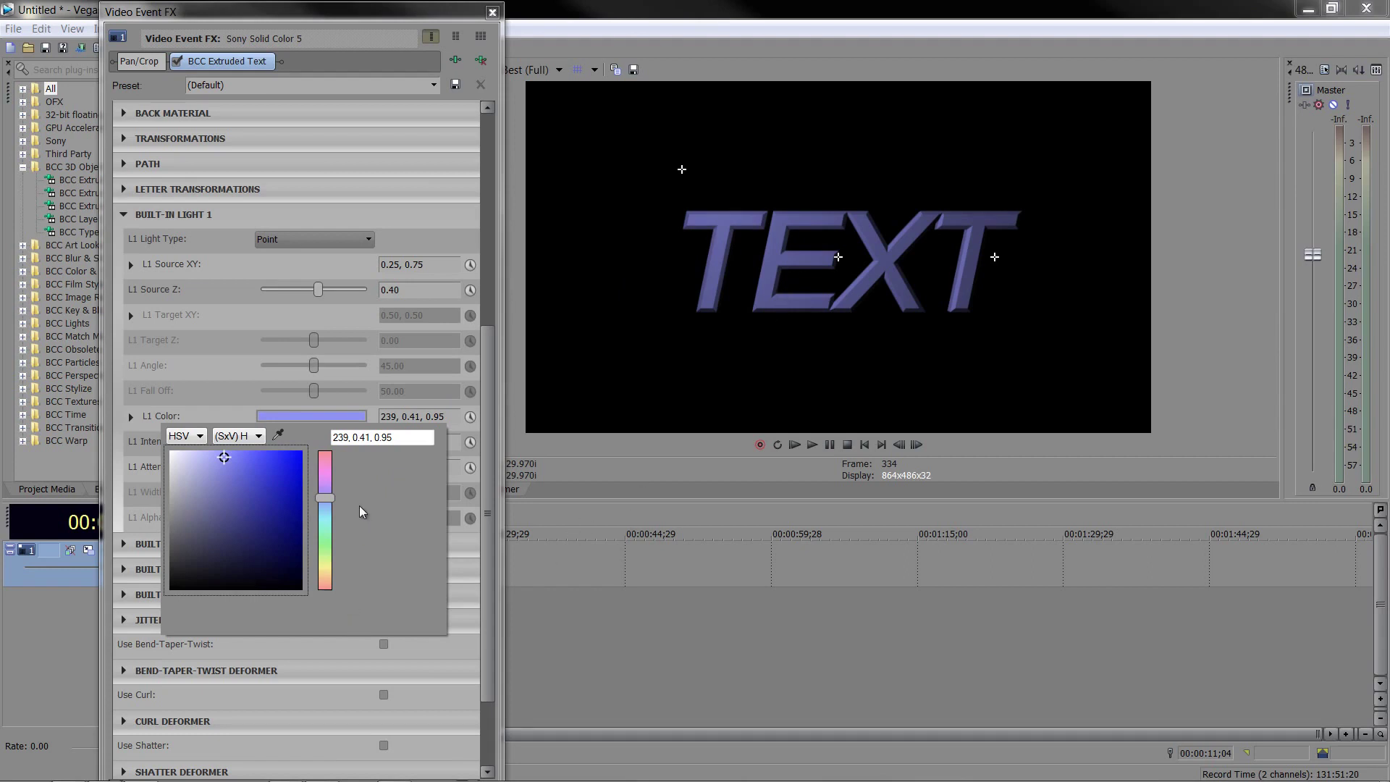
{"action": "left_click", "coordinate": [336, 416]}
{"action": "left_click", "coordinate": [235, 362]}
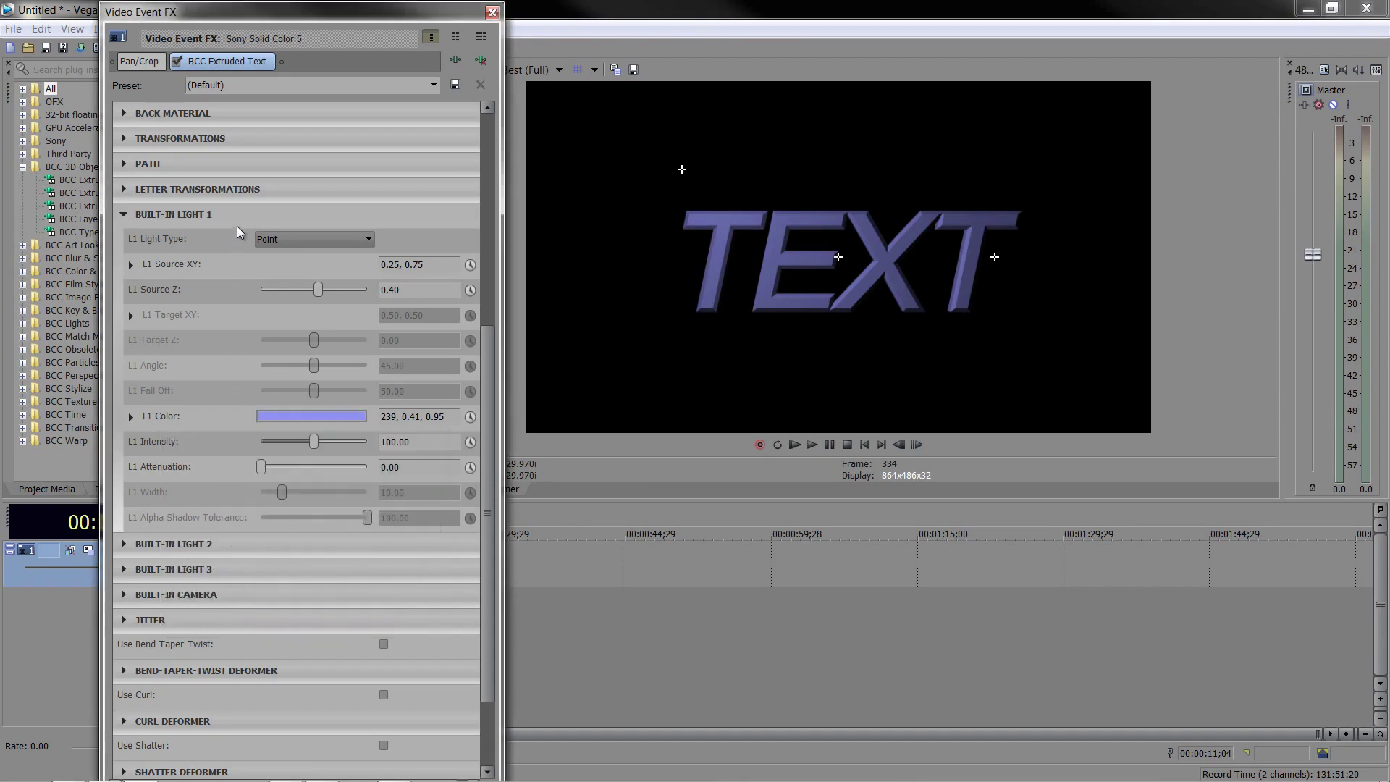
Step: Expand the Built-in Light 2 settings and enable that light for the extruded text
{"action": "left_click", "coordinate": [120, 549]}
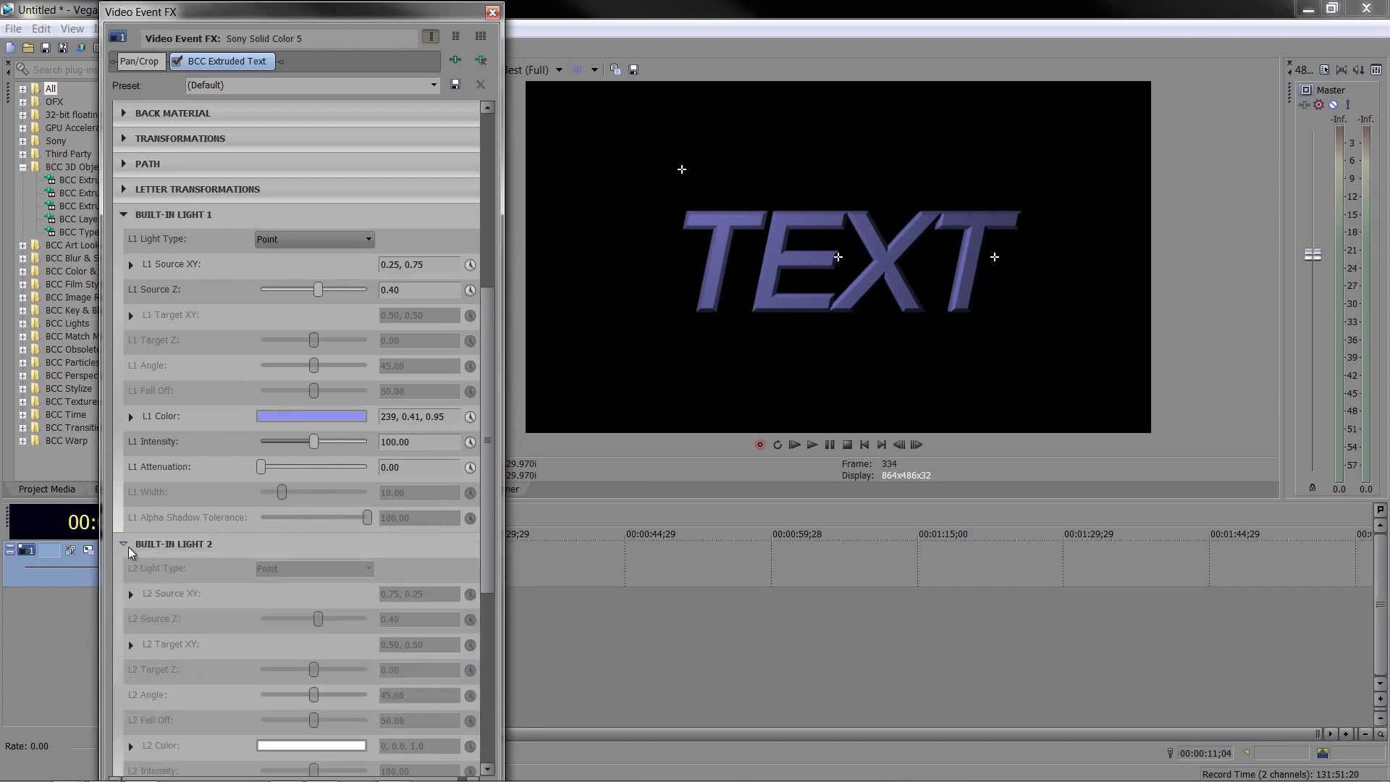
{"action": "scroll", "coordinate": [144, 572], "scroll_direction": "down", "scroll_amount": 2}
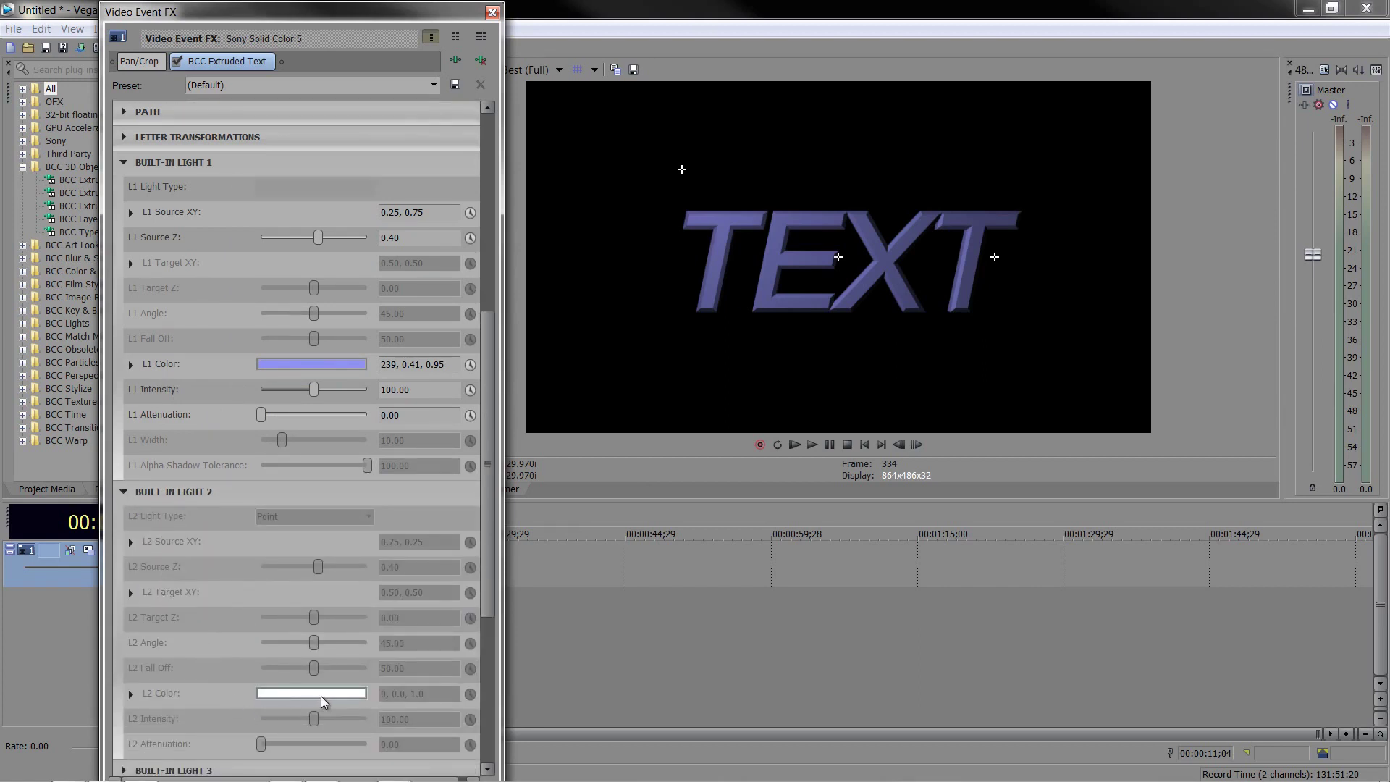
{"action": "scroll", "coordinate": [205, 471], "scroll_direction": "up", "scroll_amount": 6}
{"action": "scroll", "coordinate": [314, 349], "scroll_direction": "up", "scroll_amount": 6}
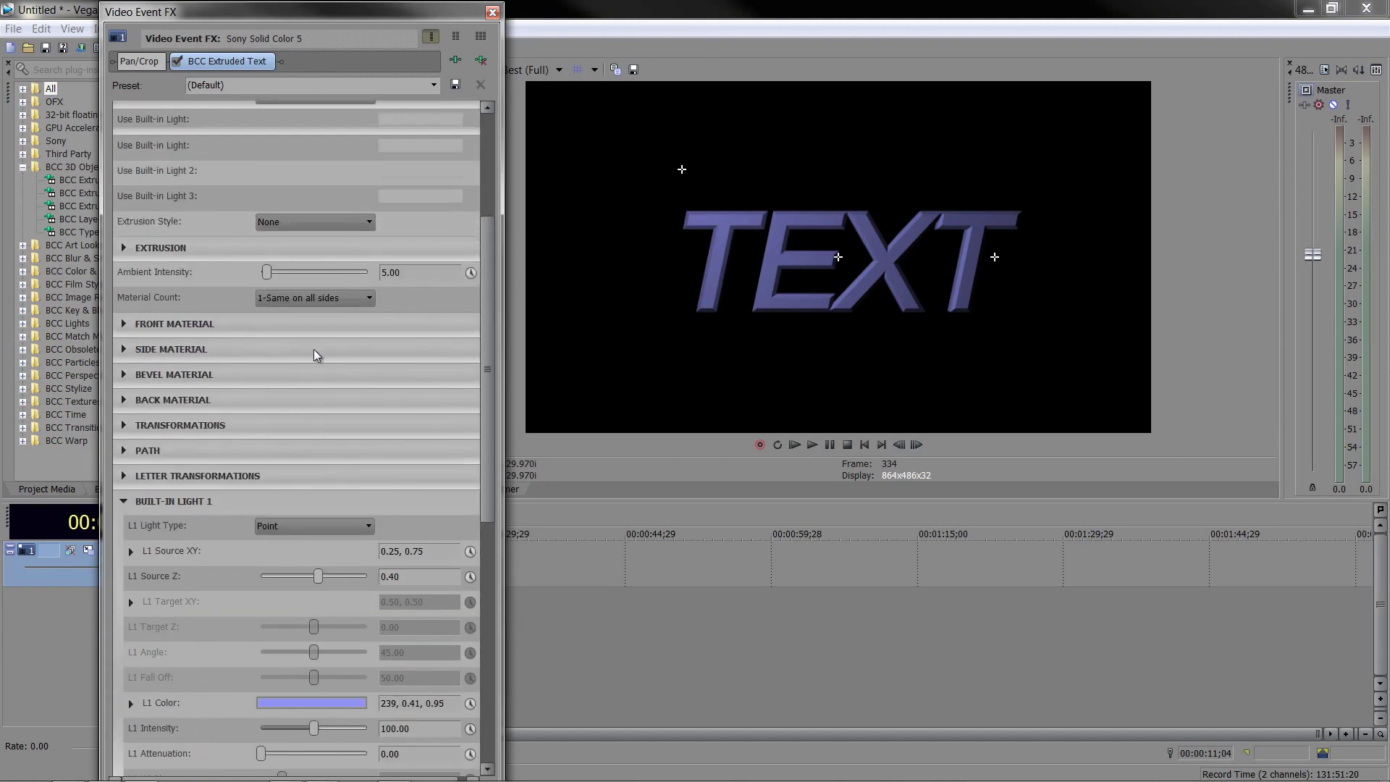
{"action": "left_click", "coordinate": [384, 265]}
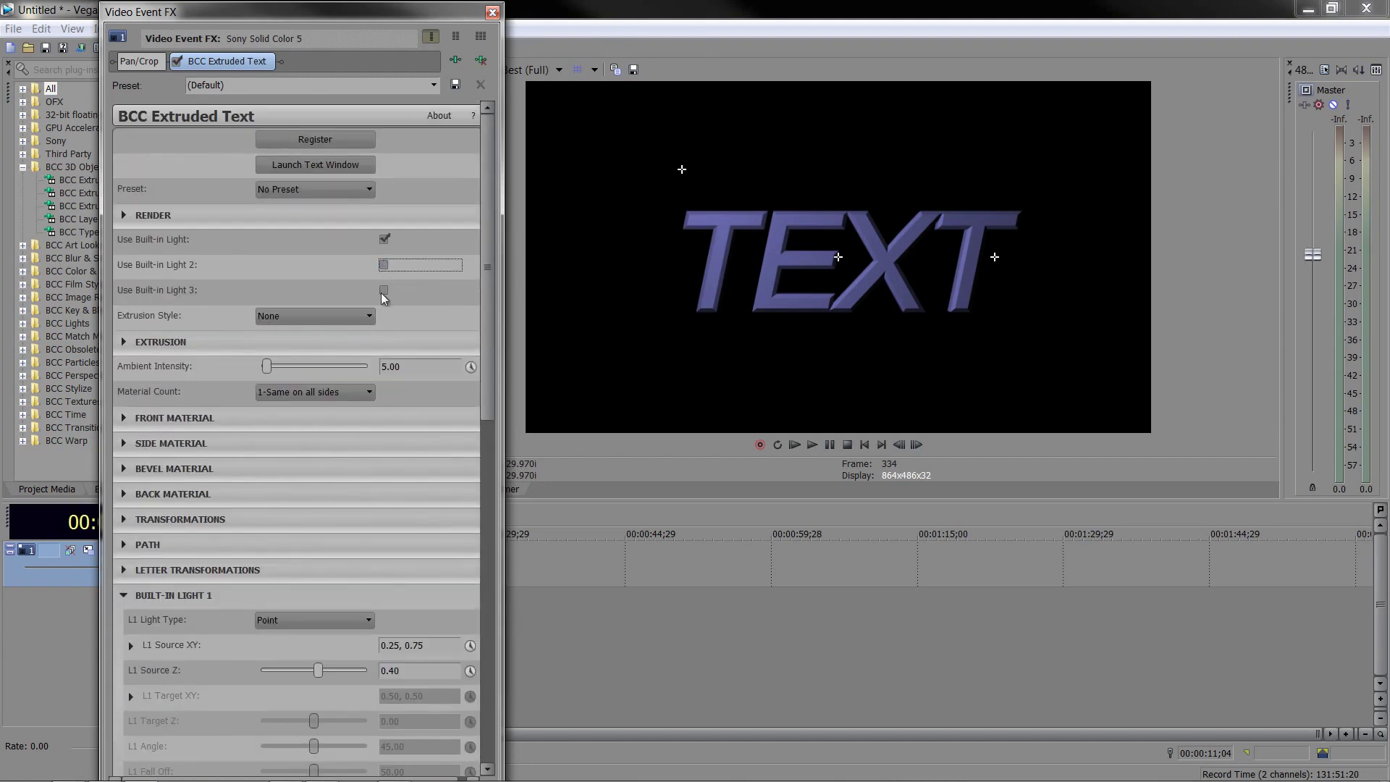
Step: Collapse the Built-in Light 1 settings and set the Built-in Light 2 colour to red, HSV 0, 0.66, 0.91
{"action": "scroll", "coordinate": [397, 307], "scroll_direction": "down", "scroll_amount": 2}
{"action": "scroll", "coordinate": [298, 664], "scroll_direction": "down", "scroll_amount": 6}
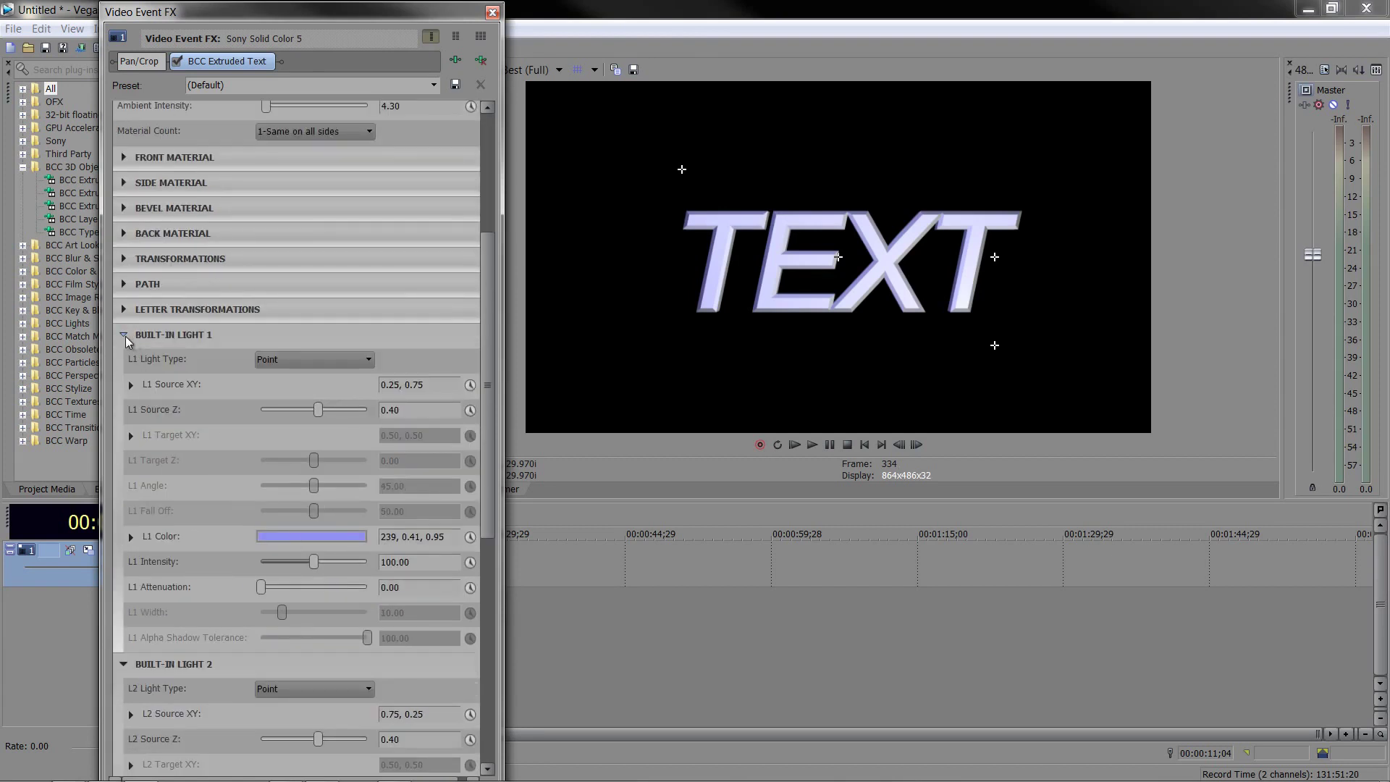
{"action": "left_click", "coordinate": [125, 335]}
{"action": "left_click", "coordinate": [285, 567]}
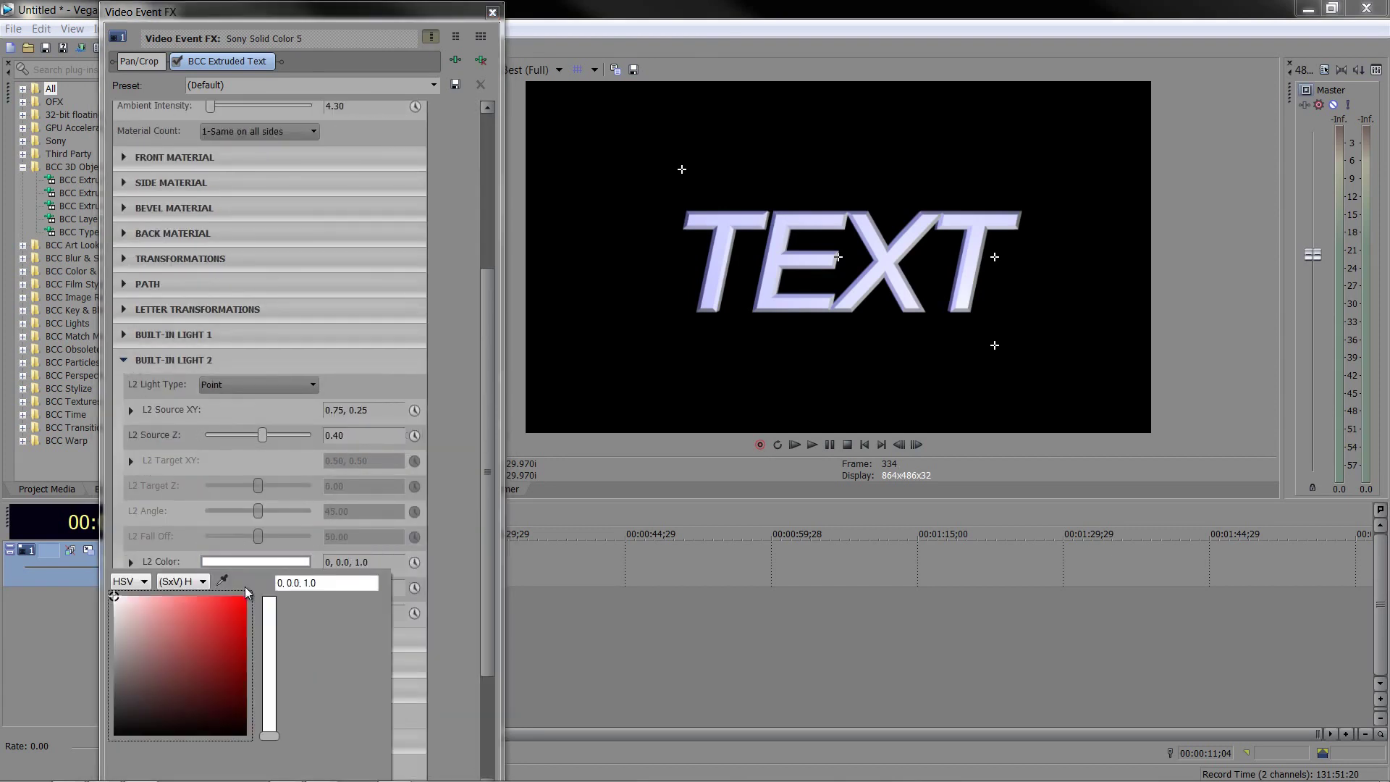
{"action": "left_click", "coordinate": [202, 610]}
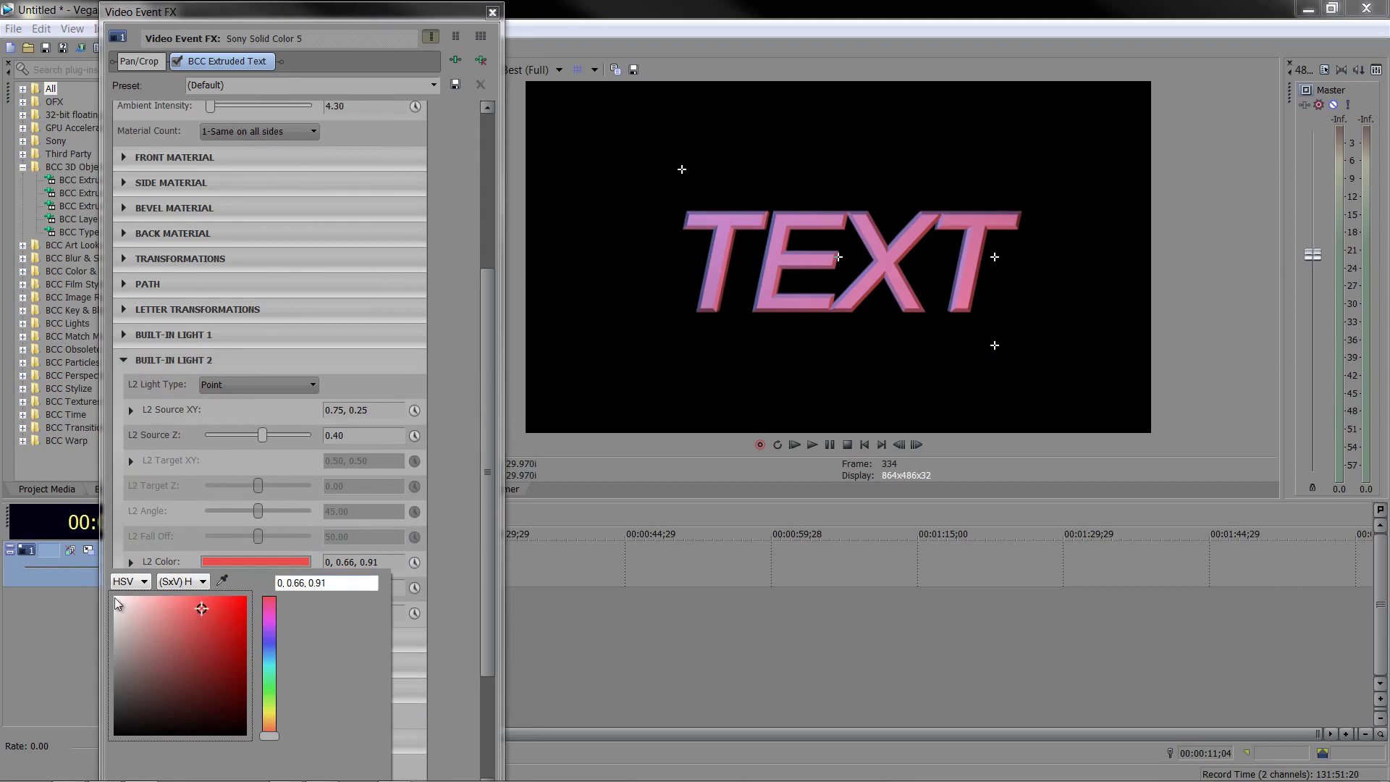
Step: Set the Built-in Light 2 Source Z to -0.10 and collapse that light's settings
{"action": "left_click", "coordinate": [130, 563]}
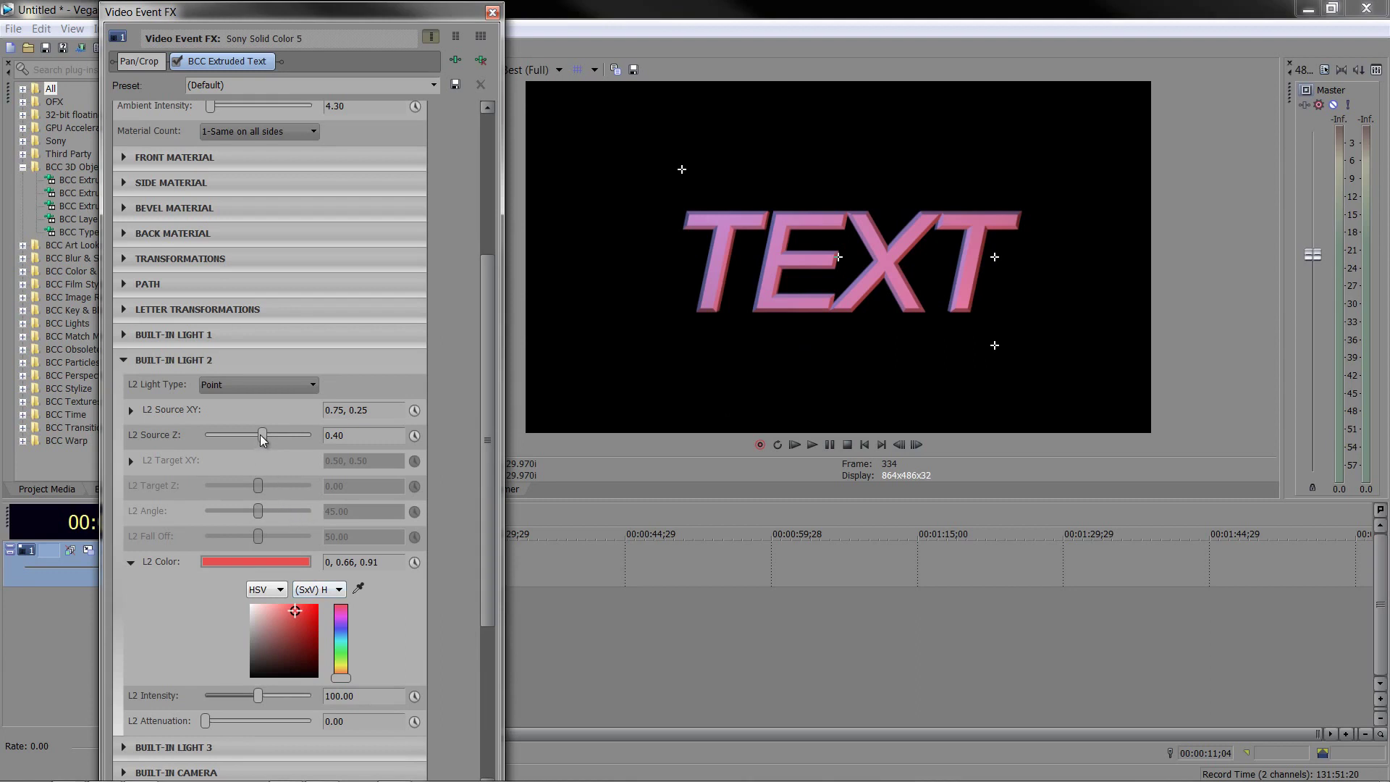
{"action": "left_click_drag", "start_coordinate": [263, 436], "coordinate": [257, 439]}
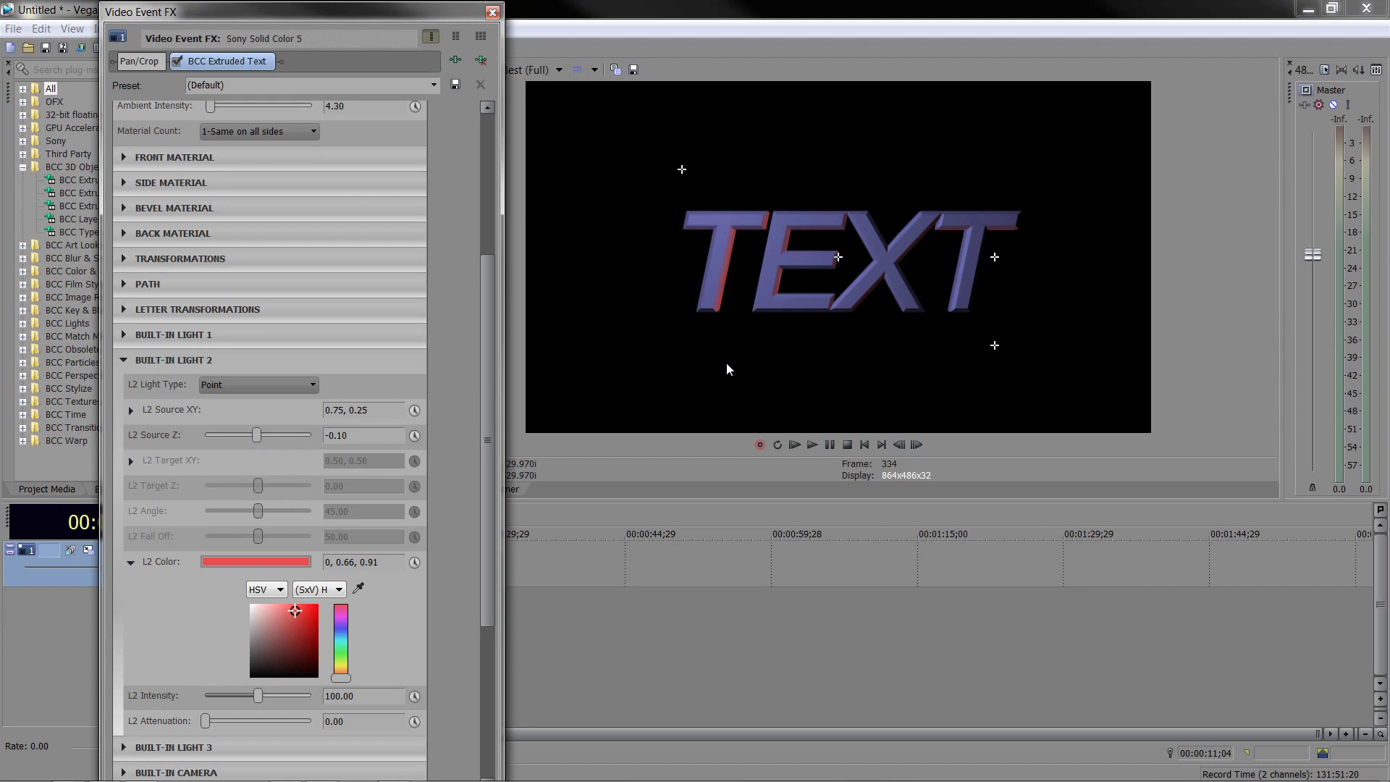
{"action": "left_click", "coordinate": [124, 360]}
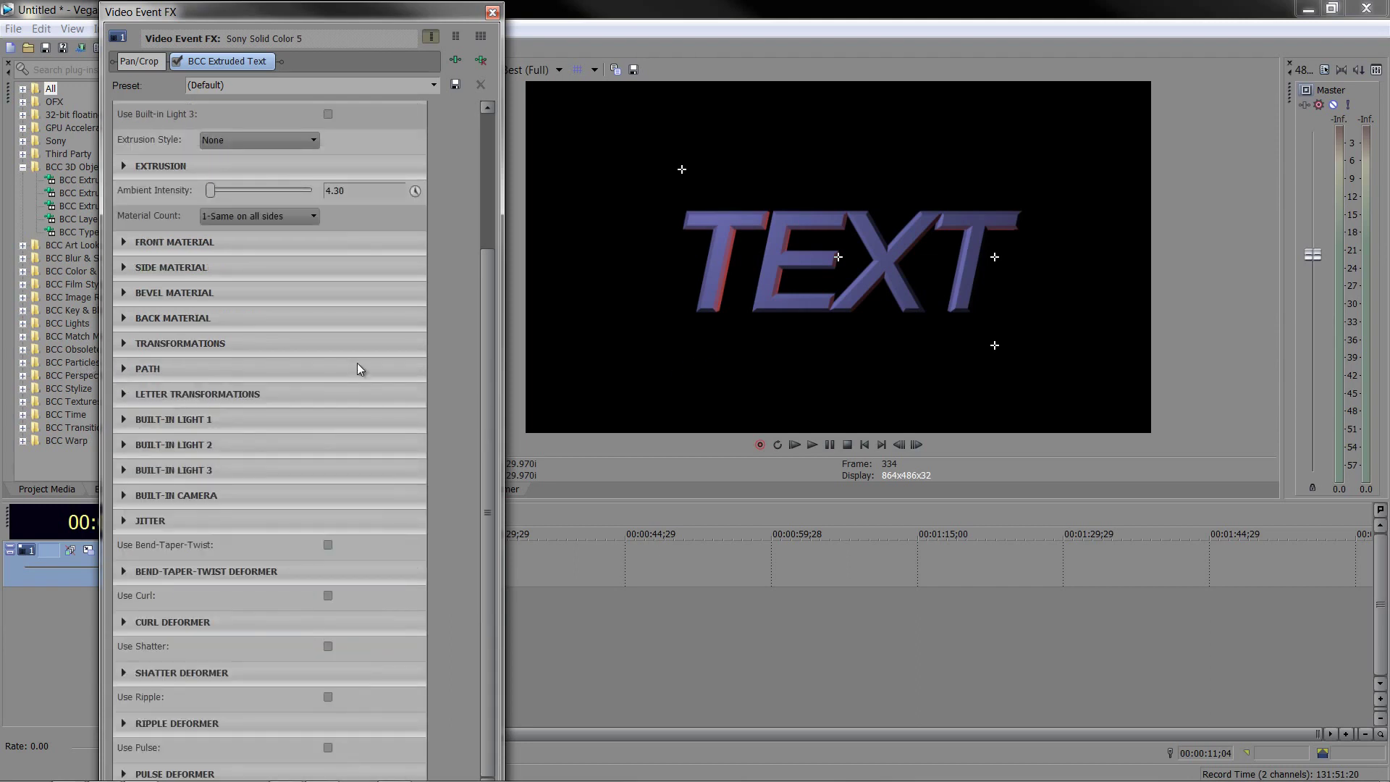
Step: Examine the Render settings of the extruded text, such as polygon count, antialiasing and motion blur
{"action": "scroll", "coordinate": [358, 366], "scroll_direction": "up", "scroll_amount": 1}
{"action": "scroll", "coordinate": [357, 363], "scroll_direction": "up", "scroll_amount": 3}
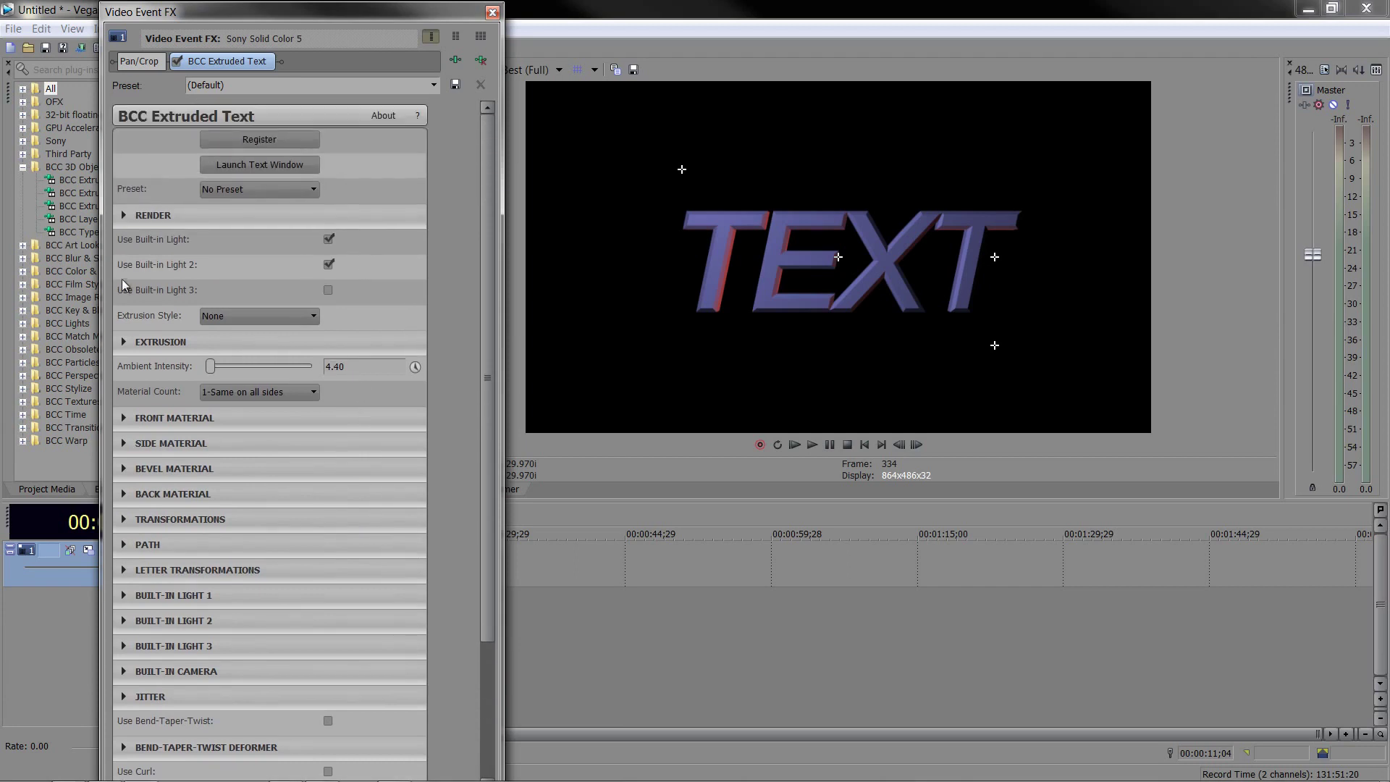
{"action": "left_click", "coordinate": [124, 215]}
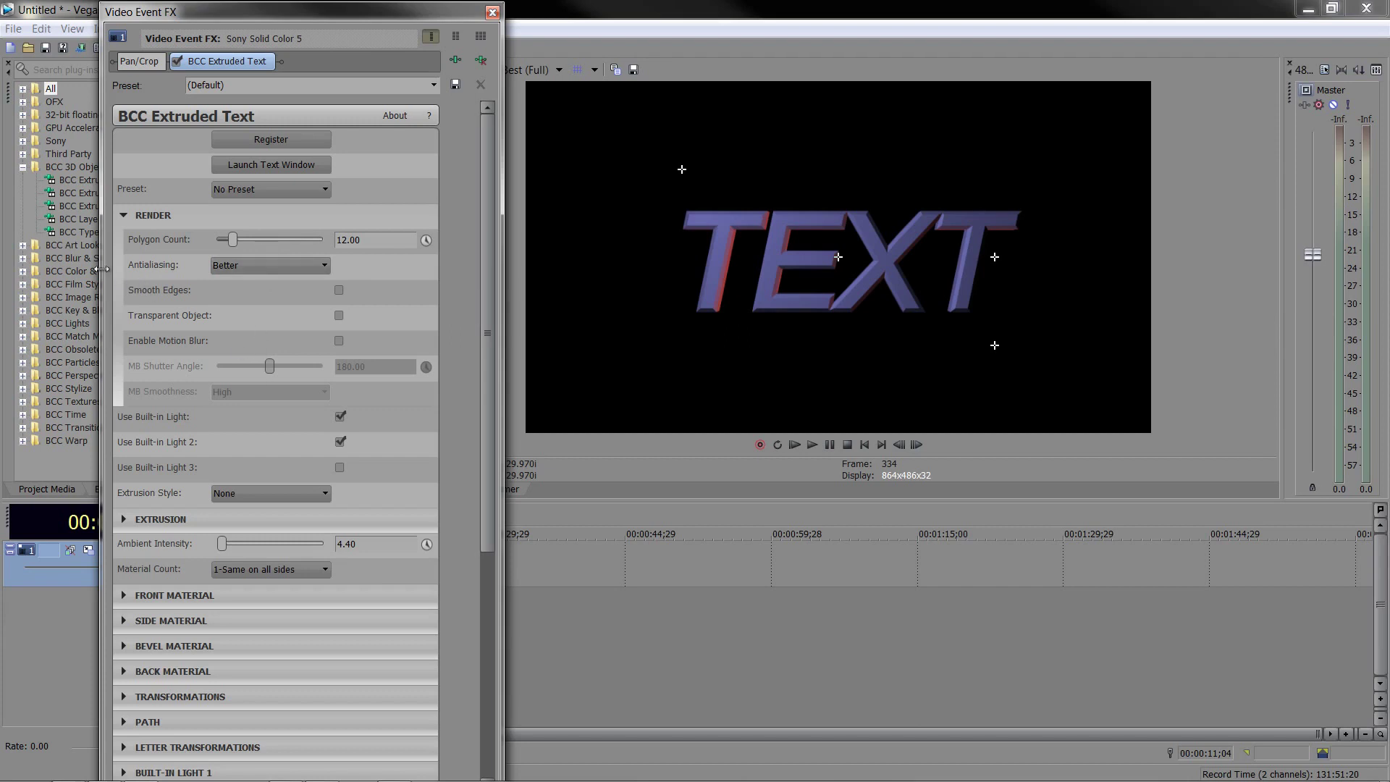
{"action": "left_click", "coordinate": [124, 216]}
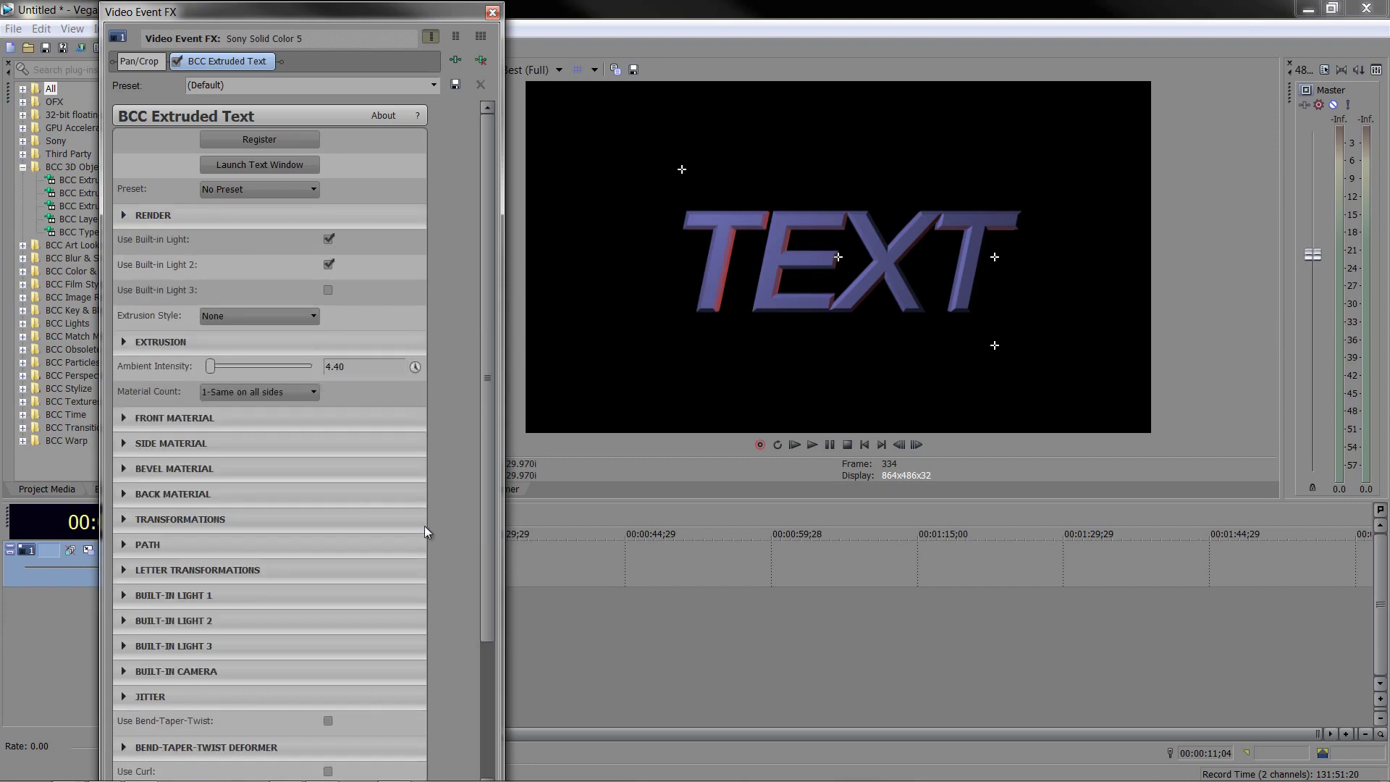
Step: Try the stone-rough stone.bcp and wood-varnished.bcp material presets on the text's front material
{"action": "scroll", "coordinate": [177, 453], "scroll_direction": "down", "scroll_amount": 2}
{"action": "scroll", "coordinate": [239, 425], "scroll_direction": "down", "scroll_amount": 1}
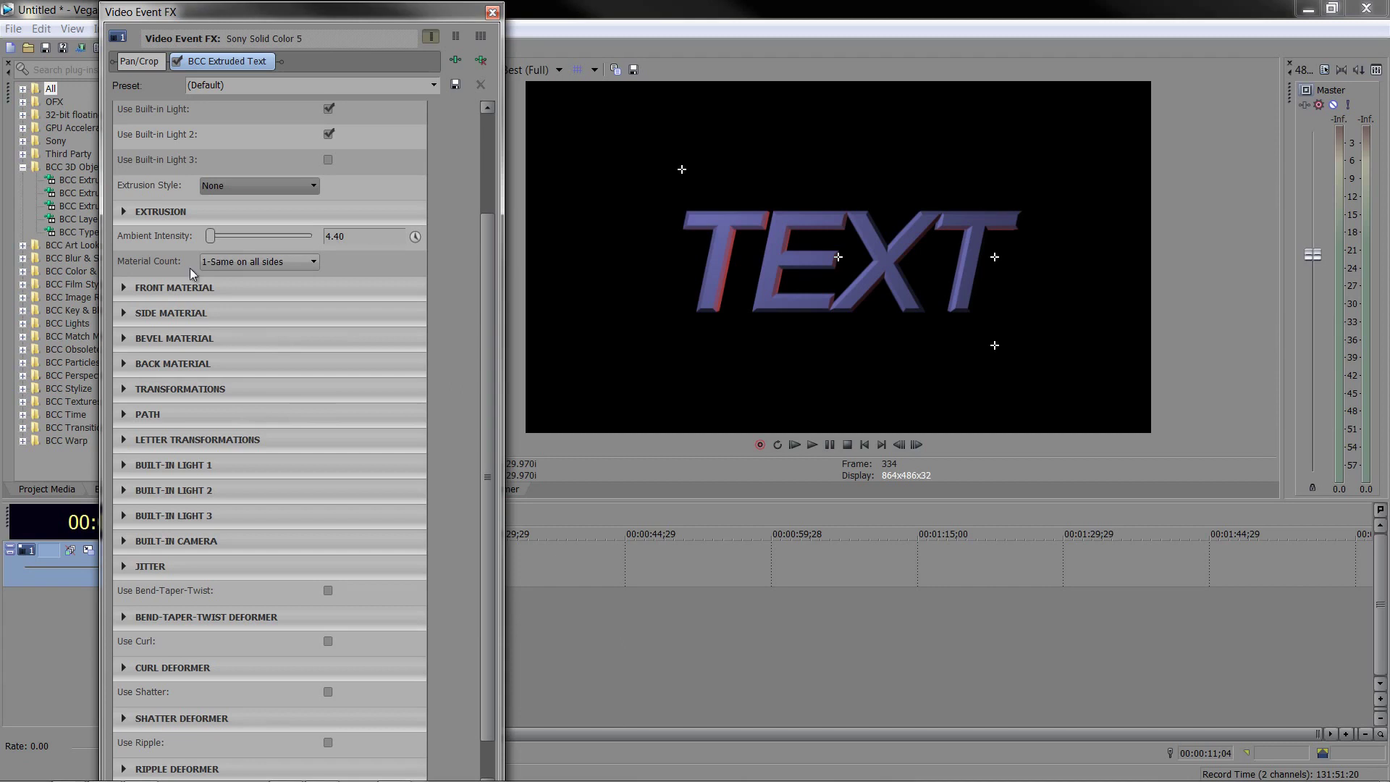
{"action": "left_click", "coordinate": [127, 288]}
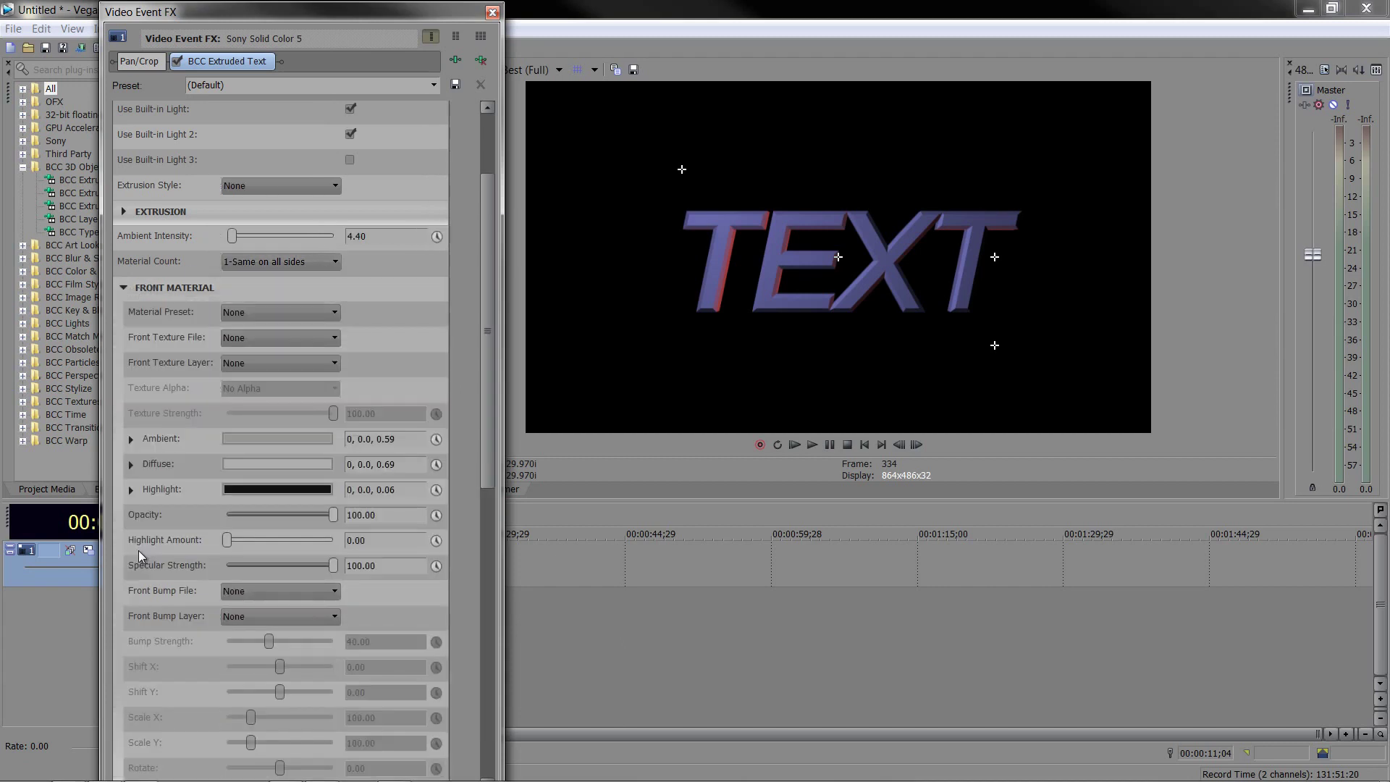
{"action": "left_click", "coordinate": [273, 310]}
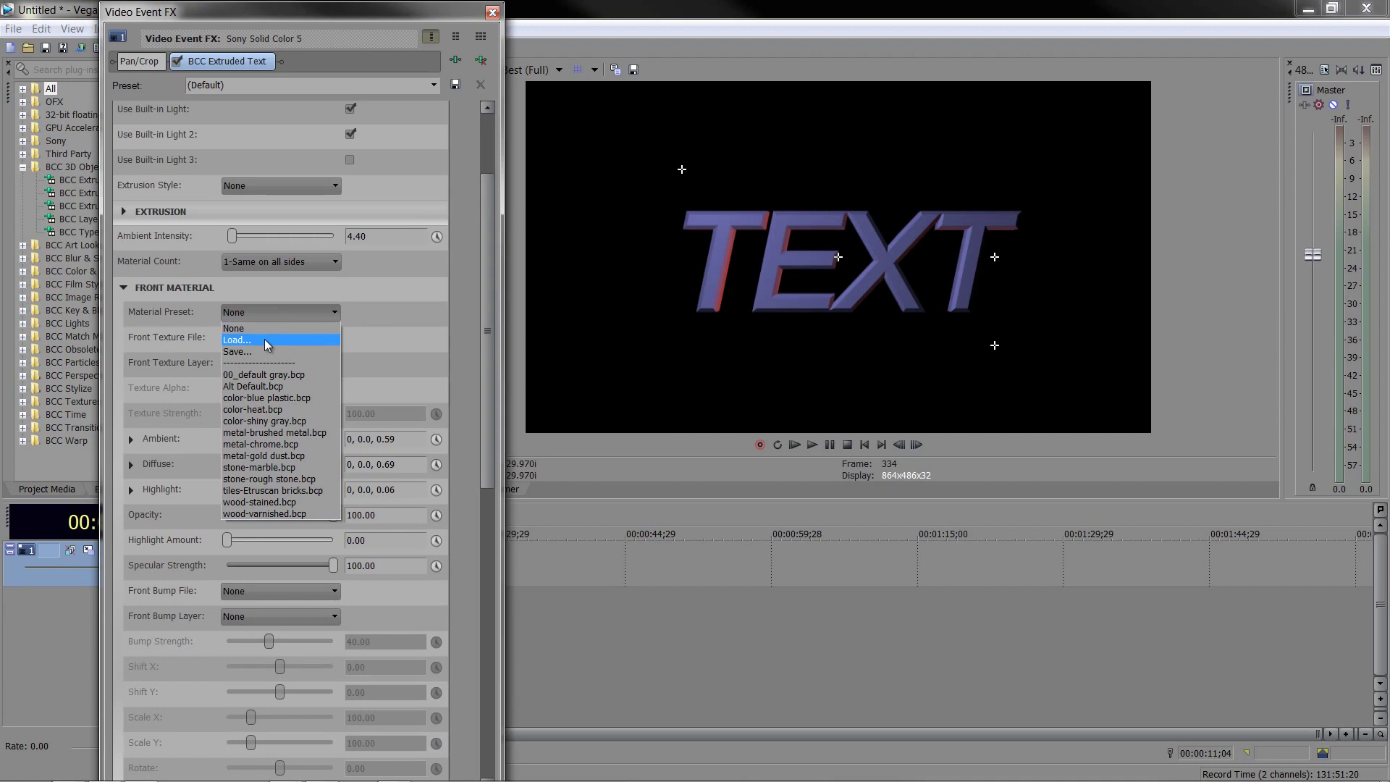
{"action": "left_click", "coordinate": [268, 480]}
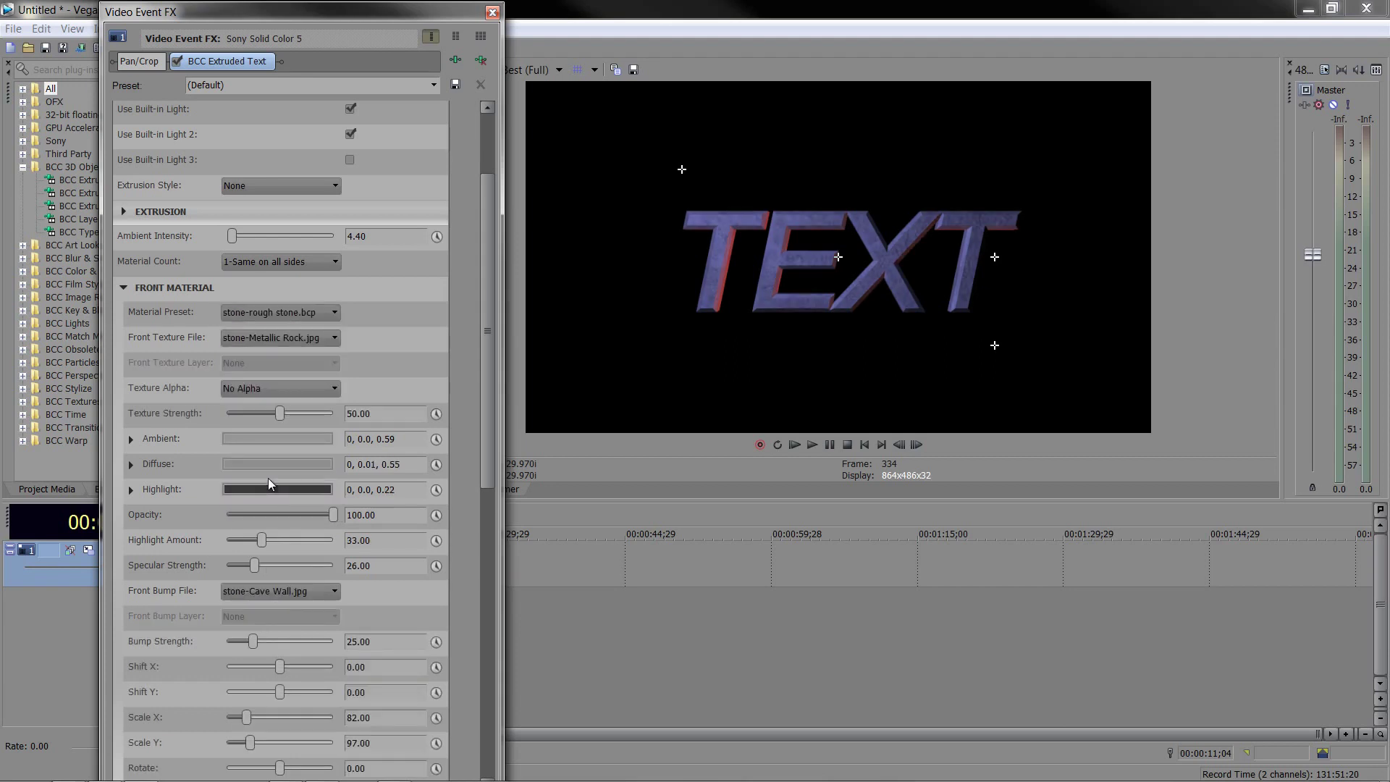
{"action": "left_click", "coordinate": [318, 312]}
{"action": "left_click", "coordinate": [284, 514]}
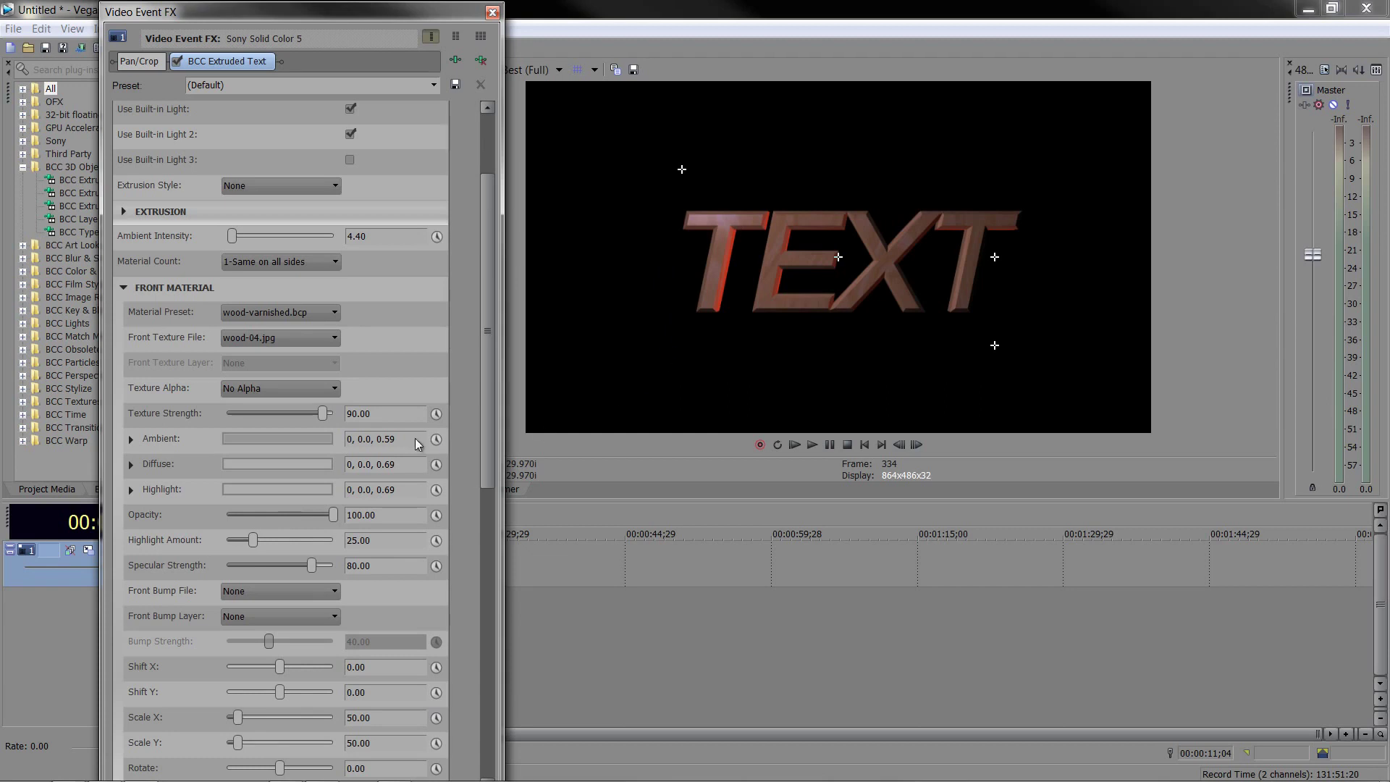
Step: Apply the color-heat.bcp preset to the front material and set the ambient intensity to 0.00
{"action": "left_click", "coordinate": [326, 313]}
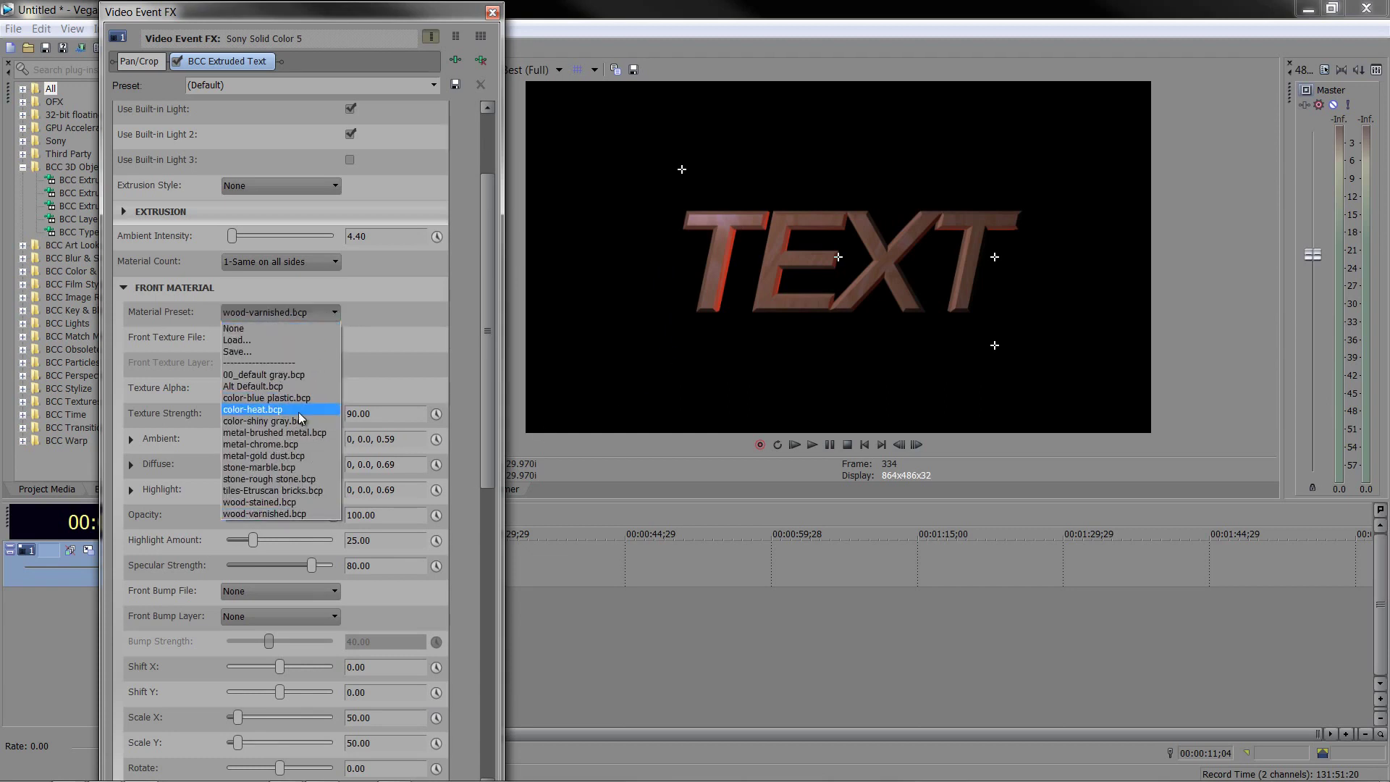
{"action": "left_click", "coordinate": [298, 411]}
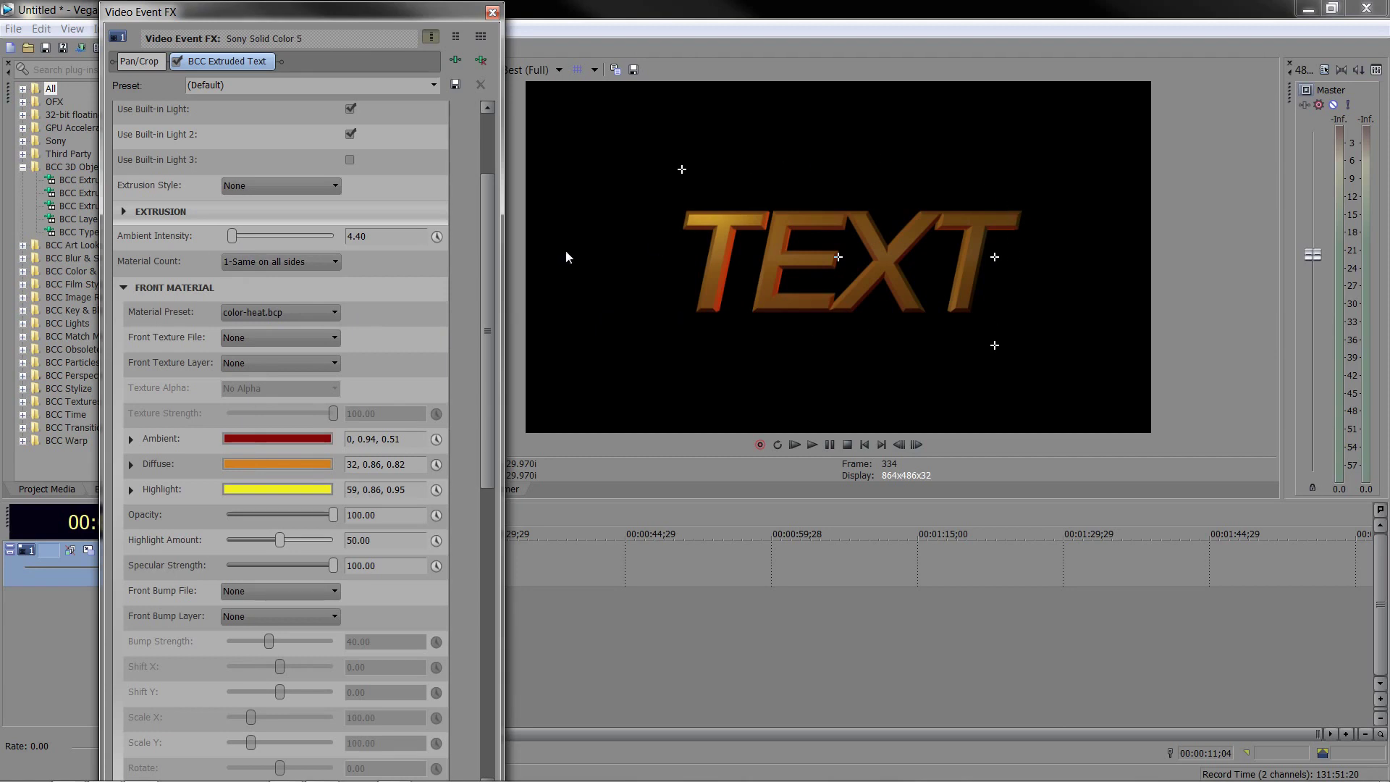
{"action": "left_click_drag", "start_coordinate": [232, 239], "coordinate": [166, 245]}
{"action": "left_click", "coordinate": [123, 287]}
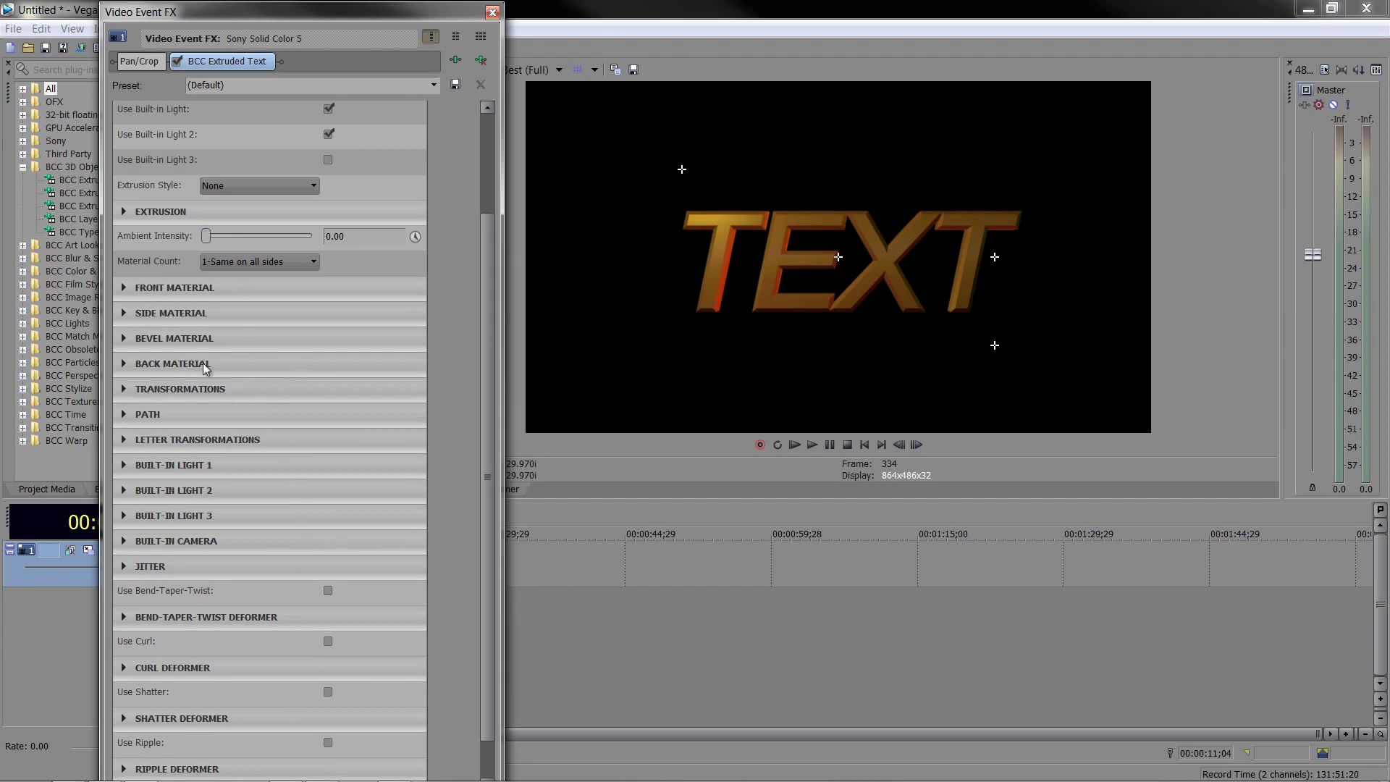
Step: Try a Position Z of 5.78 in the text's transformations and reset it to 0.00
{"action": "left_click", "coordinate": [124, 389]}
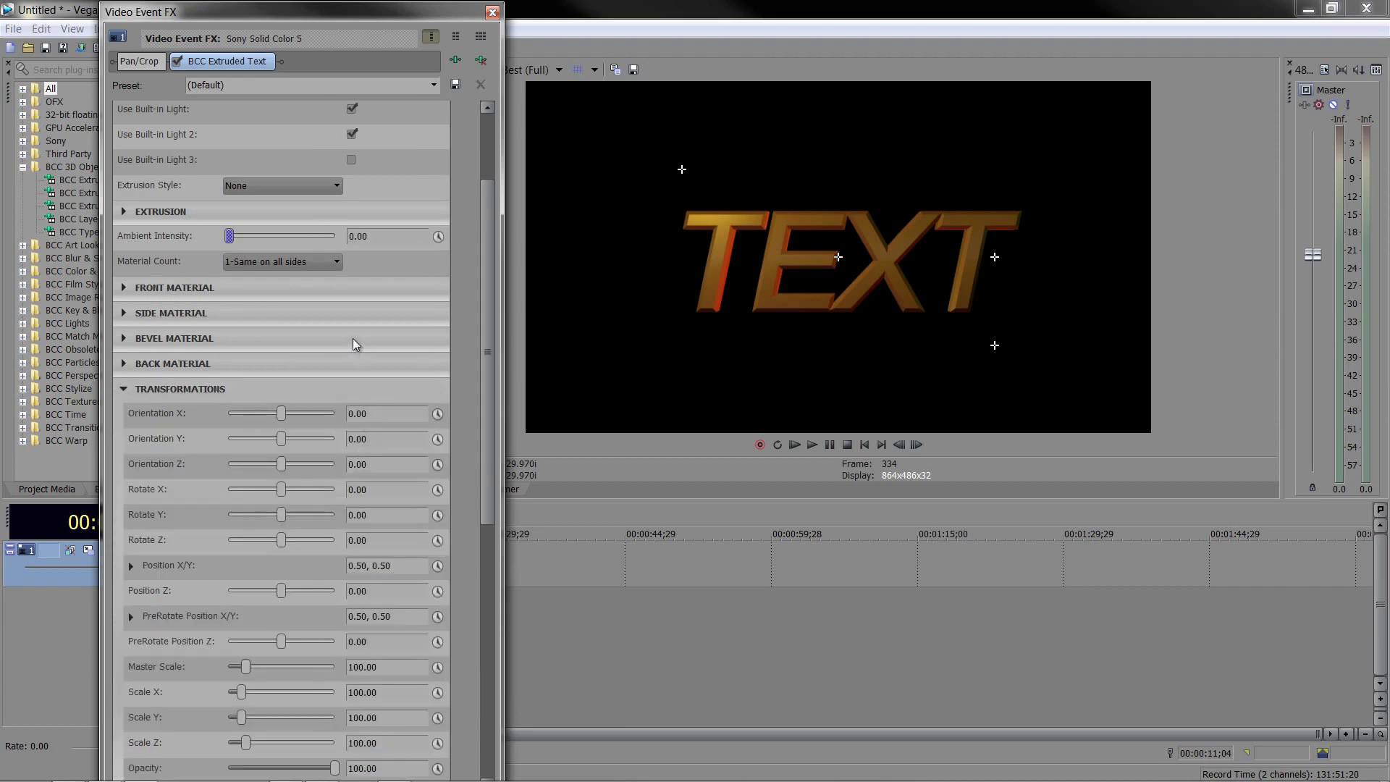
{"action": "left_click_drag", "start_coordinate": [488, 328], "coordinate": [488, 454]}
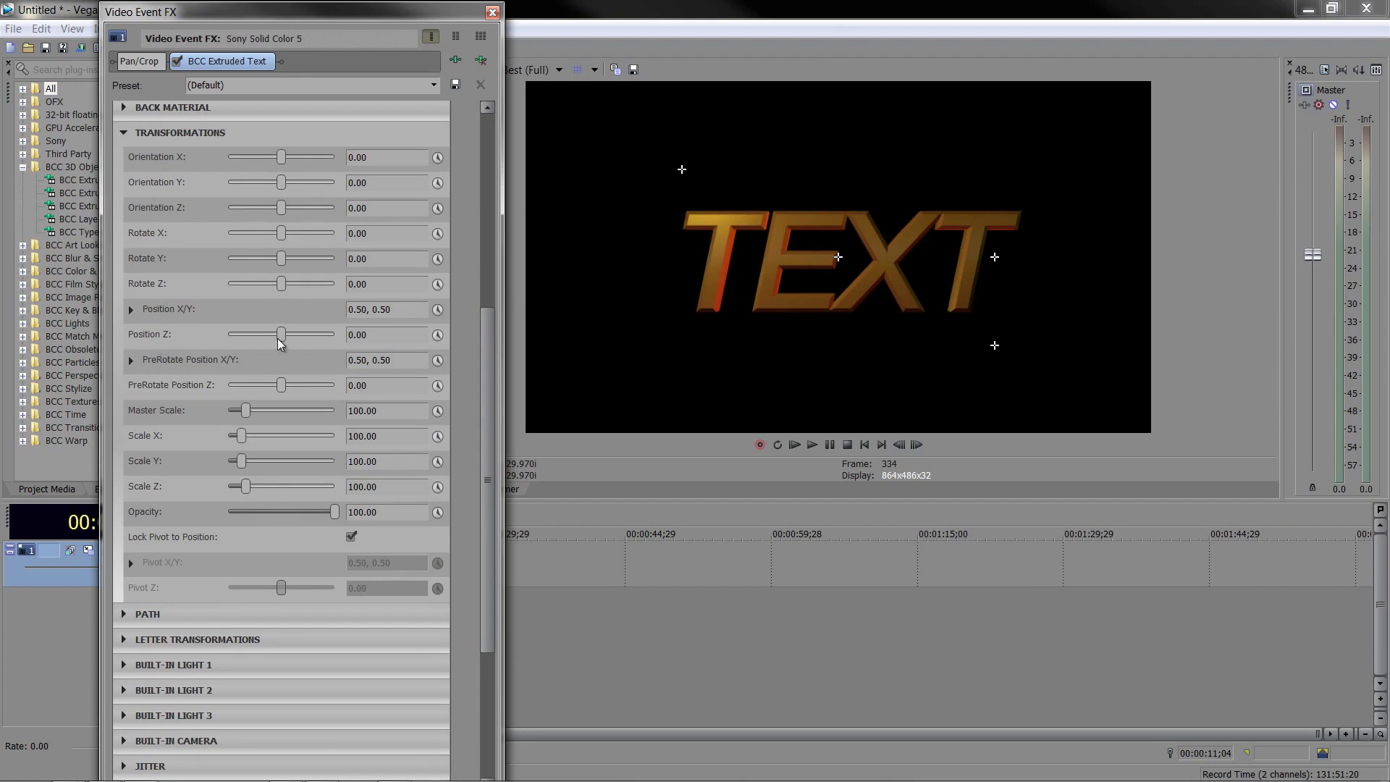
{"action": "mouse_move", "coordinate": [276, 337]}
{"action": "left_mouse_down"}
{"action": "mouse_move", "coordinate": [260, 337]}
{"action": "mouse_move", "coordinate": [311, 339]}
{"action": "mouse_move", "coordinate": [255, 350]}
{"action": "mouse_move", "coordinate": [311, 350]}
{"action": "mouse_move", "coordinate": [249, 353]}
{"action": "mouse_move", "coordinate": [297, 355]}
{"action": "mouse_move", "coordinate": [272, 358]}
{"action": "mouse_move", "coordinate": [284, 333]}
{"action": "left_mouse_up"}
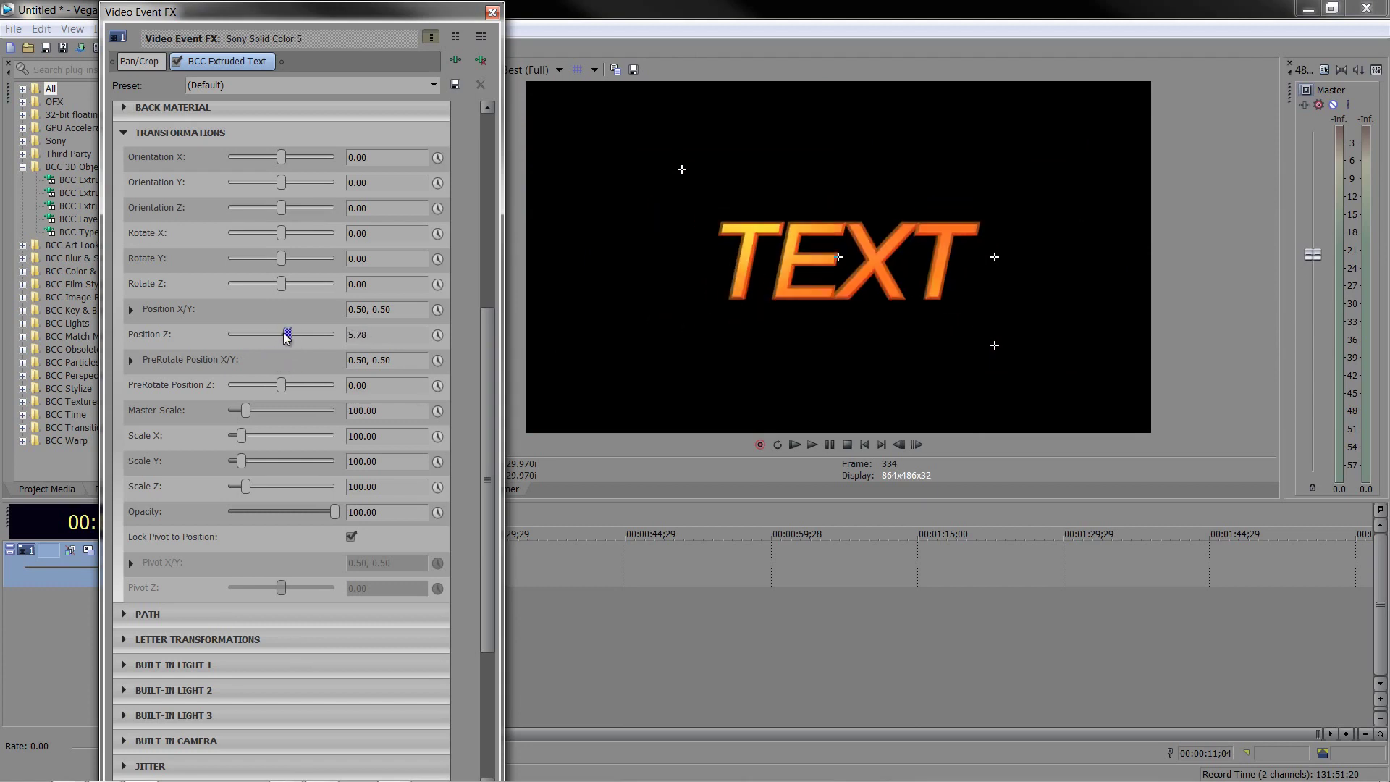
{"action": "double_click", "coordinate": [287, 336]}
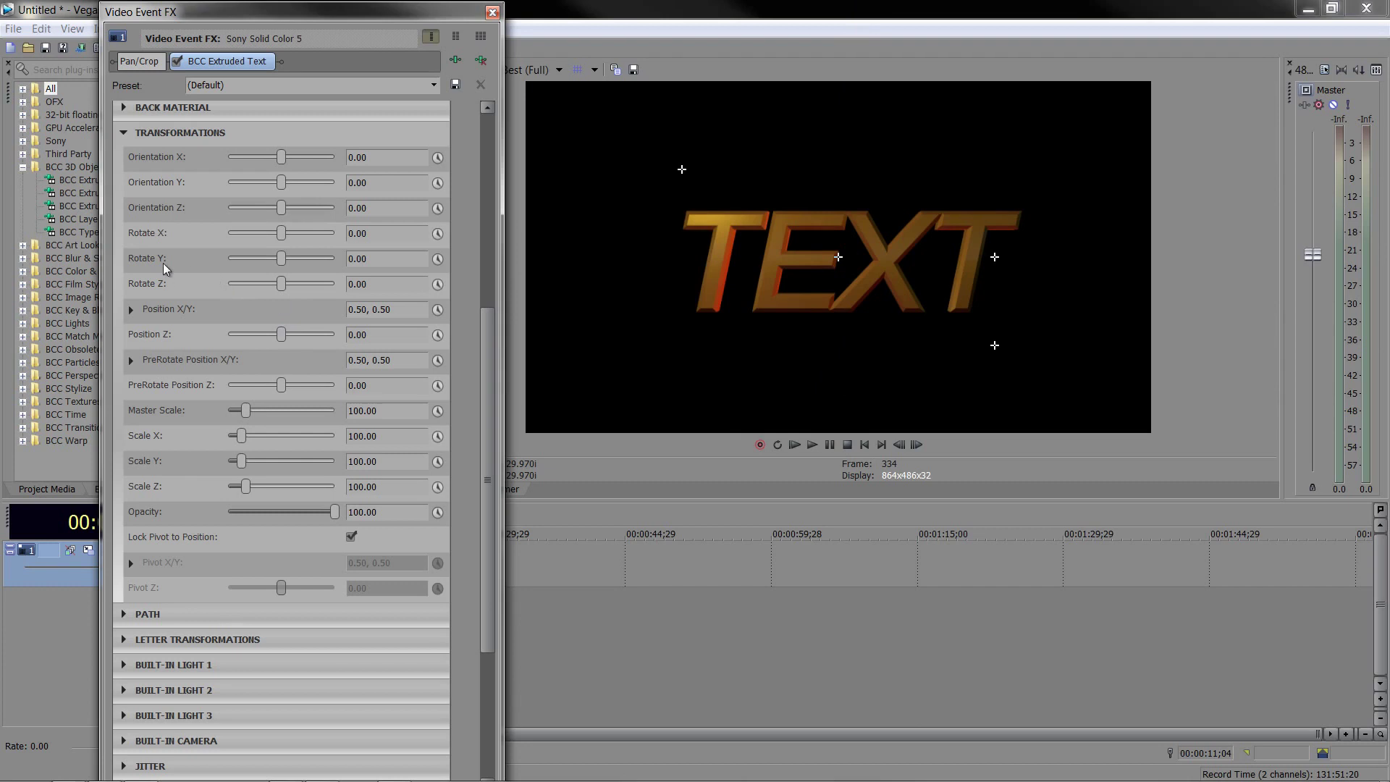
Step: Rotate the extruded text about its vertical axis by setting Rotate Y to -33.39
{"action": "left_click", "coordinate": [283, 260]}
{"action": "mouse_move", "coordinate": [285, 262]}
{"action": "left_mouse_down"}
{"action": "mouse_move", "coordinate": [298, 262]}
{"action": "mouse_move", "coordinate": [283, 259]}
{"action": "left_mouse_up"}
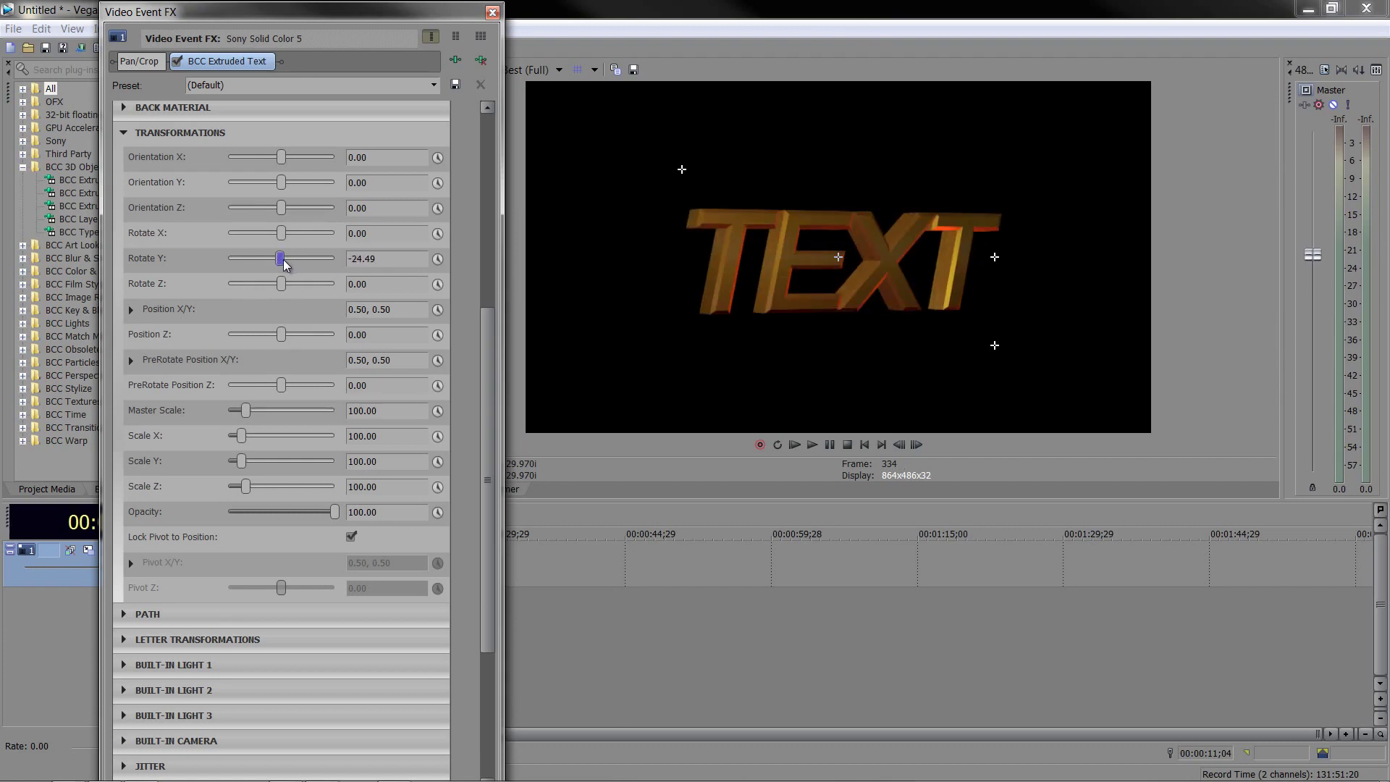
{"action": "mouse_move", "coordinate": [284, 259]}
{"action": "left_mouse_down"}
{"action": "mouse_move", "coordinate": [268, 264]}
{"action": "mouse_move", "coordinate": [283, 259]}
{"action": "left_mouse_up"}
{"action": "key", "text": "Right"}
{"action": "key", "text": "Right"}
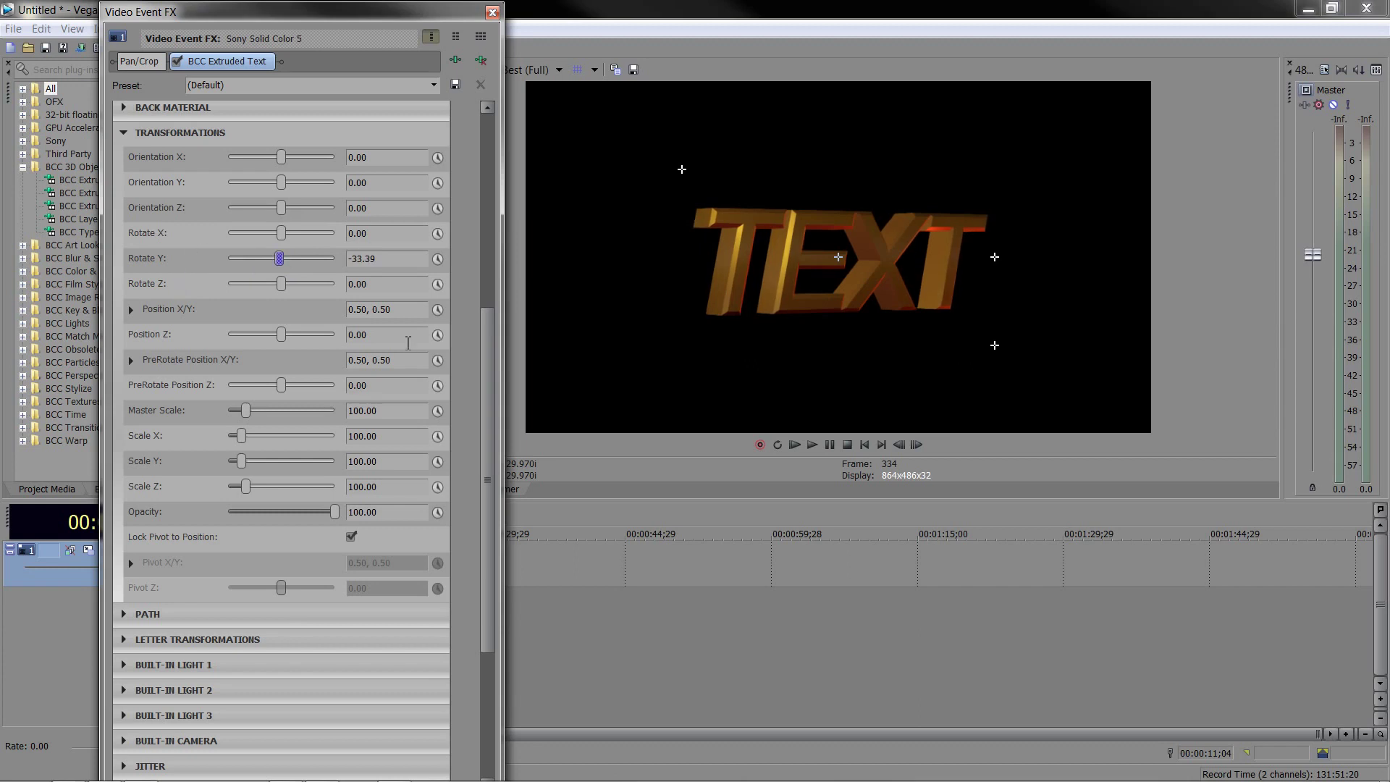
Step: Expand the Extrusion settings and set the text's extrusion depth to 2.18
{"action": "left_click_drag", "start_coordinate": [480, 337], "coordinate": [489, 199]}
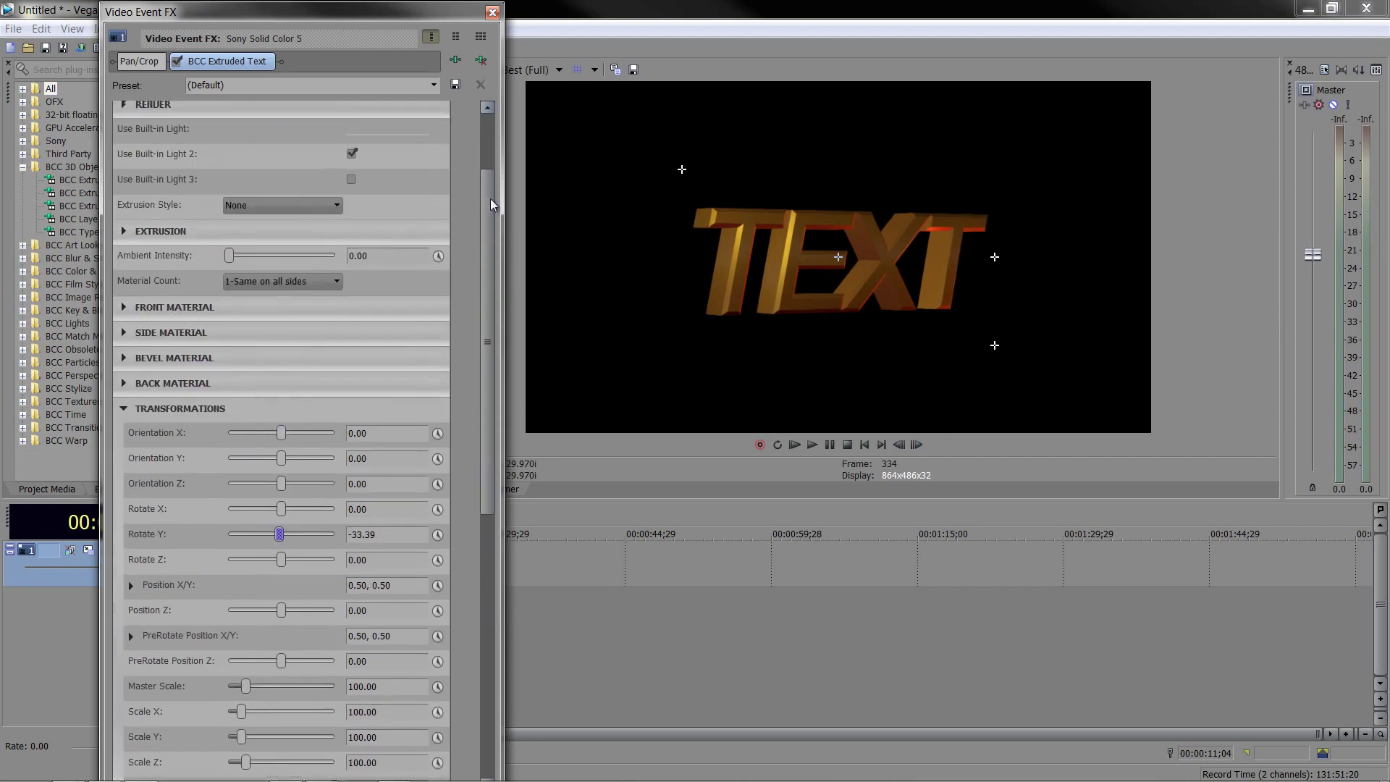
{"action": "left_click", "coordinate": [124, 247]}
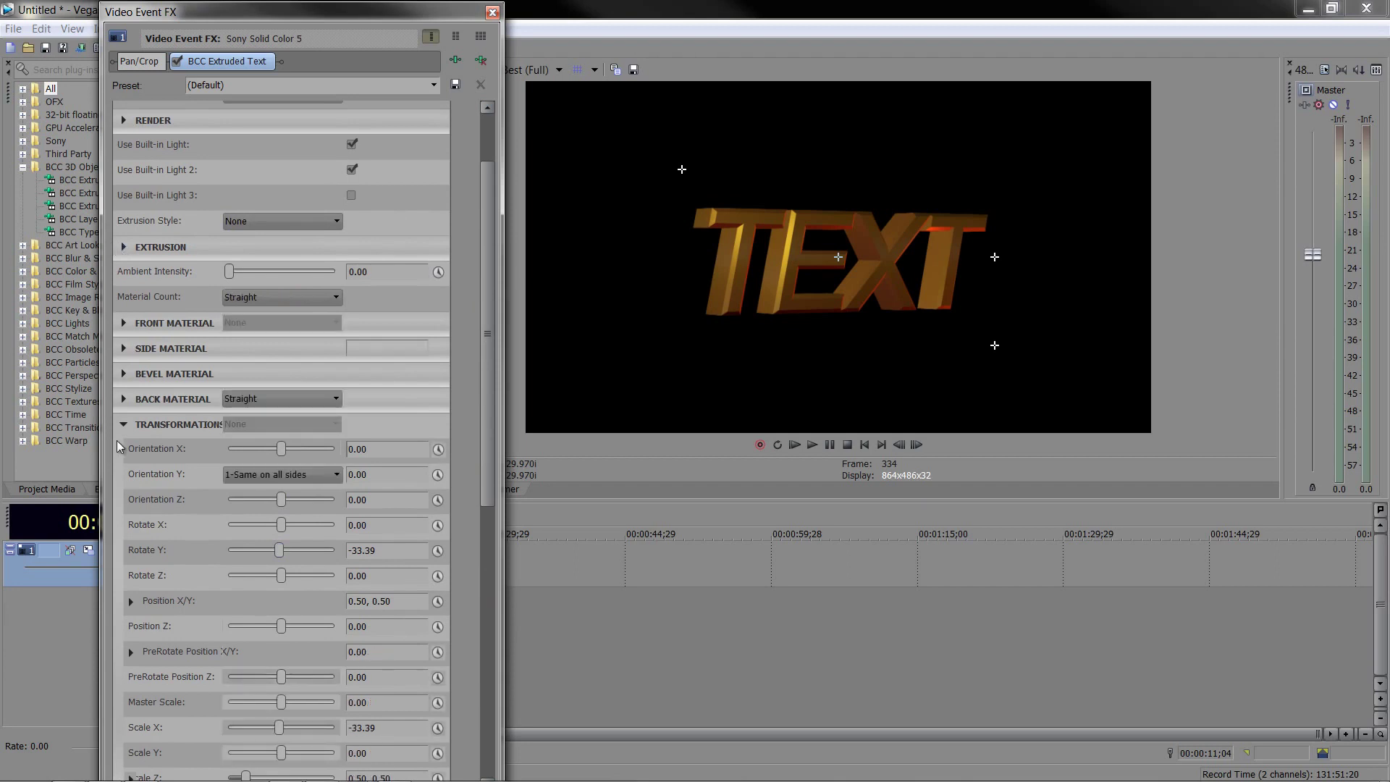
{"action": "mouse_move", "coordinate": [237, 278]}
{"action": "left_mouse_down"}
{"action": "mouse_move", "coordinate": [255, 278]}
{"action": "mouse_move", "coordinate": [232, 278]}
{"action": "left_mouse_up"}
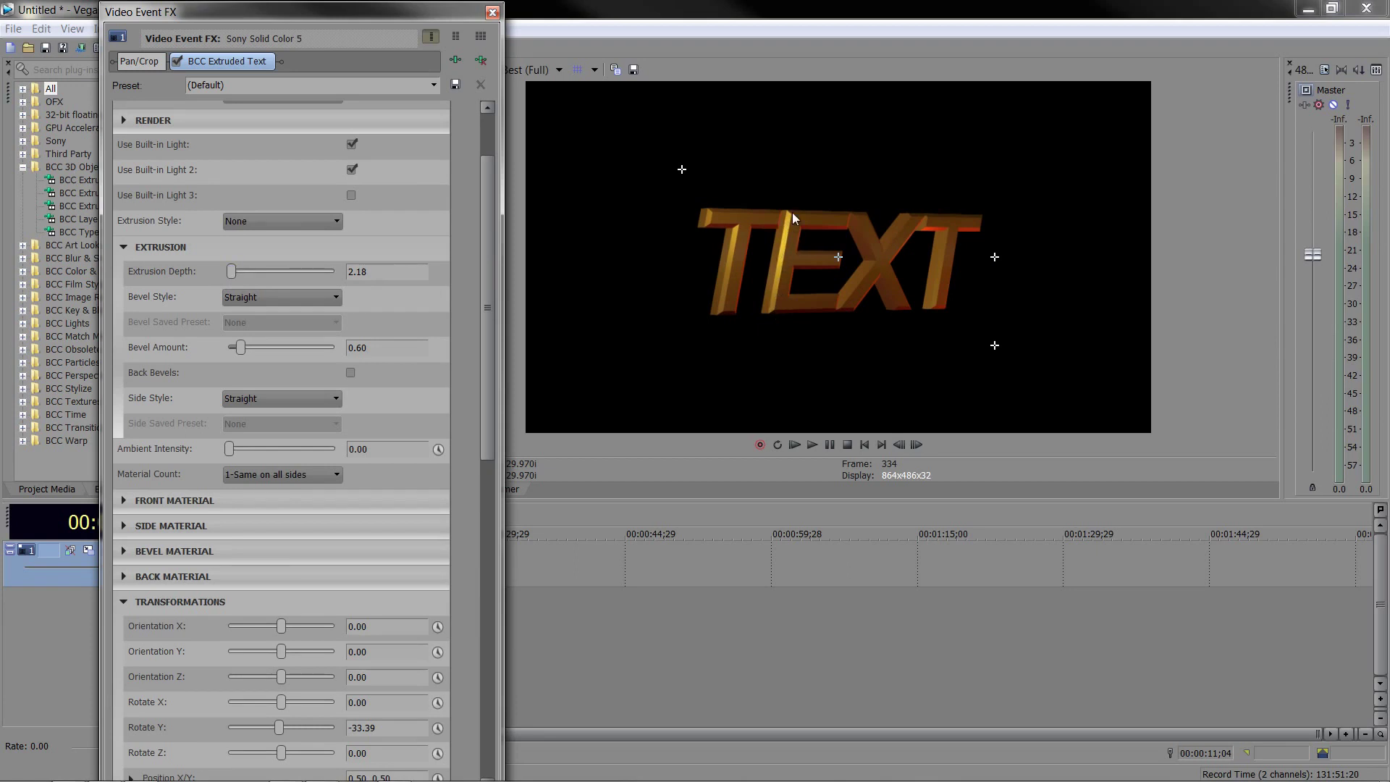
Step: Compare the Convex and Concave bevel styles on the text, choose Convex, and collapse the Extrusion settings
{"action": "left_click", "coordinate": [246, 299]}
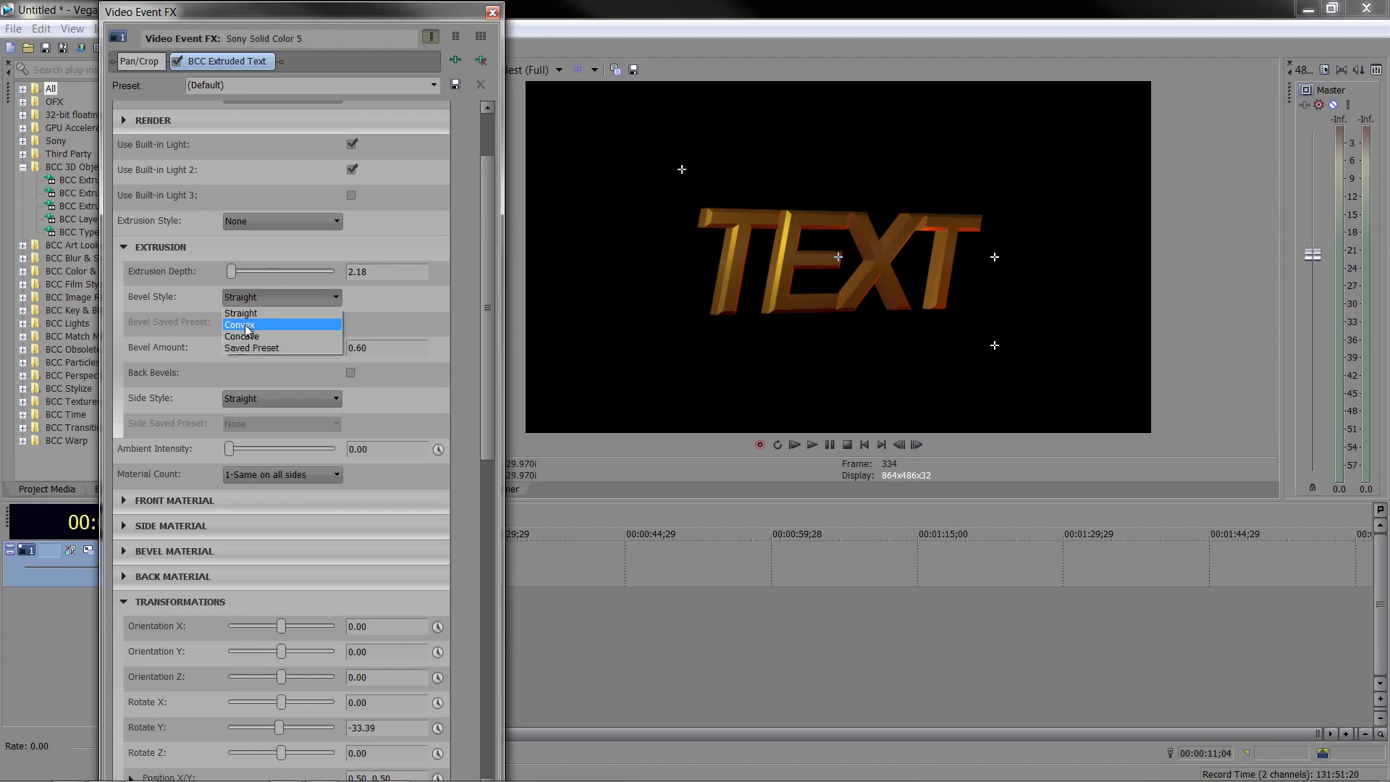
{"action": "left_click", "coordinate": [246, 327]}
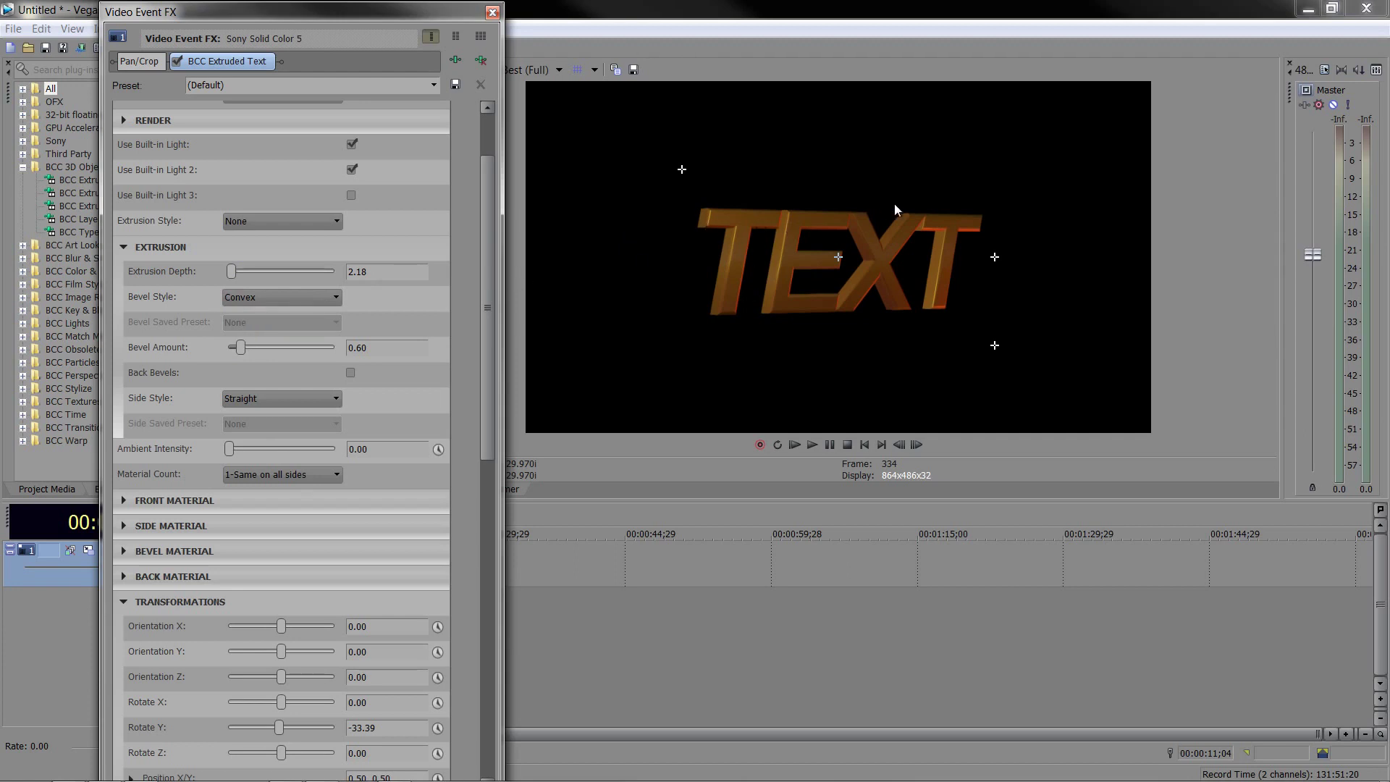
{"action": "left_click", "coordinate": [287, 298]}
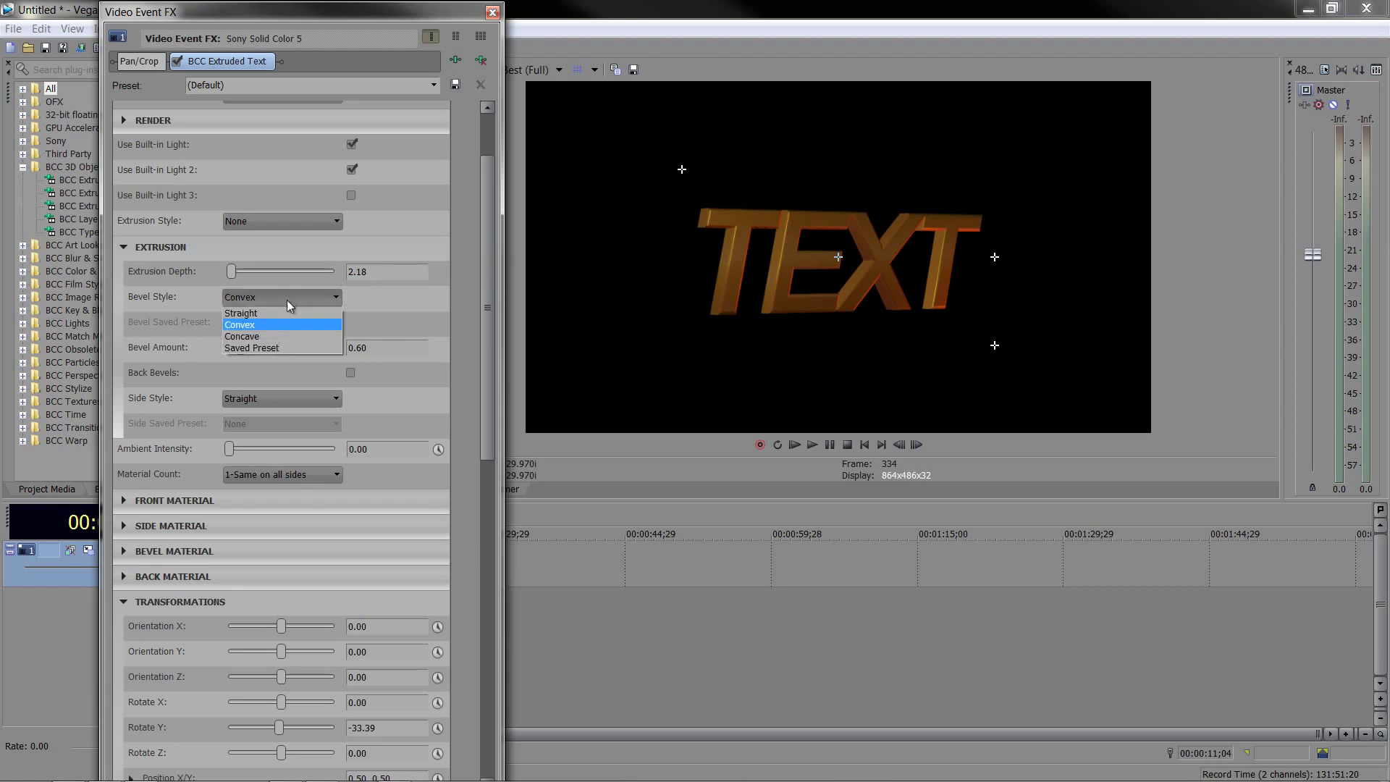
{"action": "left_click", "coordinate": [274, 337]}
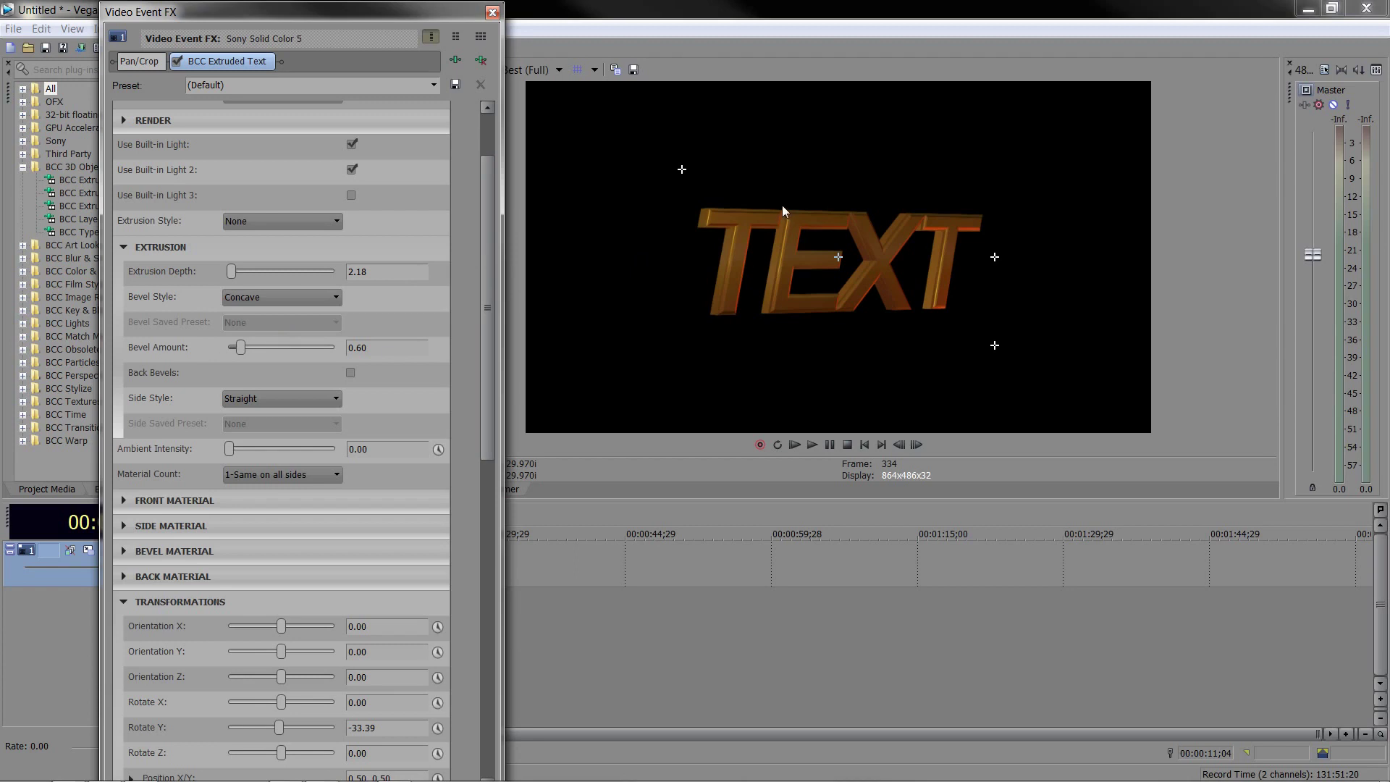
{"action": "left_click", "coordinate": [335, 293]}
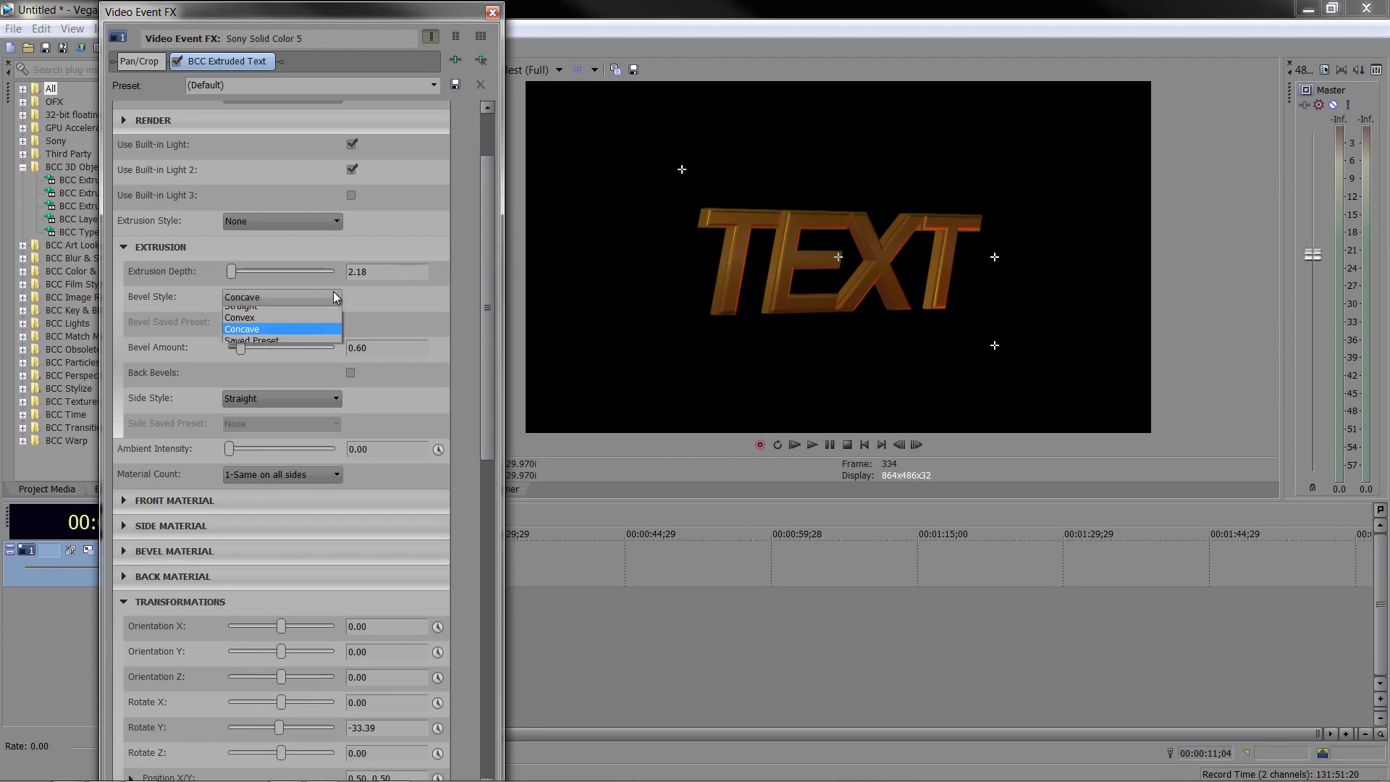
{"action": "left_click", "coordinate": [327, 326]}
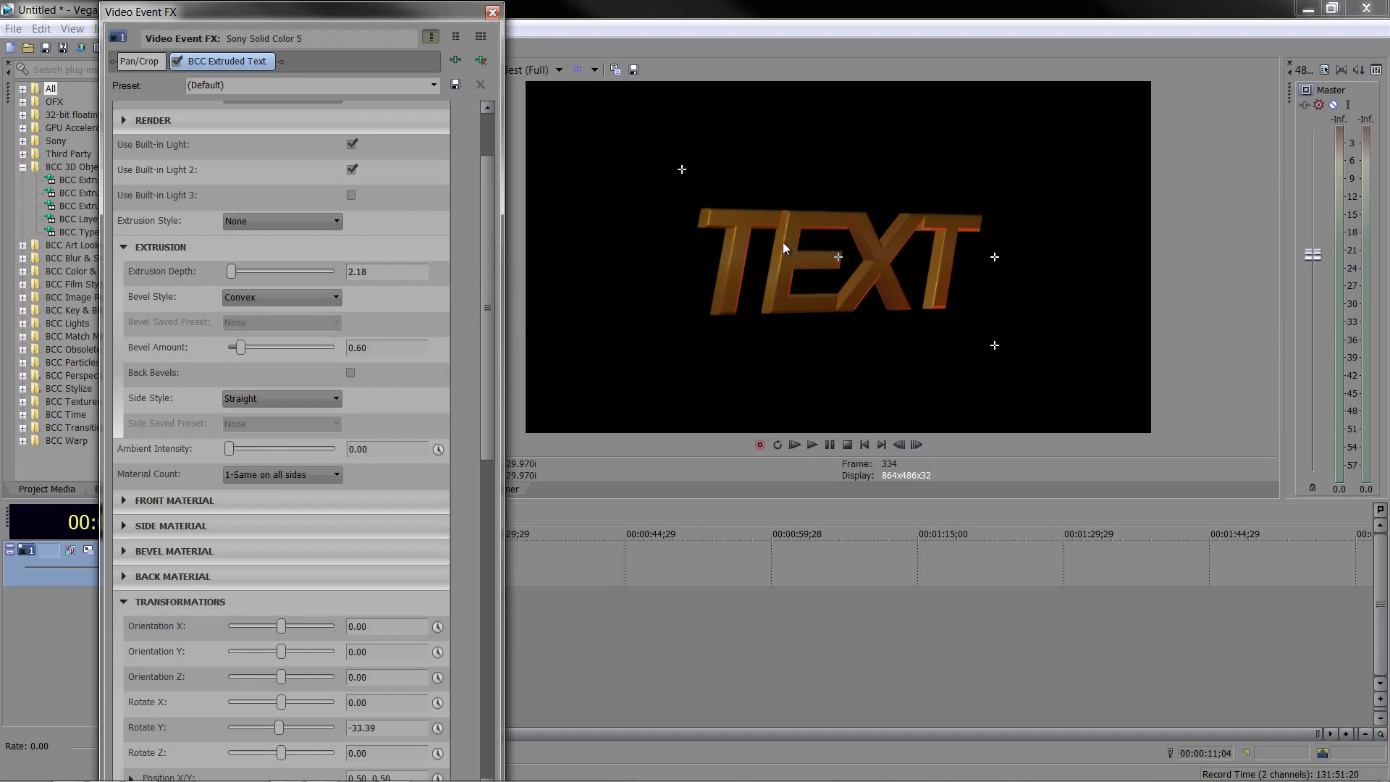
{"action": "left_click", "coordinate": [124, 246]}
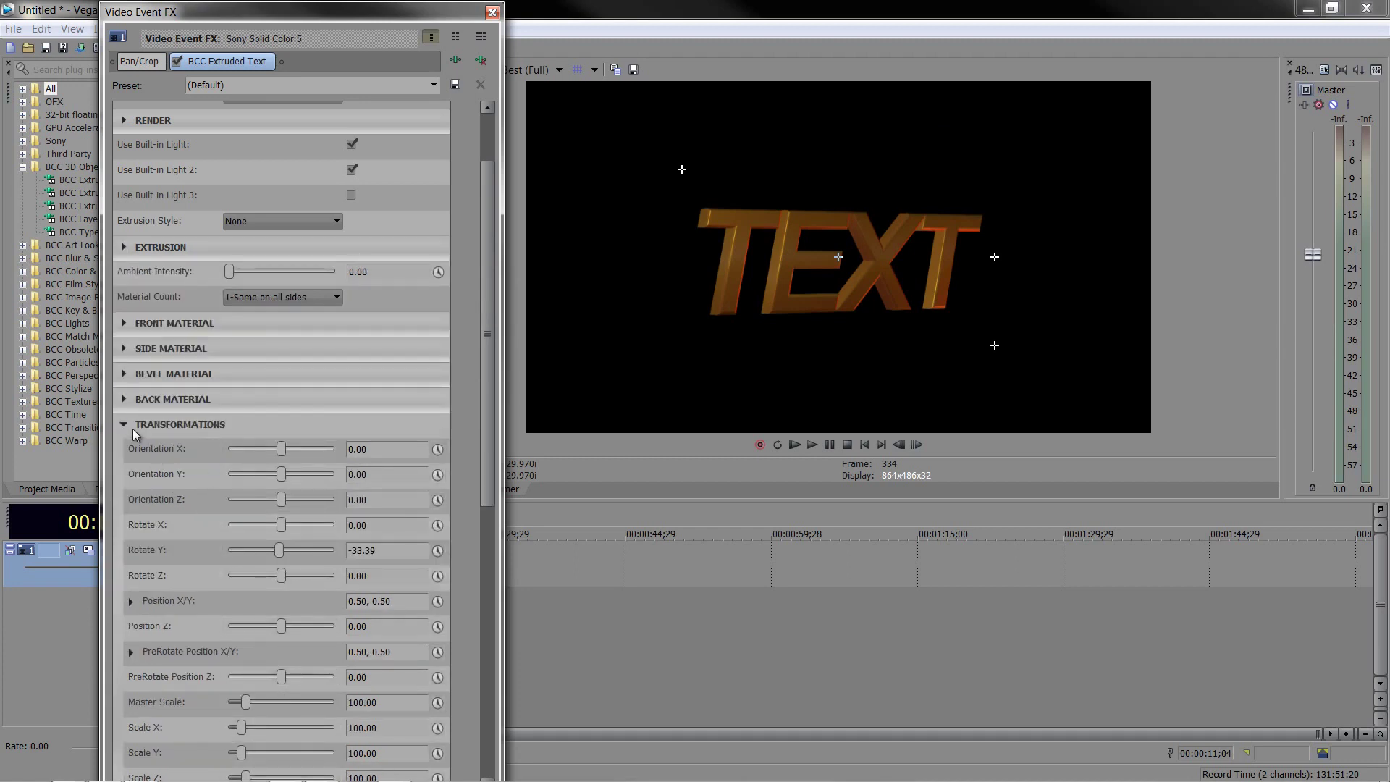
Step: Collapse the Transformations settings and set the text's path type to Line
{"action": "scroll", "coordinate": [224, 433], "scroll_direction": "down", "scroll_amount": 1}
{"action": "scroll", "coordinate": [224, 433], "scroll_direction": "down", "scroll_amount": 3}
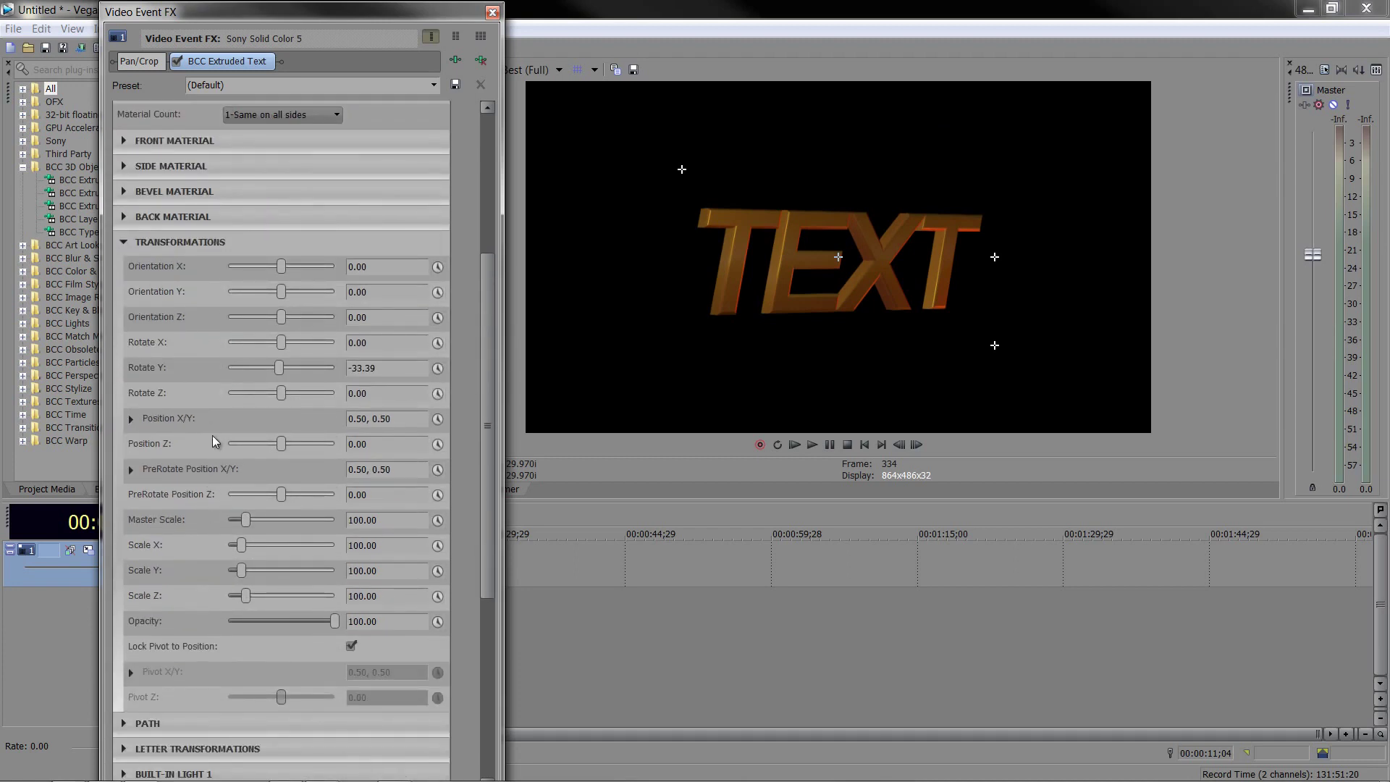
{"action": "left_click", "coordinate": [121, 241]}
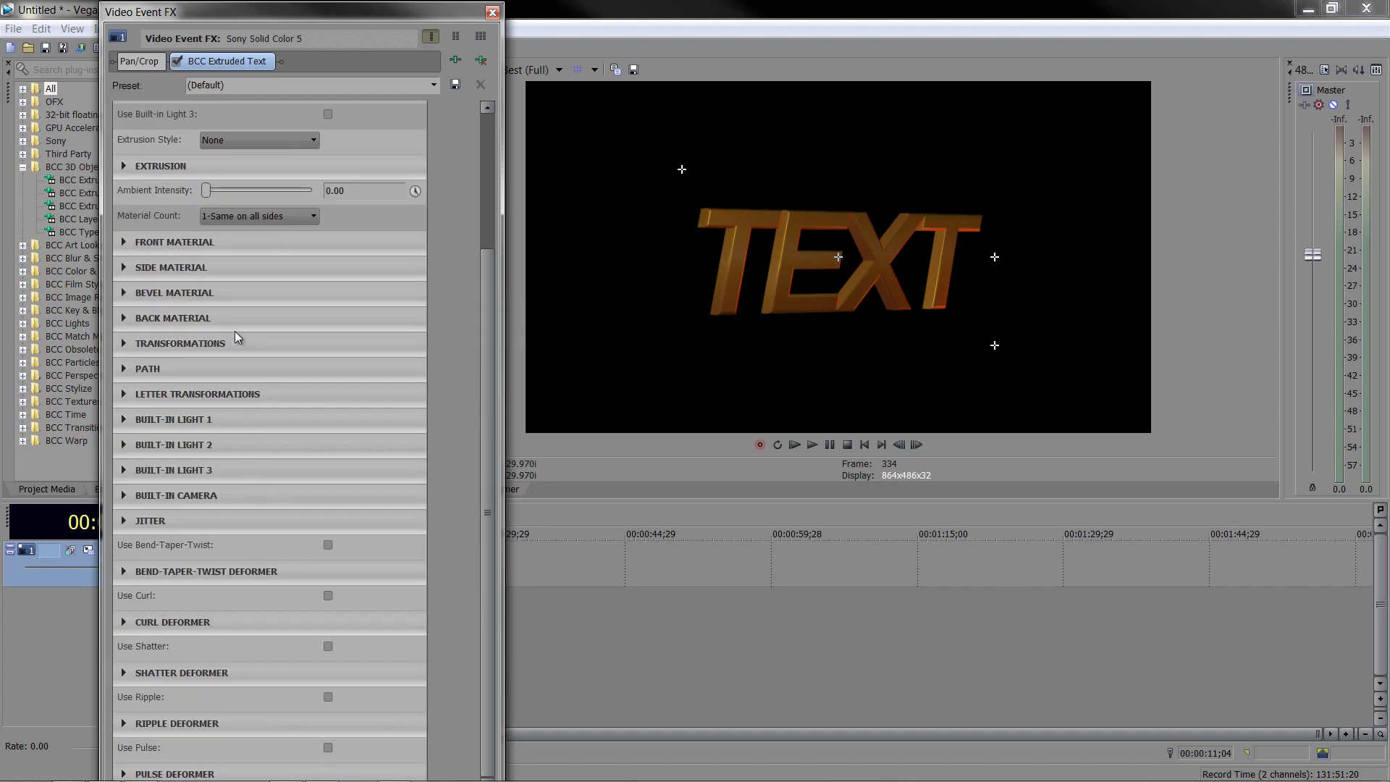
{"action": "left_click", "coordinate": [124, 368]}
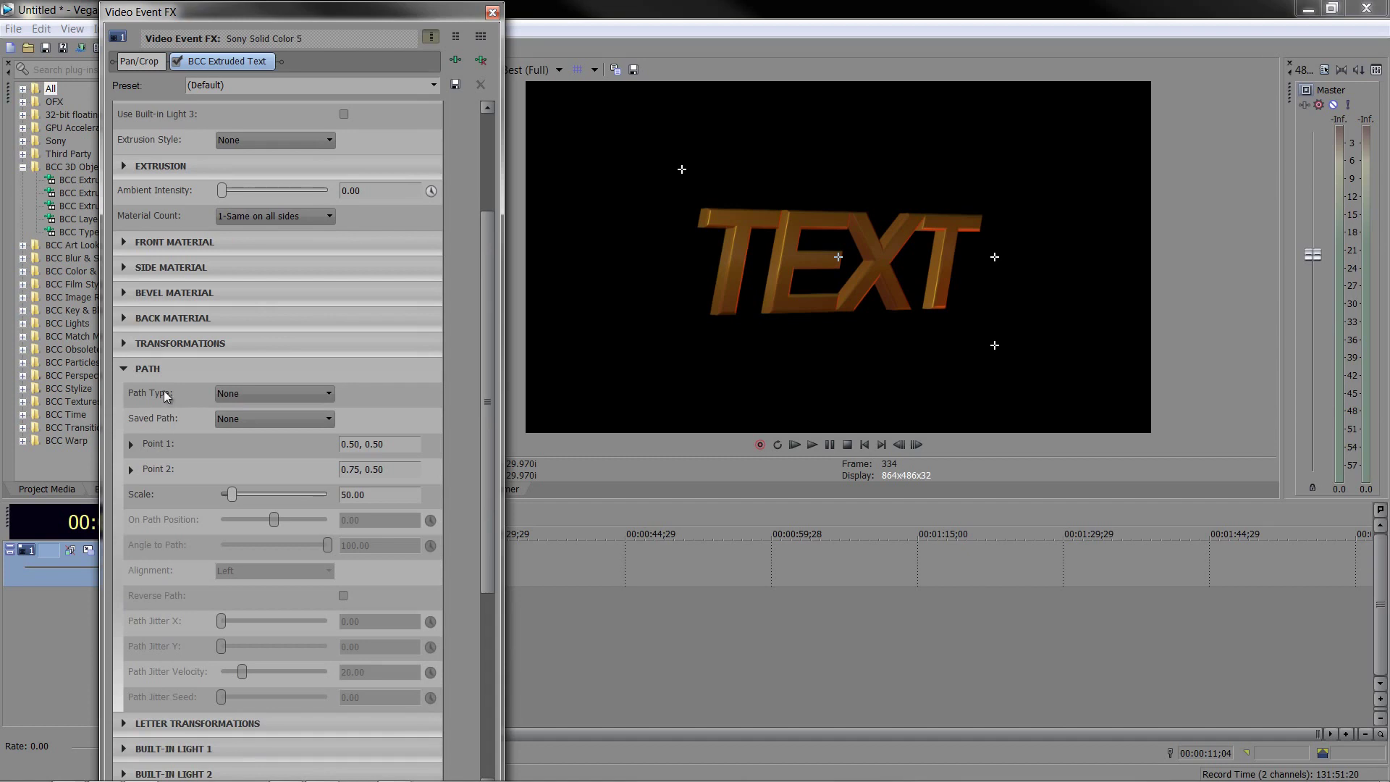
{"action": "left_click", "coordinate": [266, 393]}
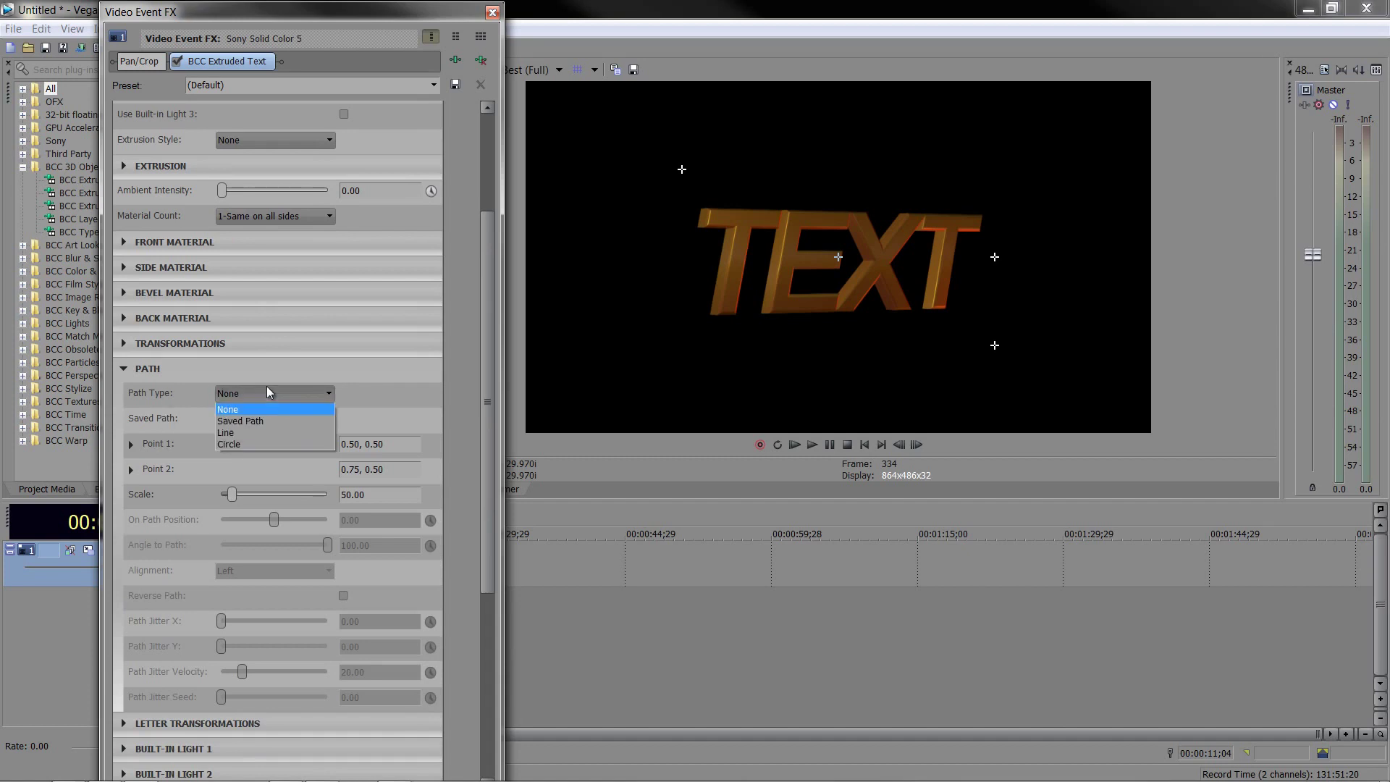
{"action": "left_click", "coordinate": [260, 435]}
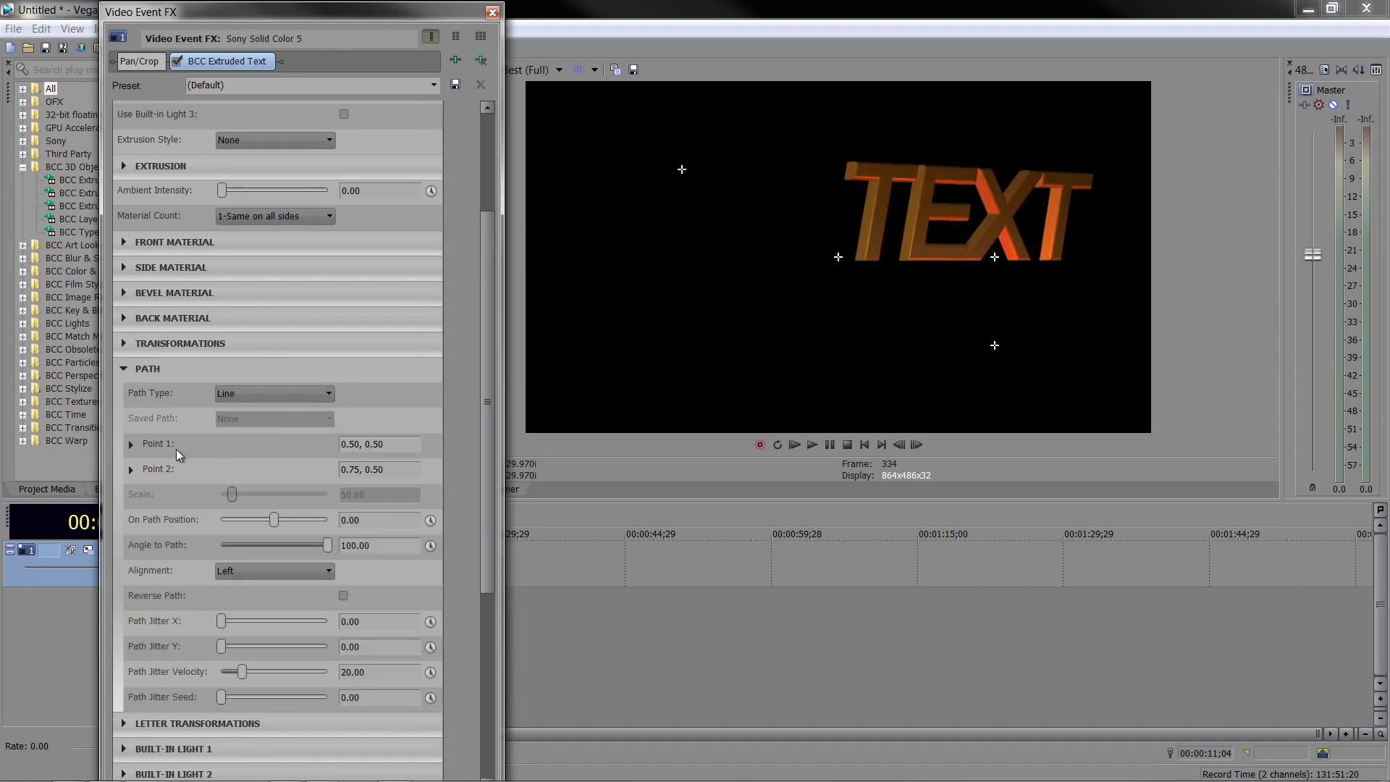
Step: Expand both points of the text's line path and position Point 1 at 0.12, 0.17 and Point 2 at 0.86, 0.76
{"action": "left_click", "coordinate": [128, 445]}
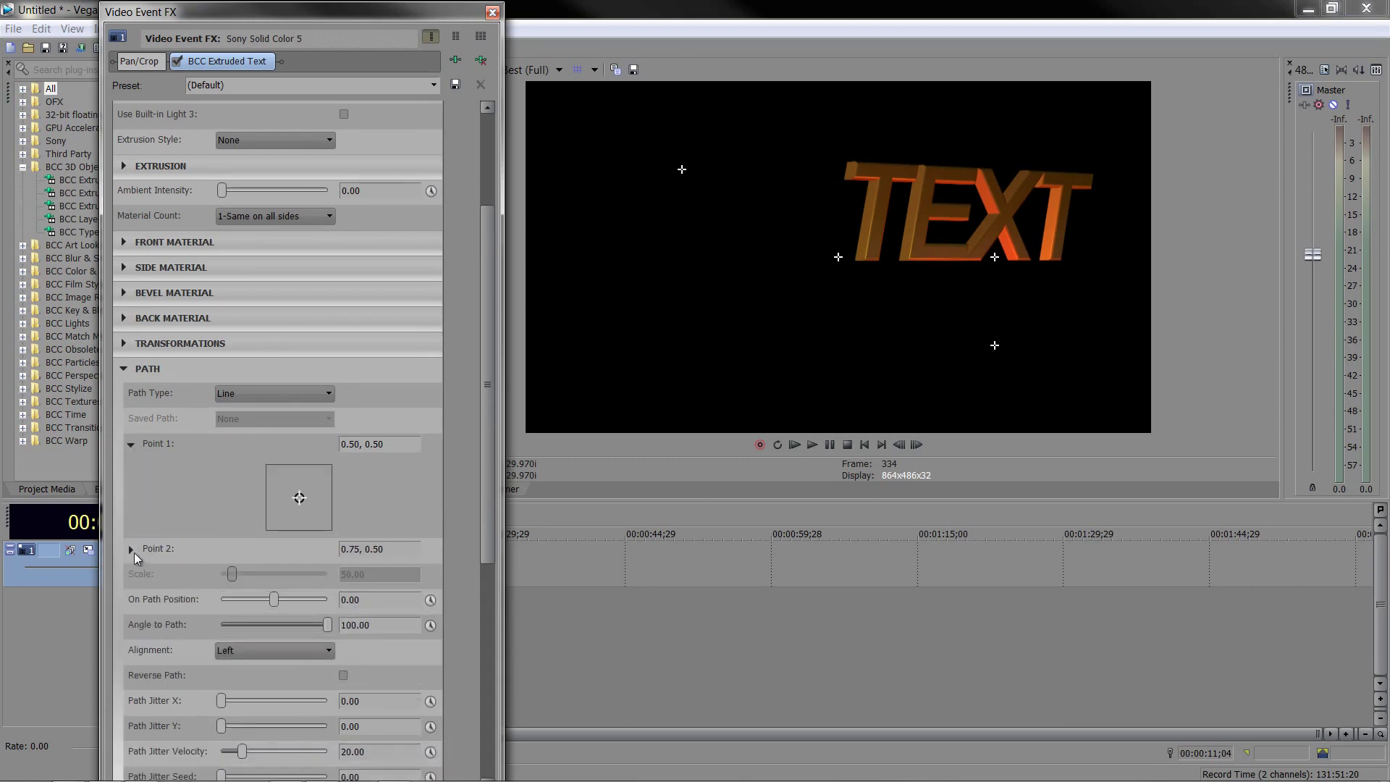
{"action": "left_click", "coordinate": [131, 549]}
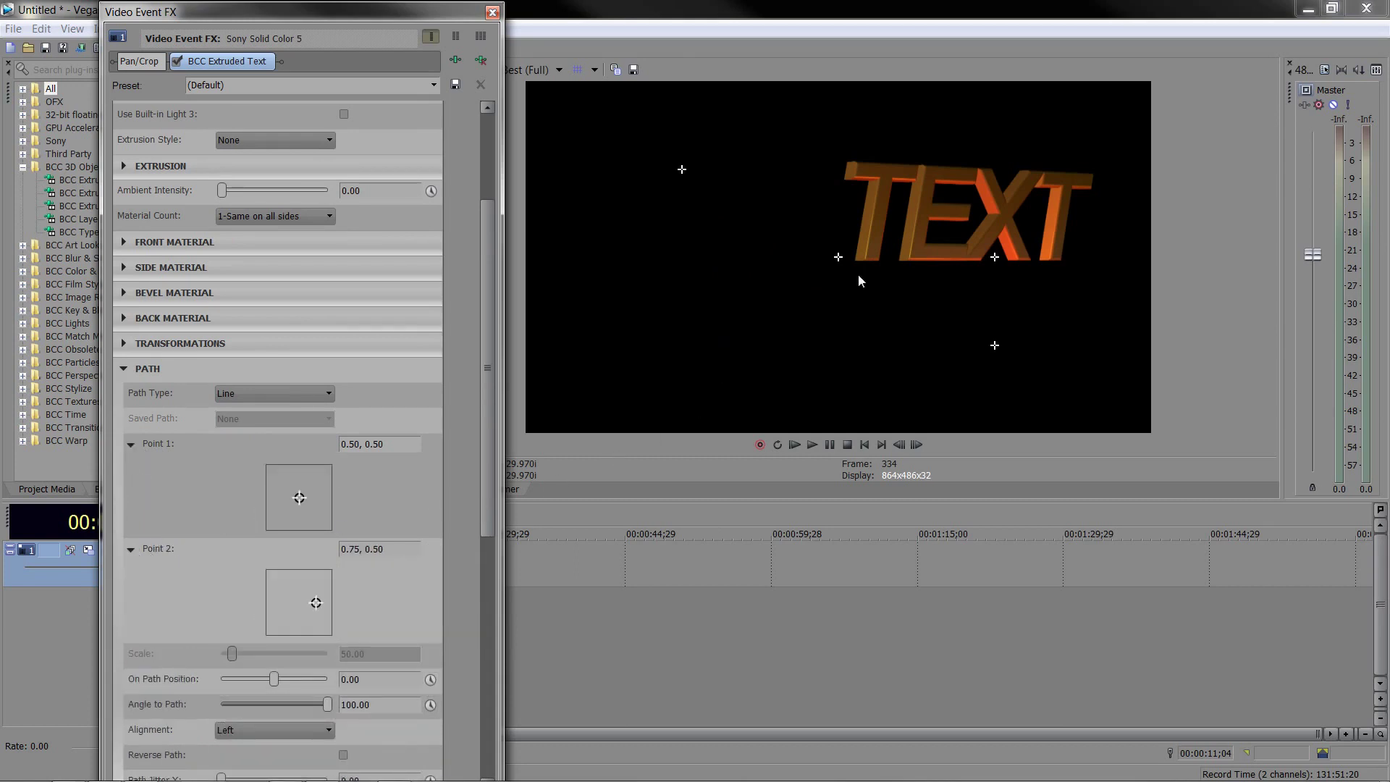
{"action": "left_click_drag", "start_coordinate": [300, 501], "coordinate": [274, 519]}
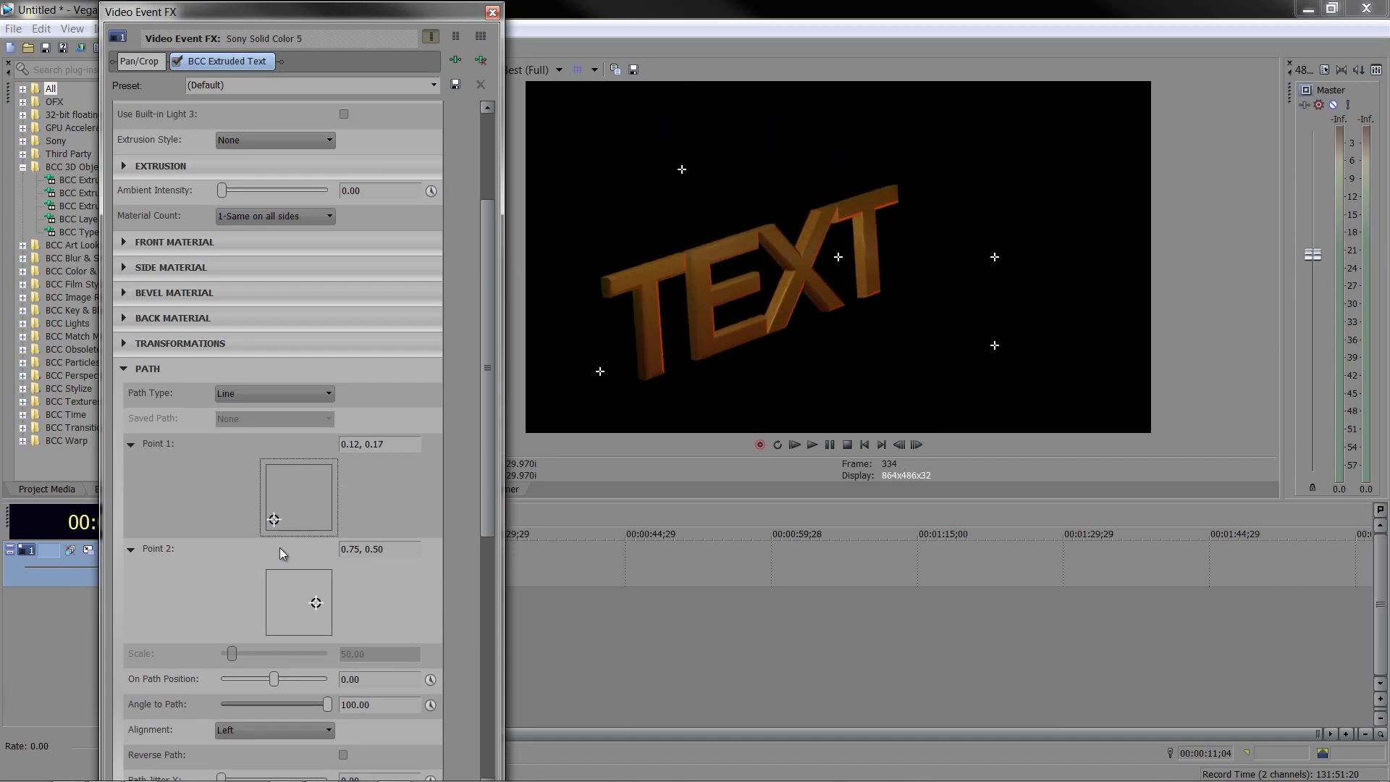
{"action": "mouse_move", "coordinate": [313, 604]}
{"action": "left_mouse_down"}
{"action": "mouse_move", "coordinate": [320, 566]}
{"action": "mouse_move", "coordinate": [321, 589]}
{"action": "left_mouse_up"}
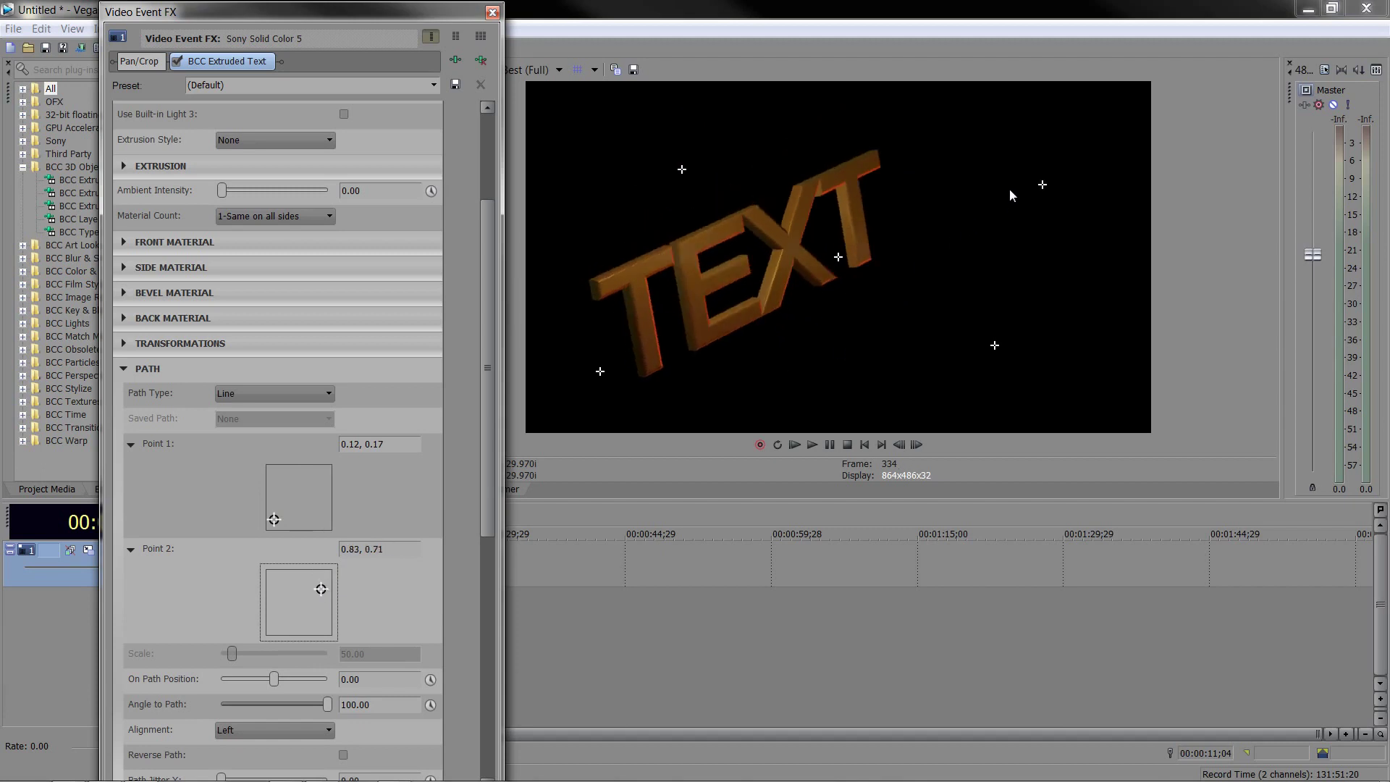
{"action": "left_click_drag", "start_coordinate": [1043, 186], "coordinate": [1061, 165]}
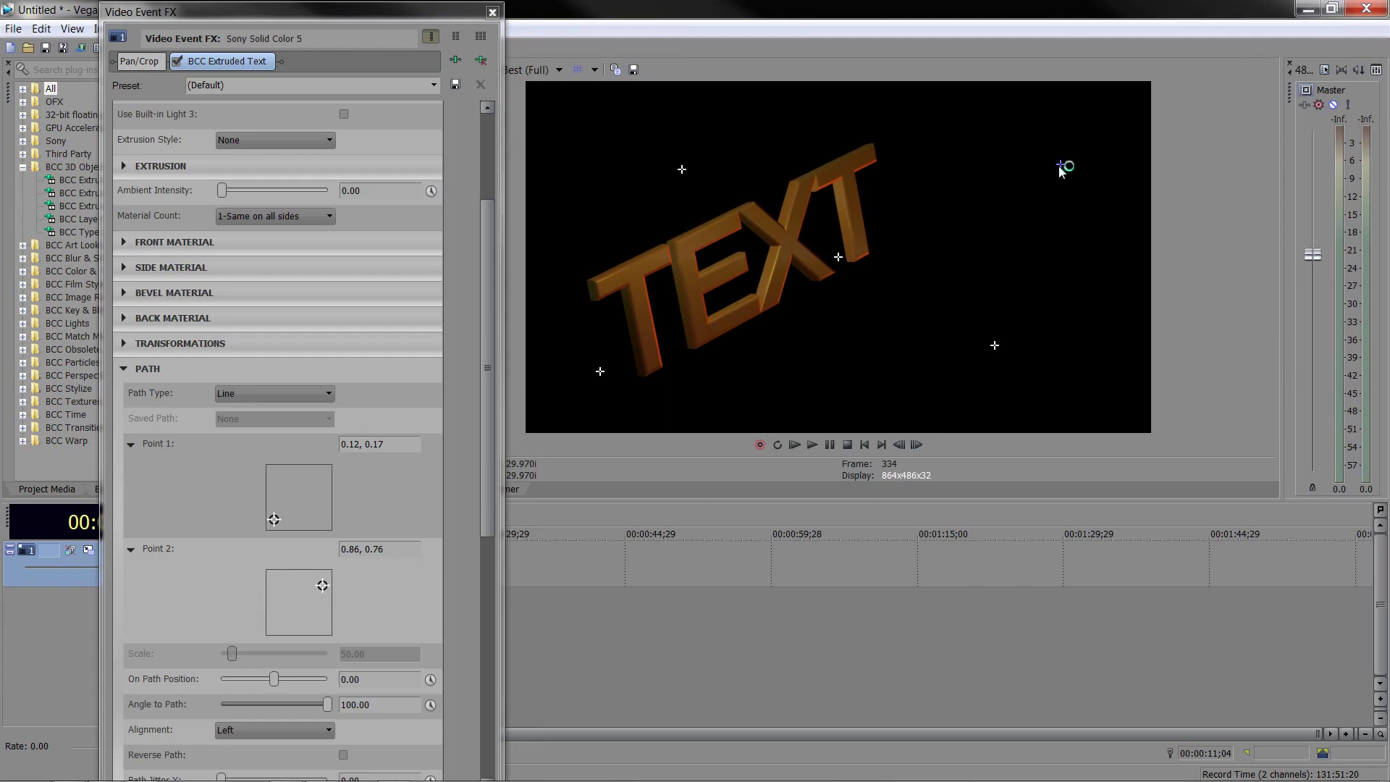
Step: Set On Path Position to 44.08, try Angle to Path at 0 before restoring it to 100, and collapse the Path settings
{"action": "left_click_drag", "start_coordinate": [272, 681], "coordinate": [222, 714]}
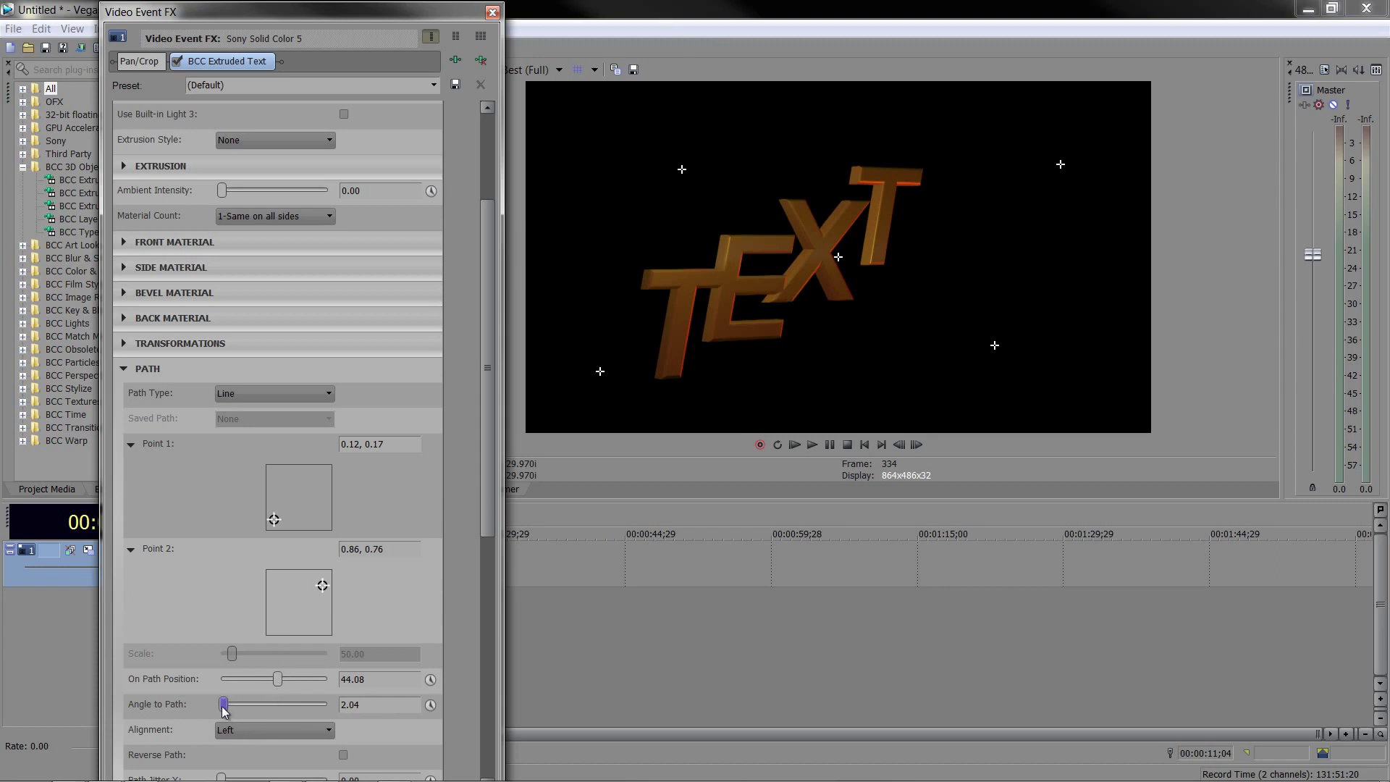
{"action": "mouse_move", "coordinate": [223, 703]}
{"action": "left_mouse_down"}
{"action": "mouse_move", "coordinate": [341, 706]}
{"action": "mouse_move", "coordinate": [206, 704]}
{"action": "left_mouse_up"}
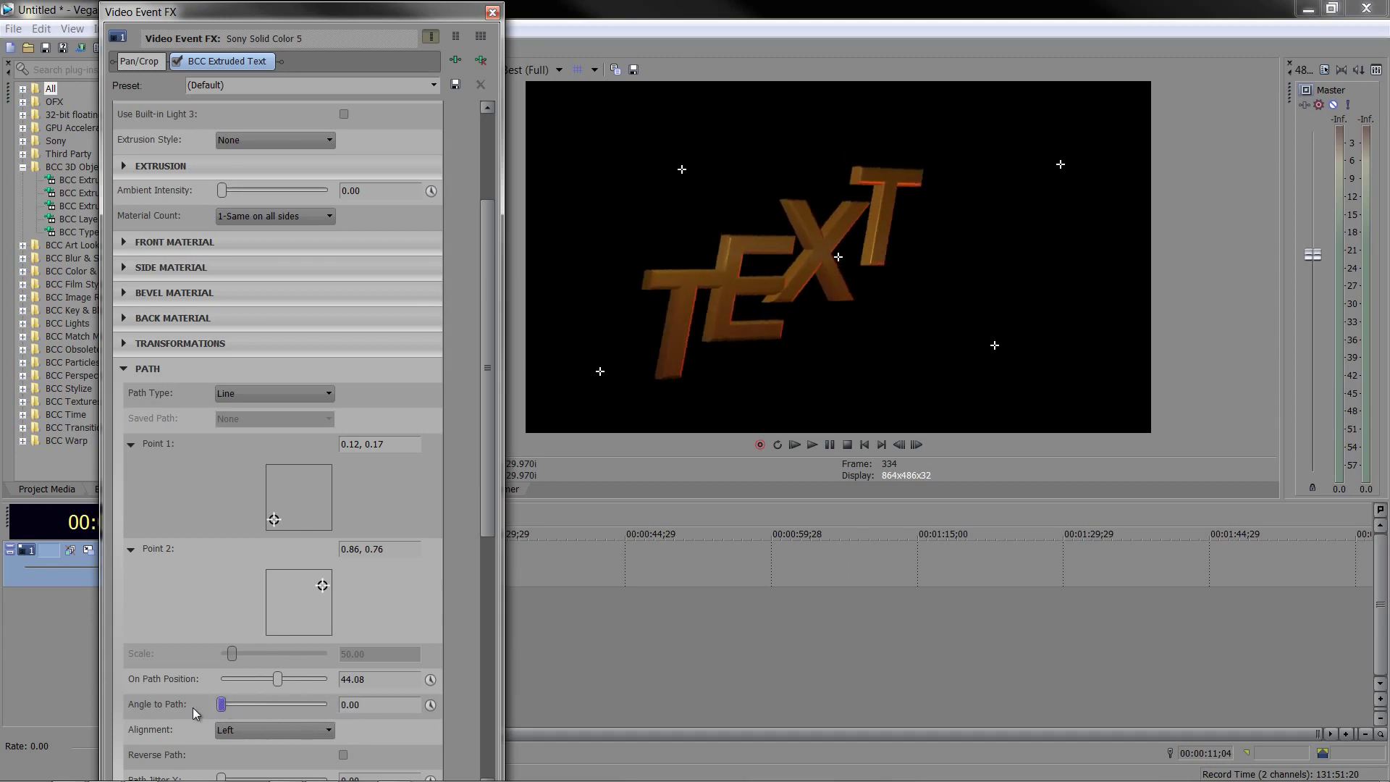
{"action": "left_click_drag", "start_coordinate": [221, 705], "coordinate": [357, 714]}
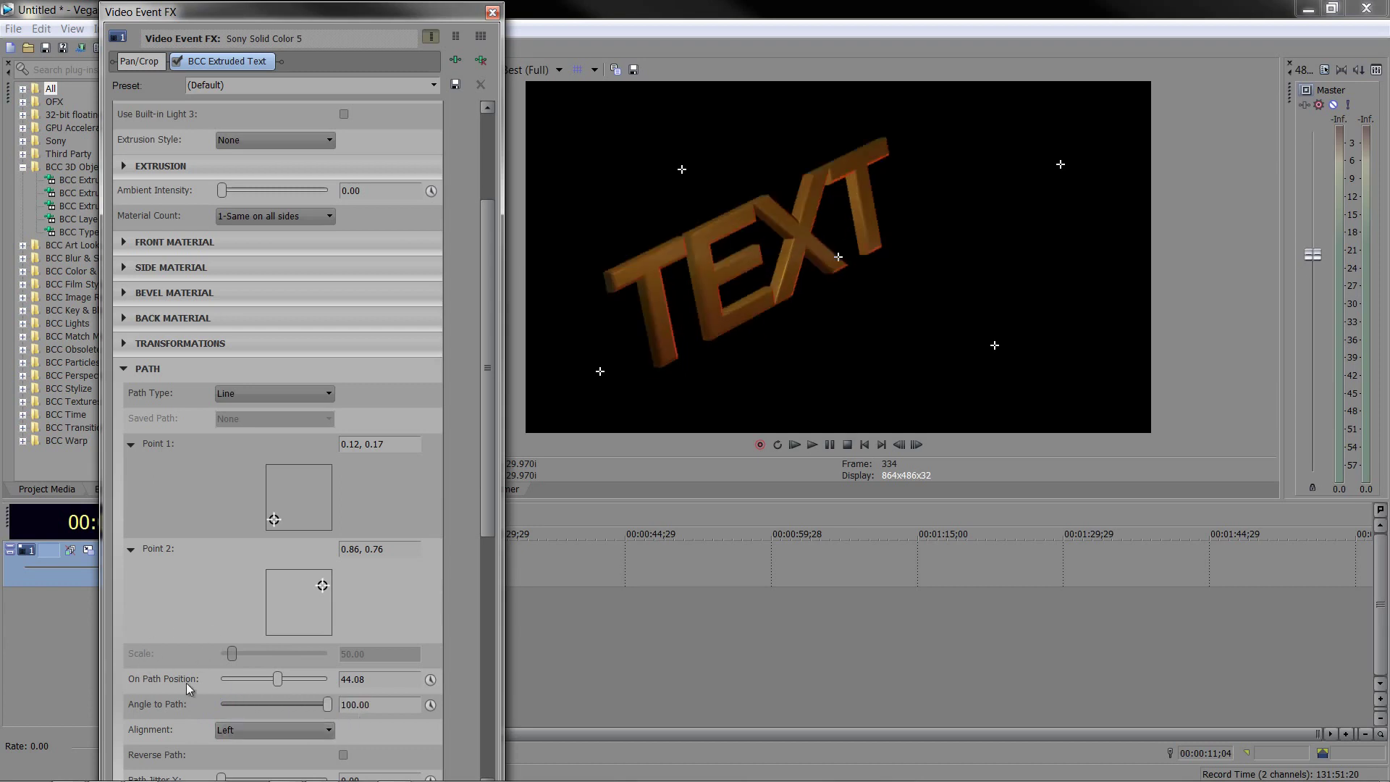
{"action": "left_click_drag", "start_coordinate": [488, 485], "coordinate": [479, 620]}
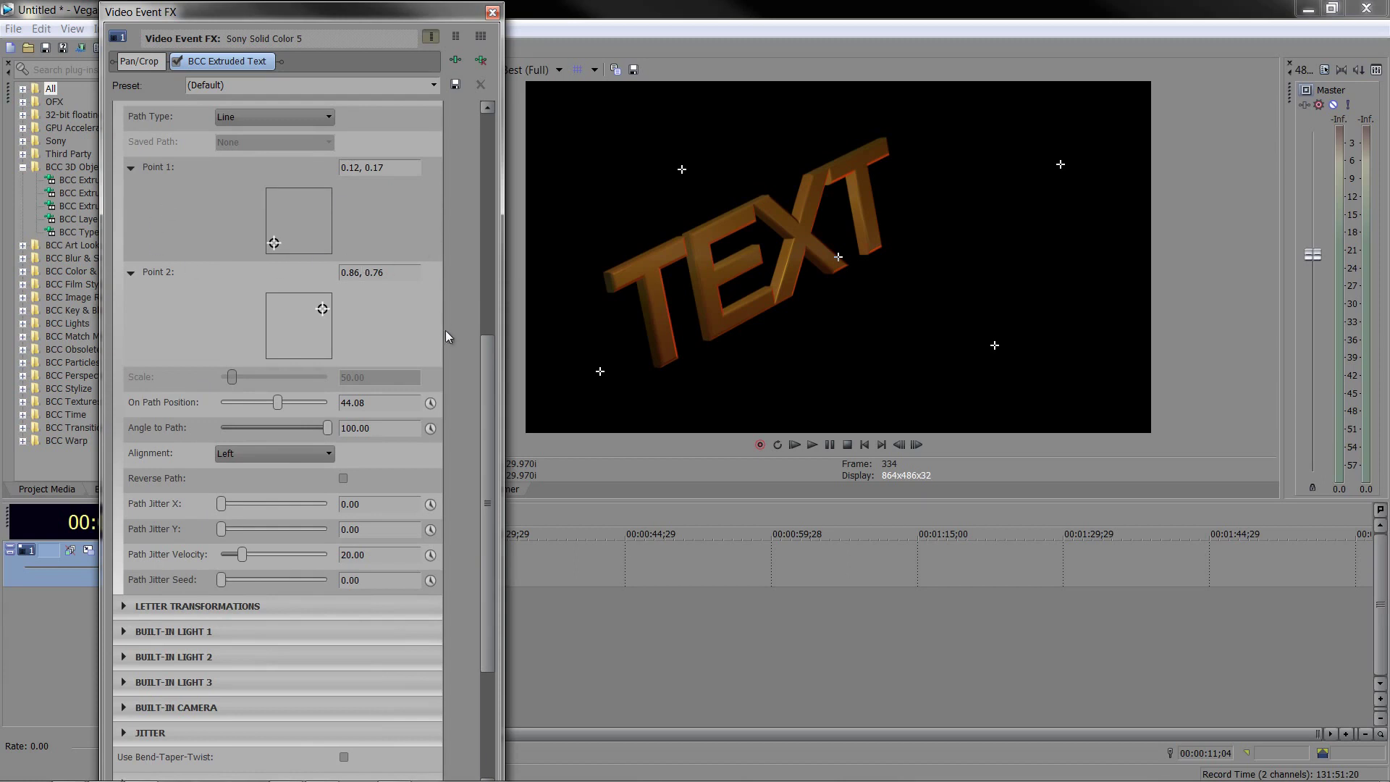
{"action": "left_click_drag", "start_coordinate": [487, 367], "coordinate": [490, 272]}
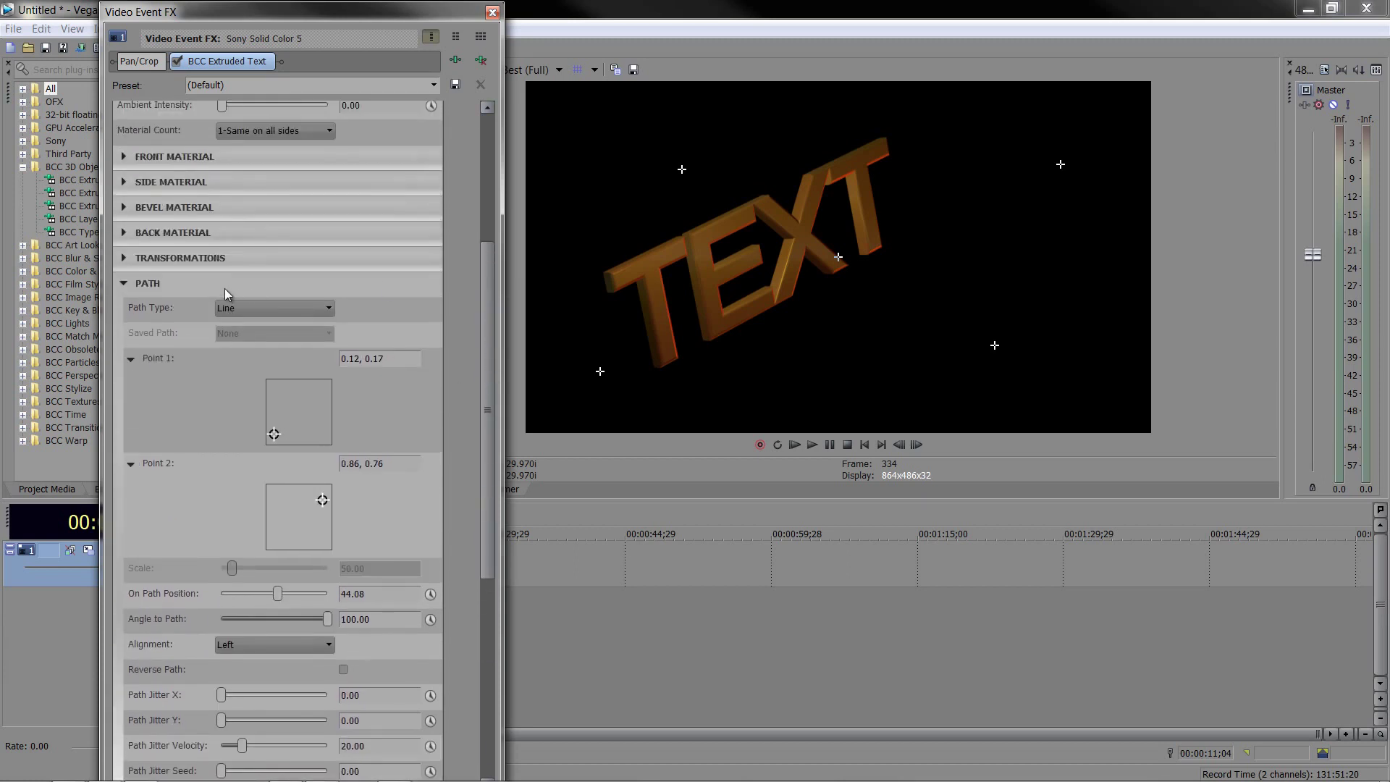
{"action": "left_click", "coordinate": [125, 283]}
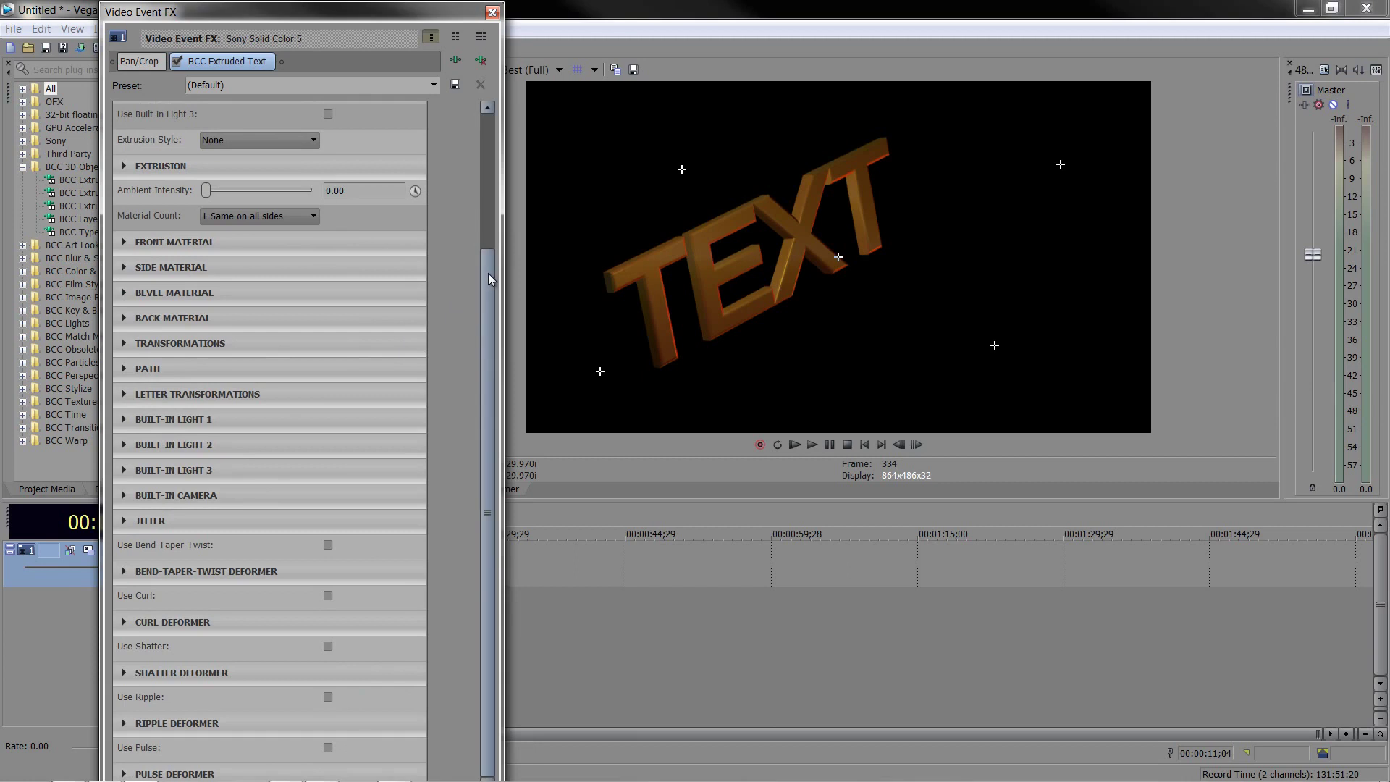
Step: Enable the Curl deformer on the text with direction Left/Right +Y and Angle 1 at 14.69
{"action": "left_click_drag", "start_coordinate": [489, 279], "coordinate": [490, 279]}
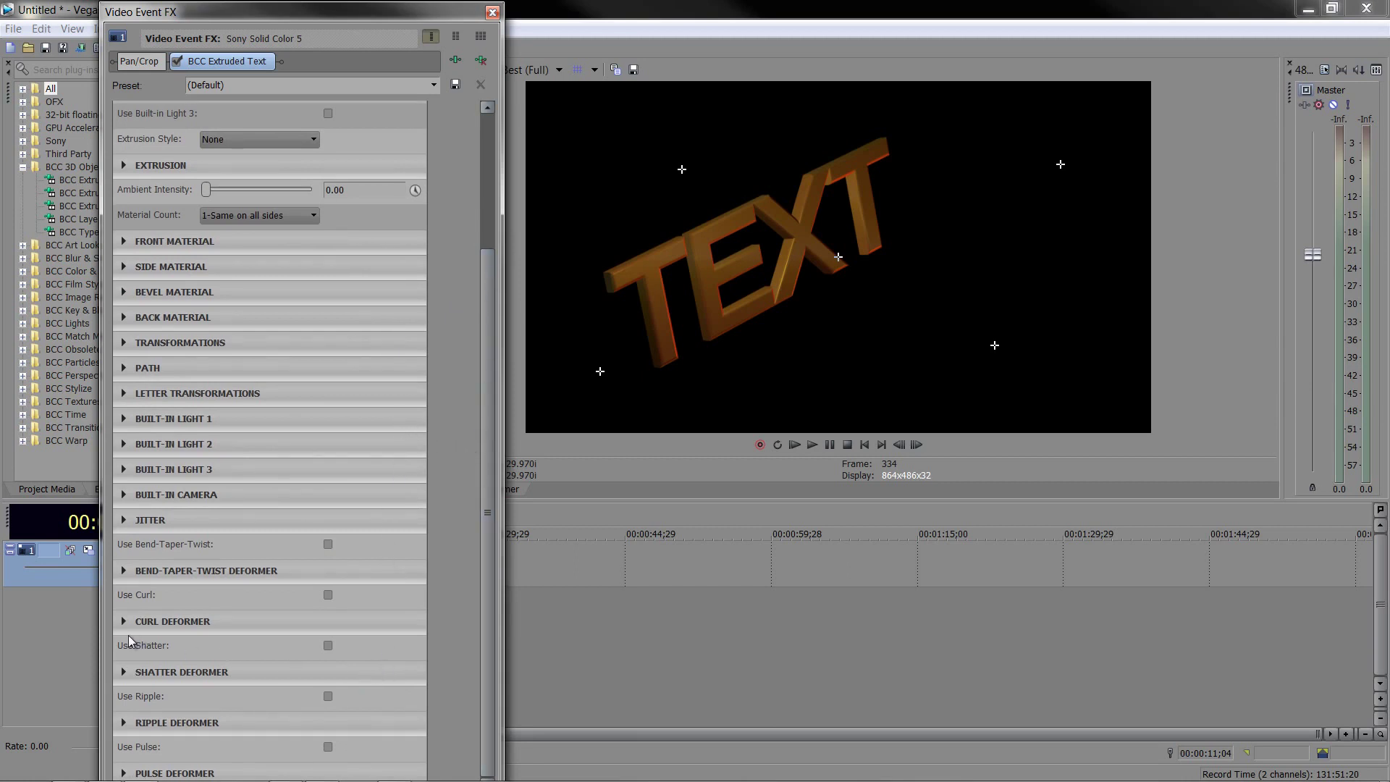
{"action": "left_click", "coordinate": [329, 597]}
{"action": "left_click", "coordinate": [123, 621]}
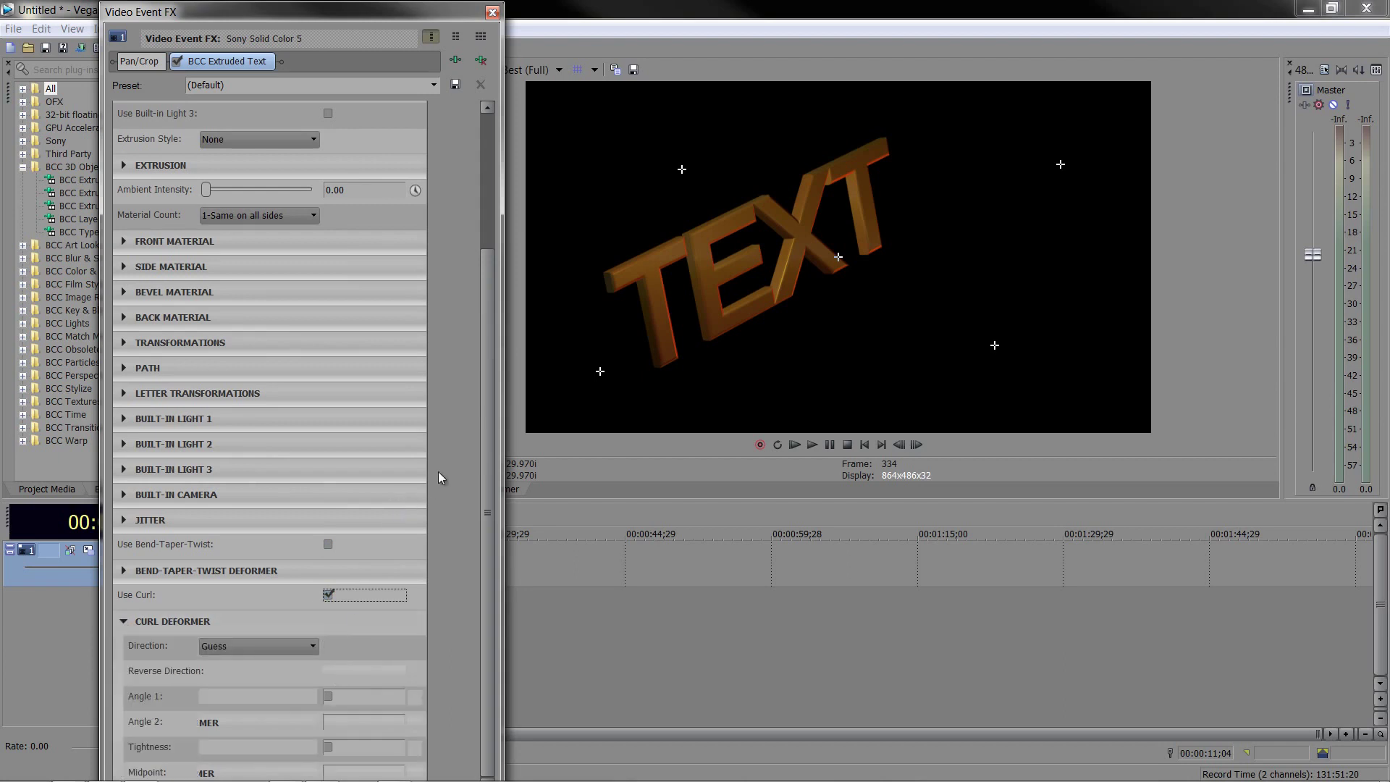
{"action": "left_click_drag", "start_coordinate": [484, 454], "coordinate": [485, 530]}
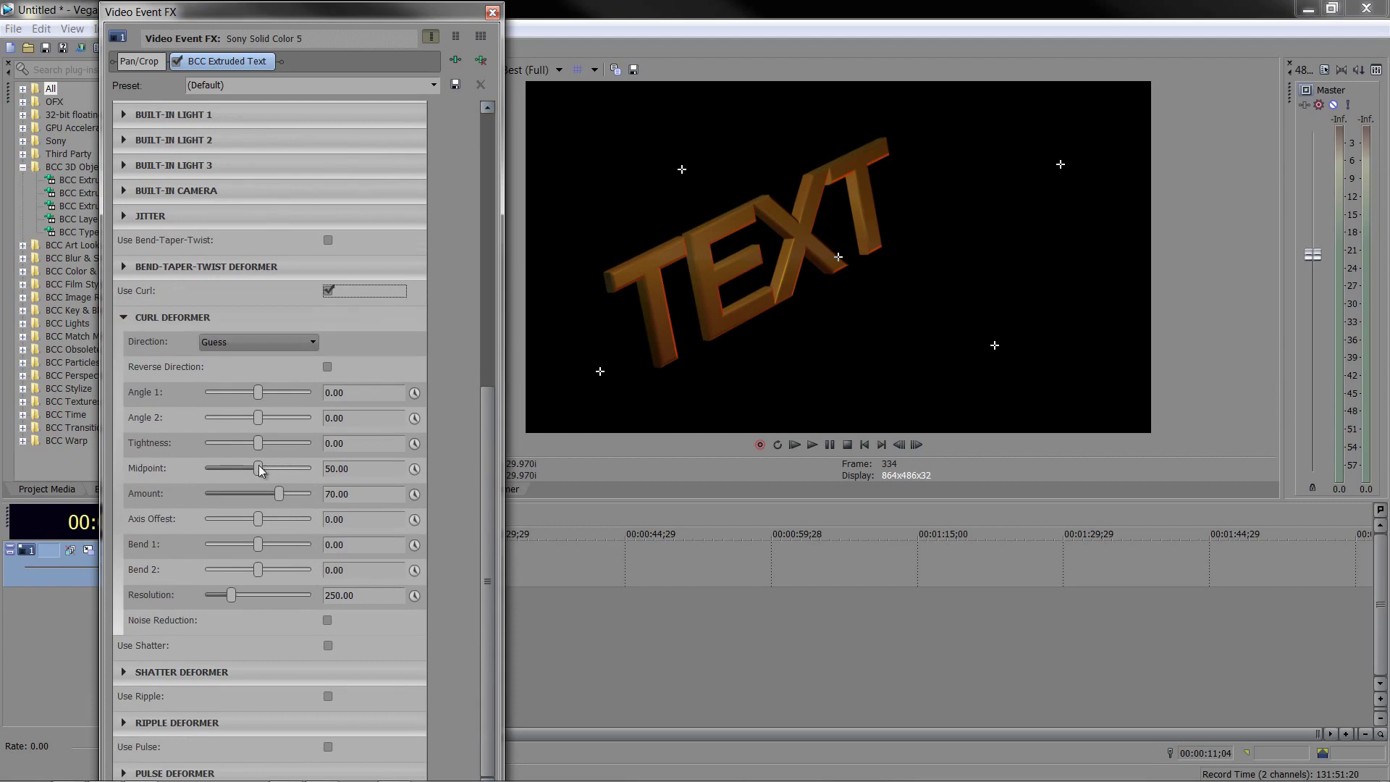
{"action": "left_click", "coordinate": [257, 341]}
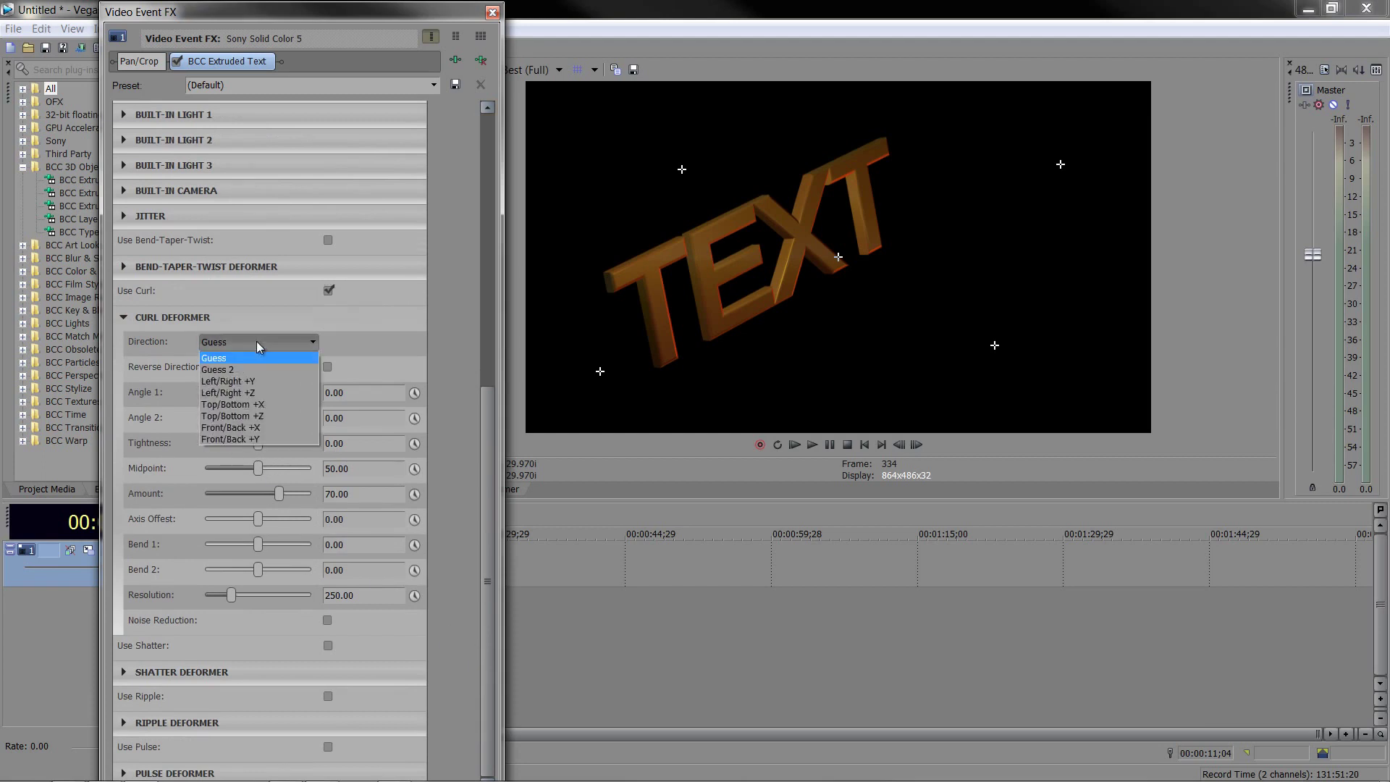
{"action": "left_click", "coordinate": [255, 381]}
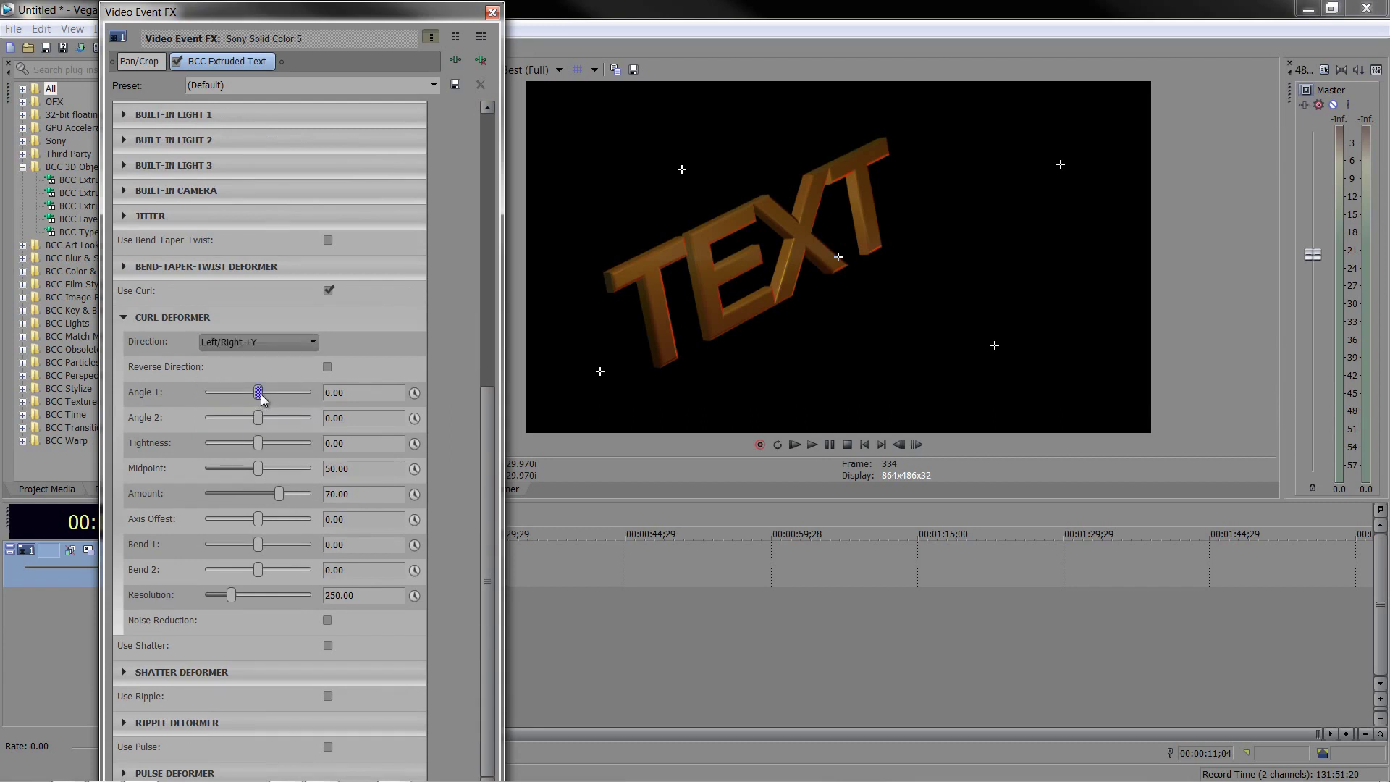
{"action": "mouse_move", "coordinate": [261, 394]}
{"action": "left_mouse_down"}
{"action": "mouse_move", "coordinate": [276, 397]}
{"action": "mouse_move", "coordinate": [263, 394]}
{"action": "left_mouse_up"}
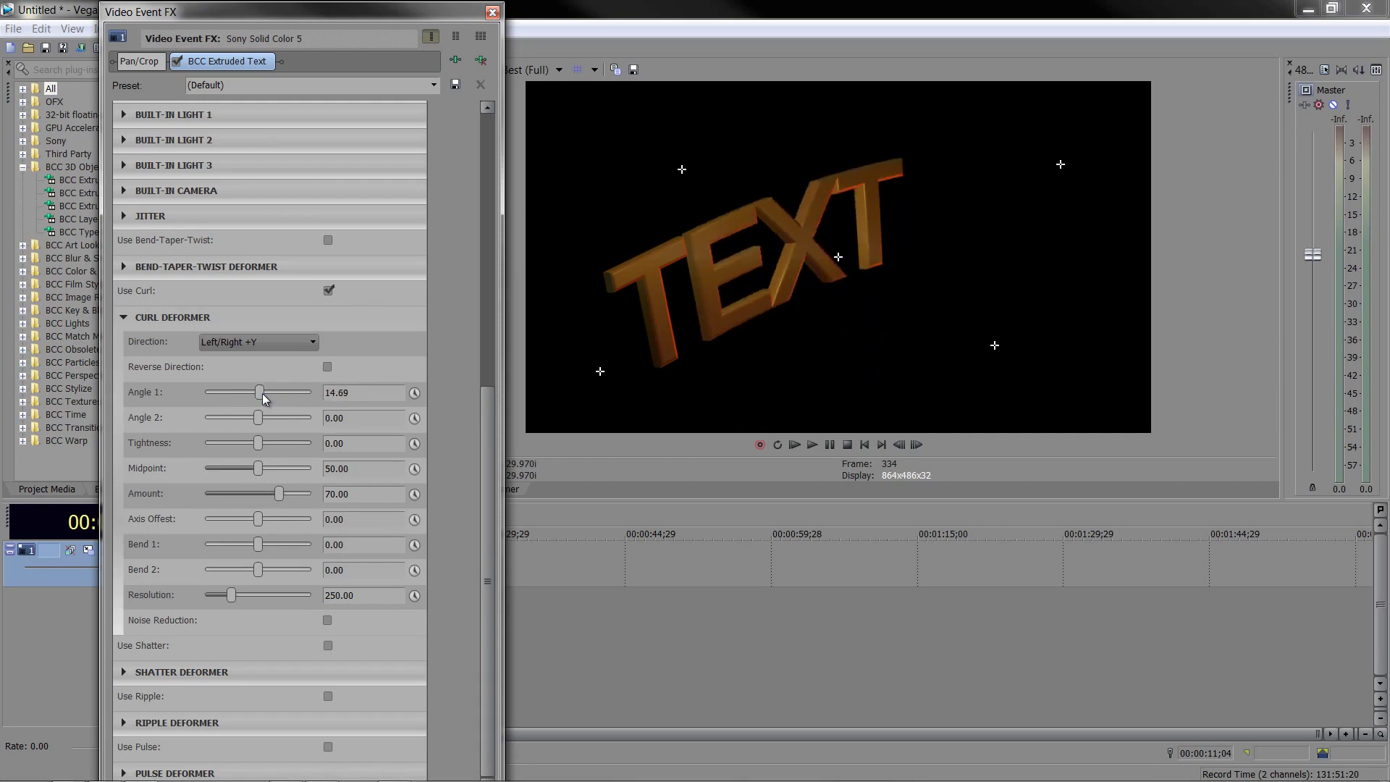
Step: Try the Front/Back +X curl direction on the text with Angle 1 at 53.88
{"action": "left_click", "coordinate": [308, 342]}
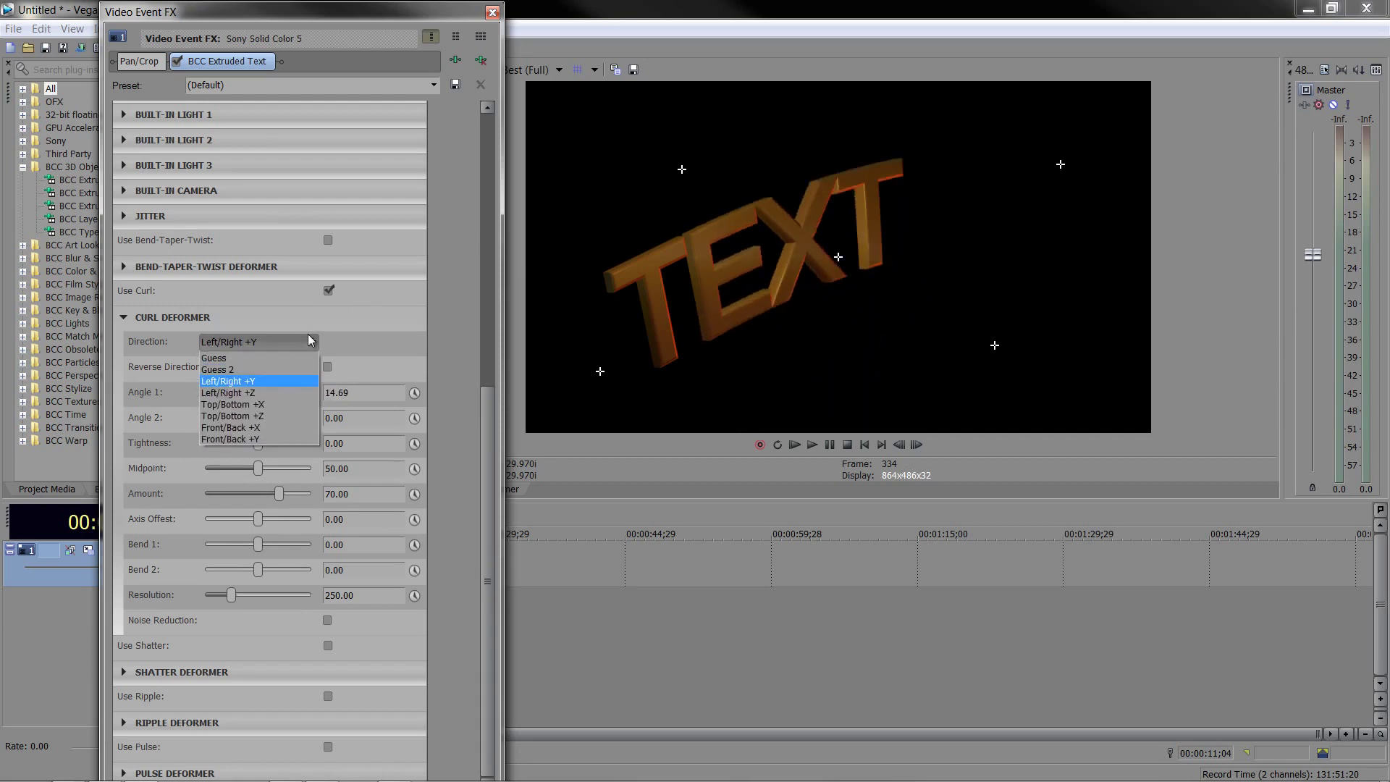
{"action": "left_click", "coordinate": [277, 431]}
{"action": "left_click_drag", "start_coordinate": [259, 395], "coordinate": [263, 403]}
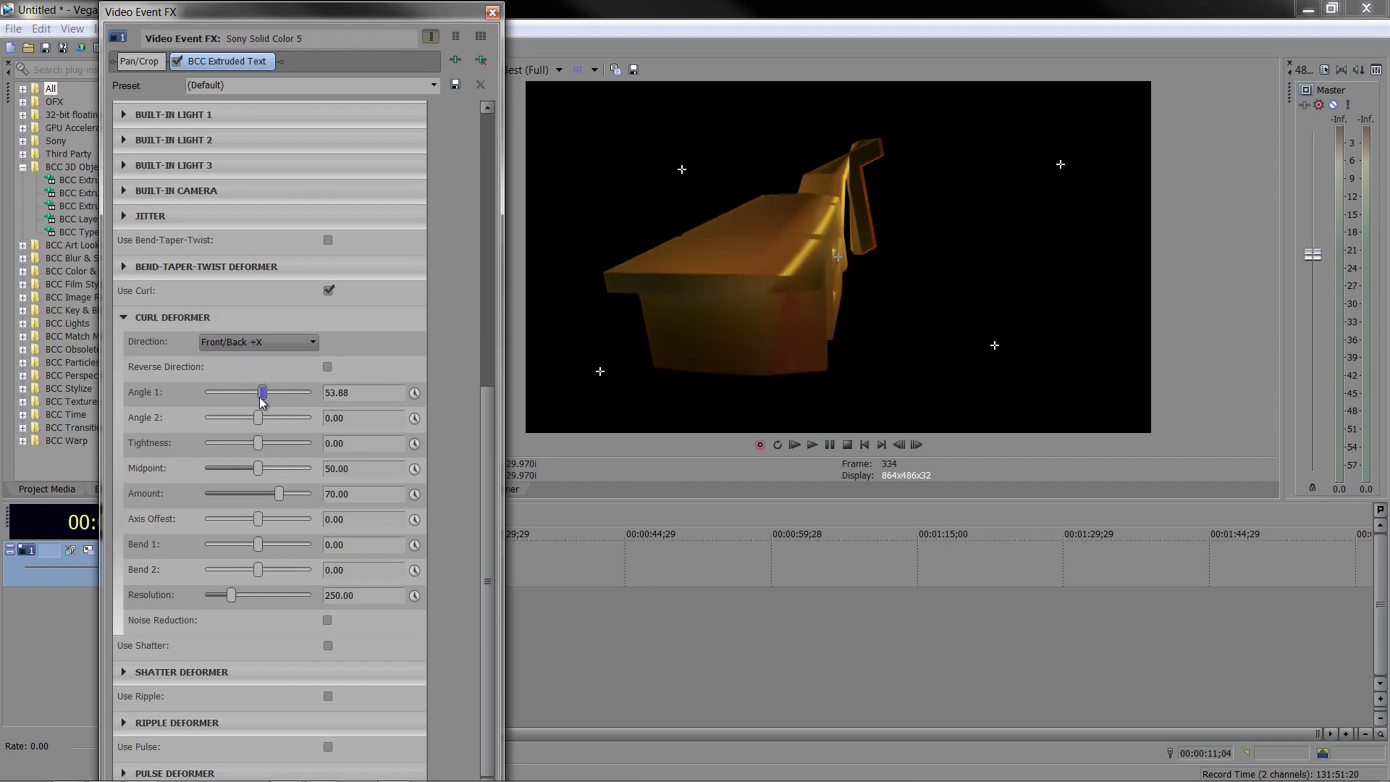
Step: Switch the curl direction to Top/Bottom +Z, try Angle 2 at -142.04, and reset Angle 2 to 0
{"action": "left_click", "coordinate": [289, 349]}
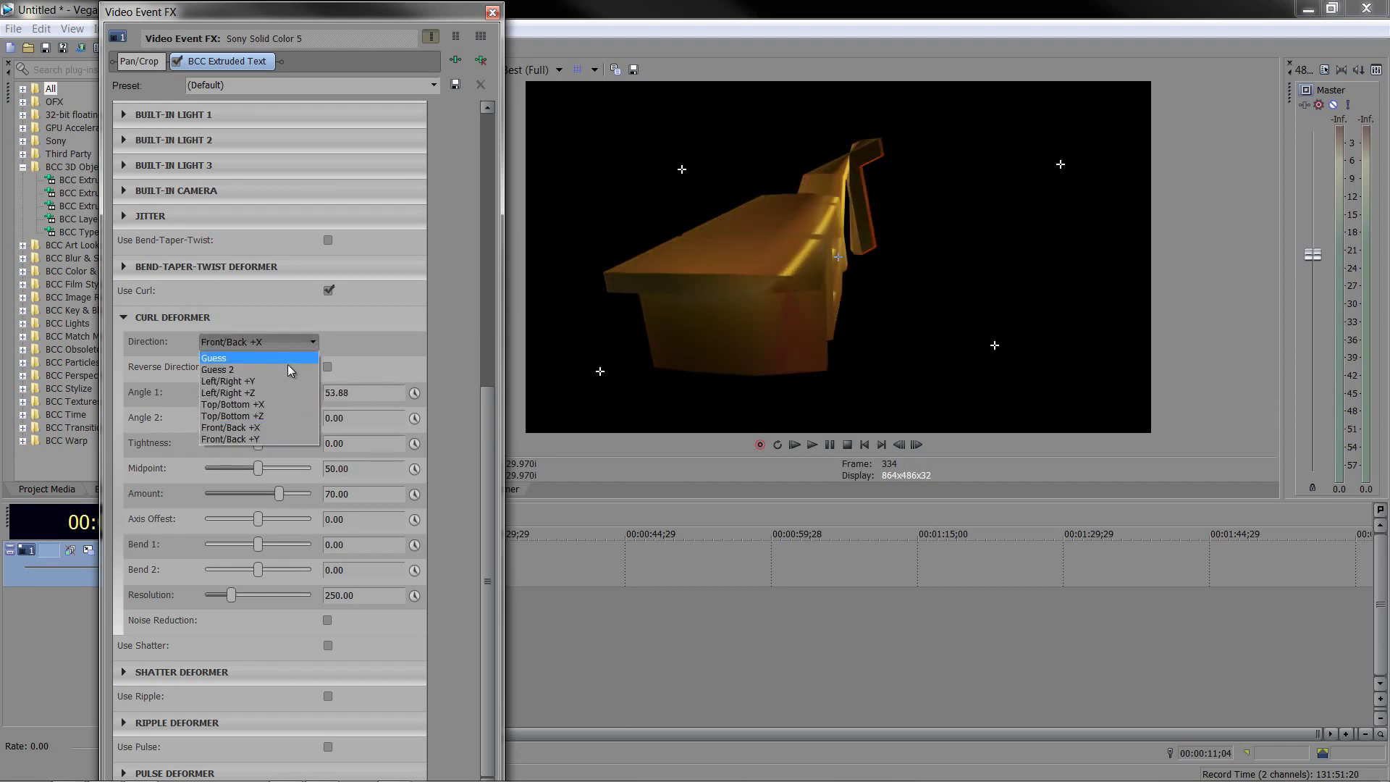
{"action": "left_click", "coordinate": [280, 418]}
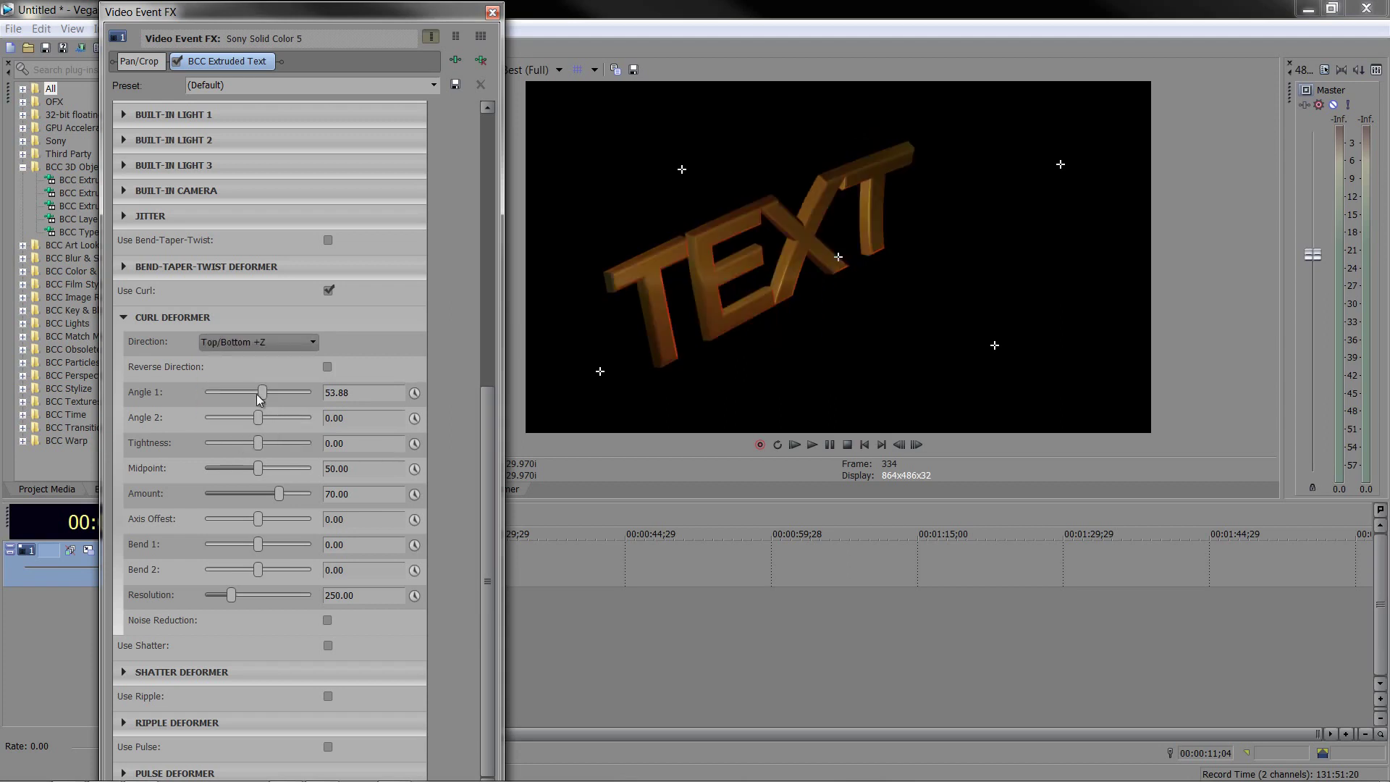
{"action": "mouse_move", "coordinate": [262, 393]}
{"action": "left_mouse_down"}
{"action": "mouse_move", "coordinate": [240, 403]}
{"action": "mouse_move", "coordinate": [262, 400]}
{"action": "left_mouse_up"}
{"action": "mouse_move", "coordinate": [258, 442]}
{"action": "left_mouse_down"}
{"action": "mouse_move", "coordinate": [207, 445]}
{"action": "mouse_move", "coordinate": [350, 451]}
{"action": "mouse_move", "coordinate": [286, 454]}
{"action": "mouse_move", "coordinate": [262, 418]}
{"action": "mouse_move", "coordinate": [279, 419]}
{"action": "mouse_move", "coordinate": [232, 420]}
{"action": "mouse_move", "coordinate": [268, 421]}
{"action": "mouse_move", "coordinate": [242, 429]}
{"action": "mouse_move", "coordinate": [265, 429]}
{"action": "mouse_move", "coordinate": [253, 430]}
{"action": "left_mouse_up"}
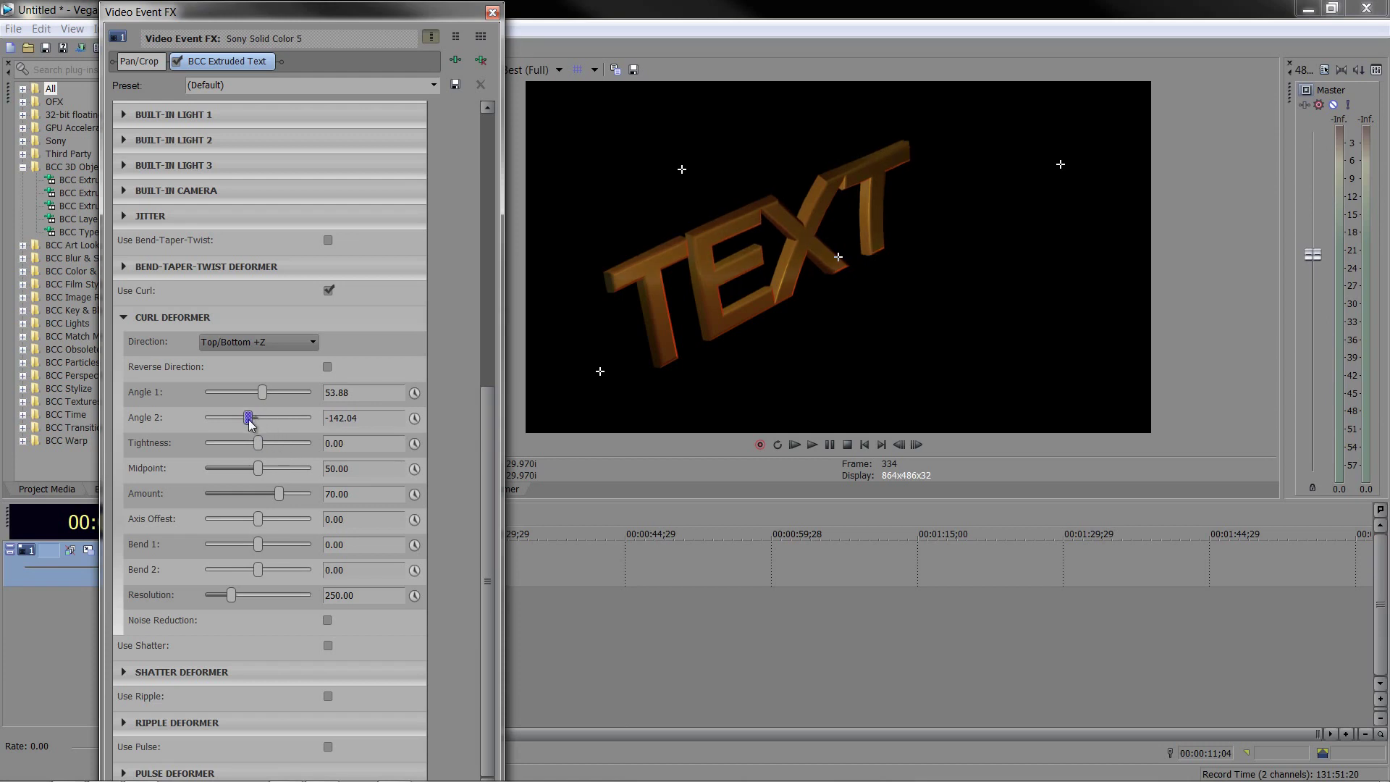
{"action": "left_click_drag", "start_coordinate": [248, 418], "coordinate": [256, 419]}
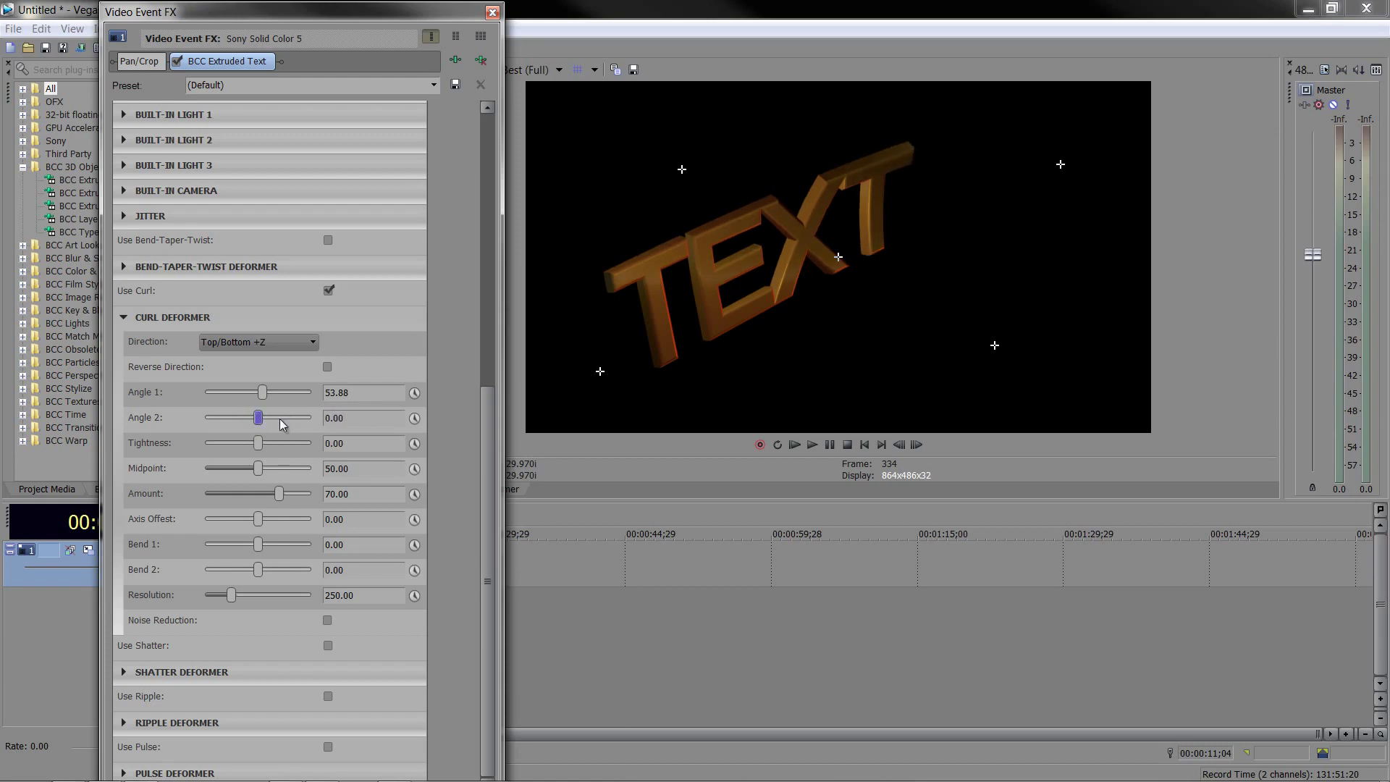
Step: Disable the Curl deformer and collapse its settings
{"action": "left_click", "coordinate": [329, 290]}
{"action": "left_click", "coordinate": [328, 292]}
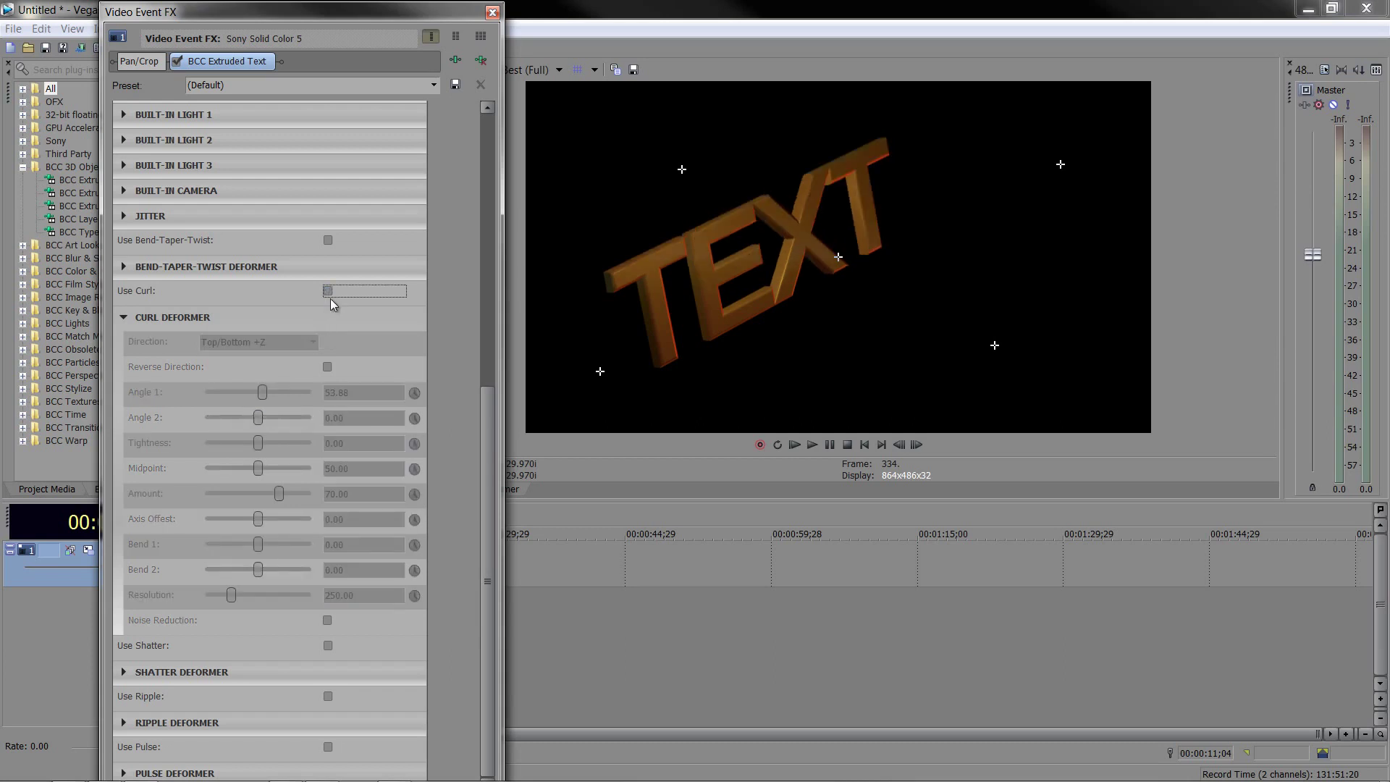
{"action": "left_click", "coordinate": [123, 317]}
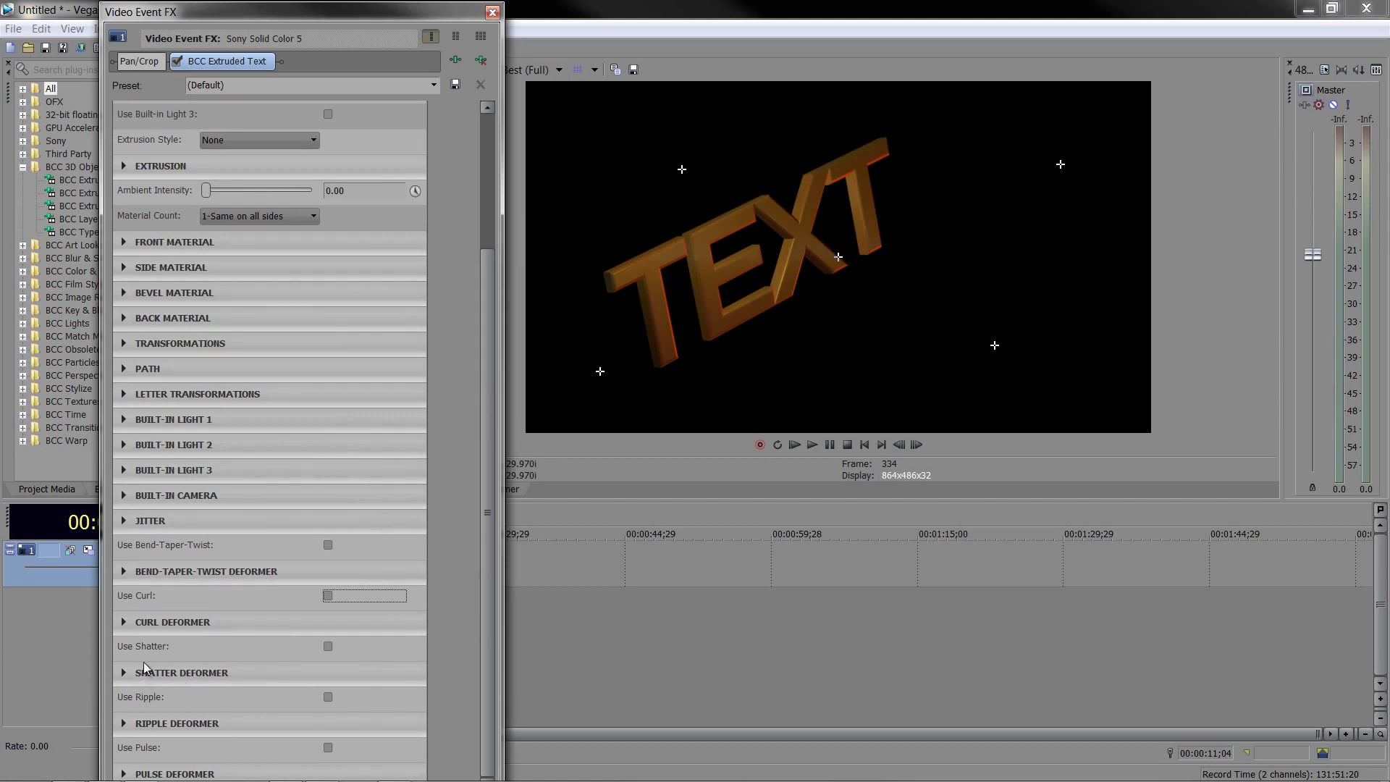
Step: Enable the Shatter deformer on the text and expand its settings to show all parameters
{"action": "left_click", "coordinate": [328, 647]}
{"action": "left_click", "coordinate": [123, 673]}
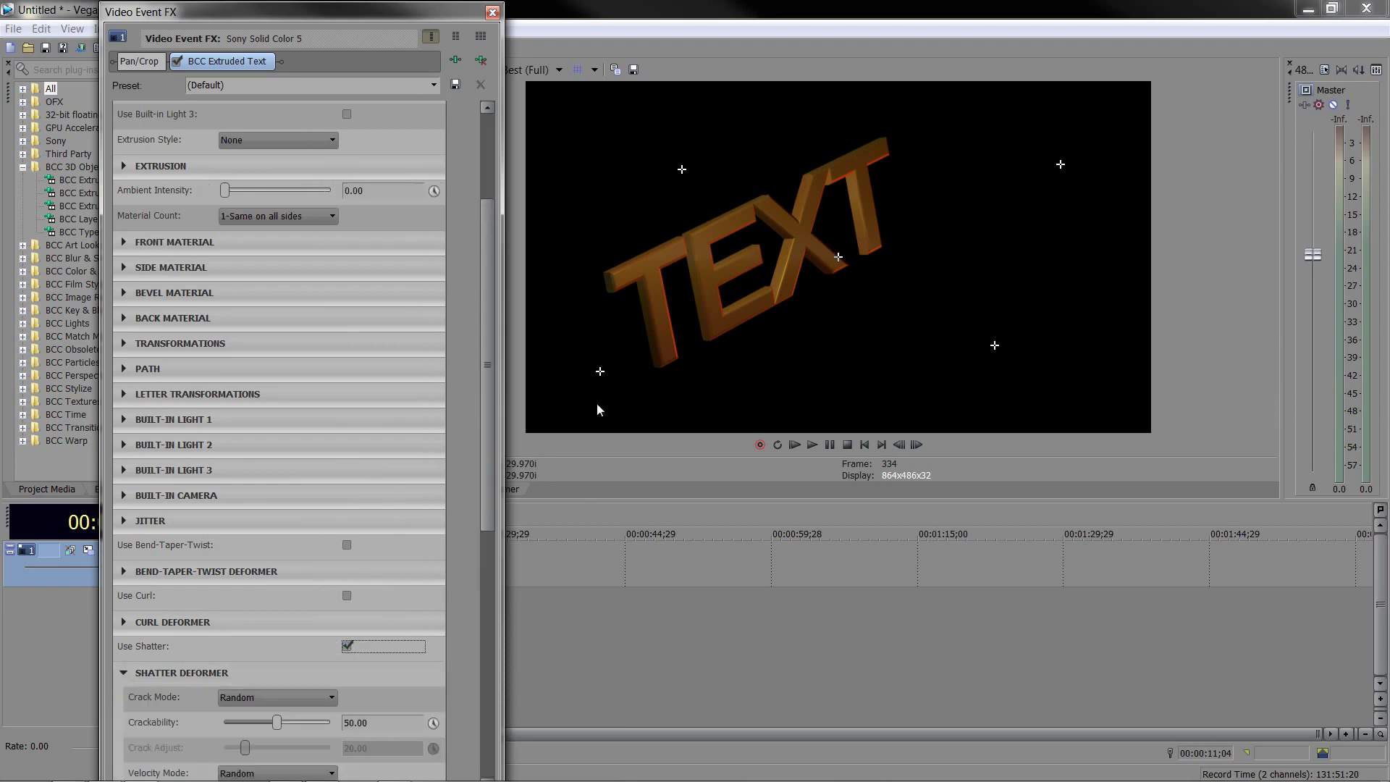
{"action": "left_click_drag", "start_coordinate": [490, 427], "coordinate": [475, 718]}
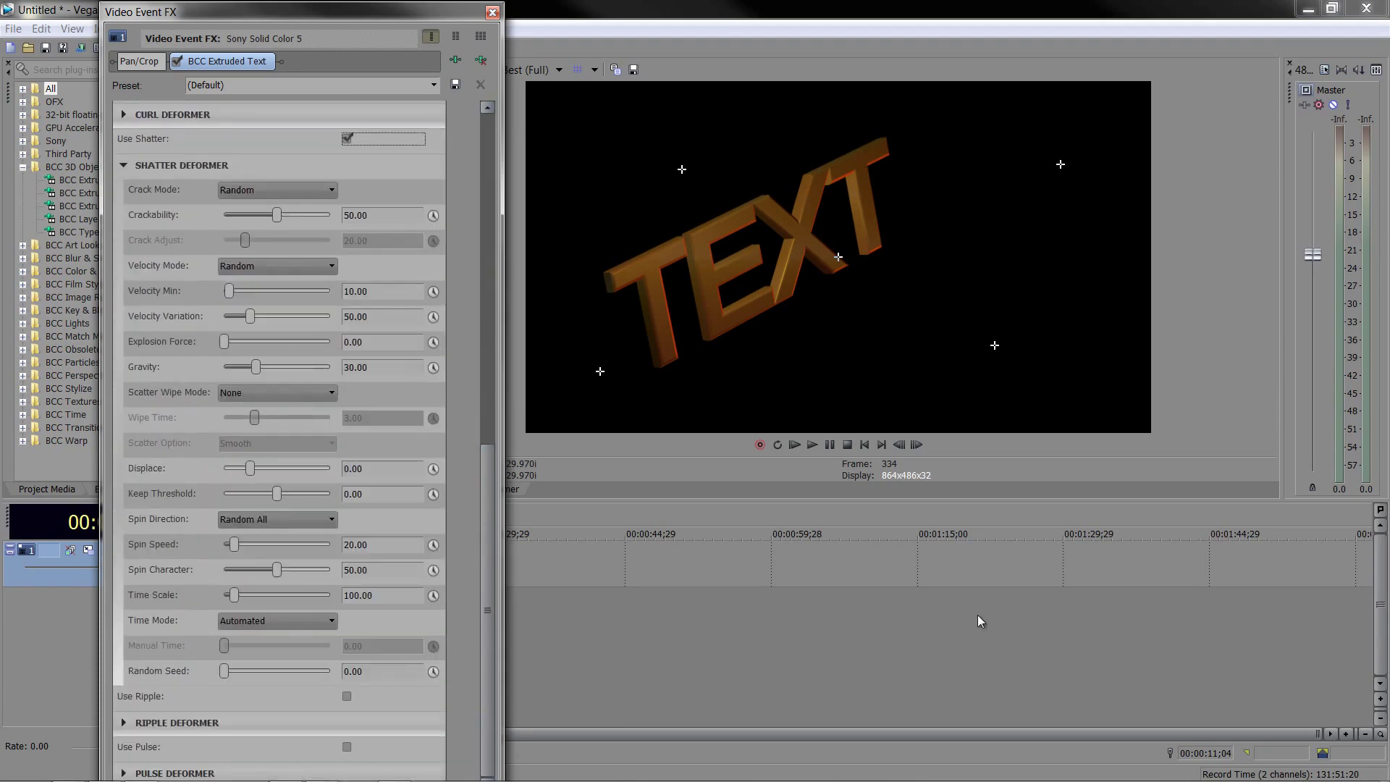
Step: Move the effect settings window clear of the video preview and play back the shatter animation
{"action": "left_click_drag", "start_coordinate": [454, 17], "coordinate": [370, 6]}
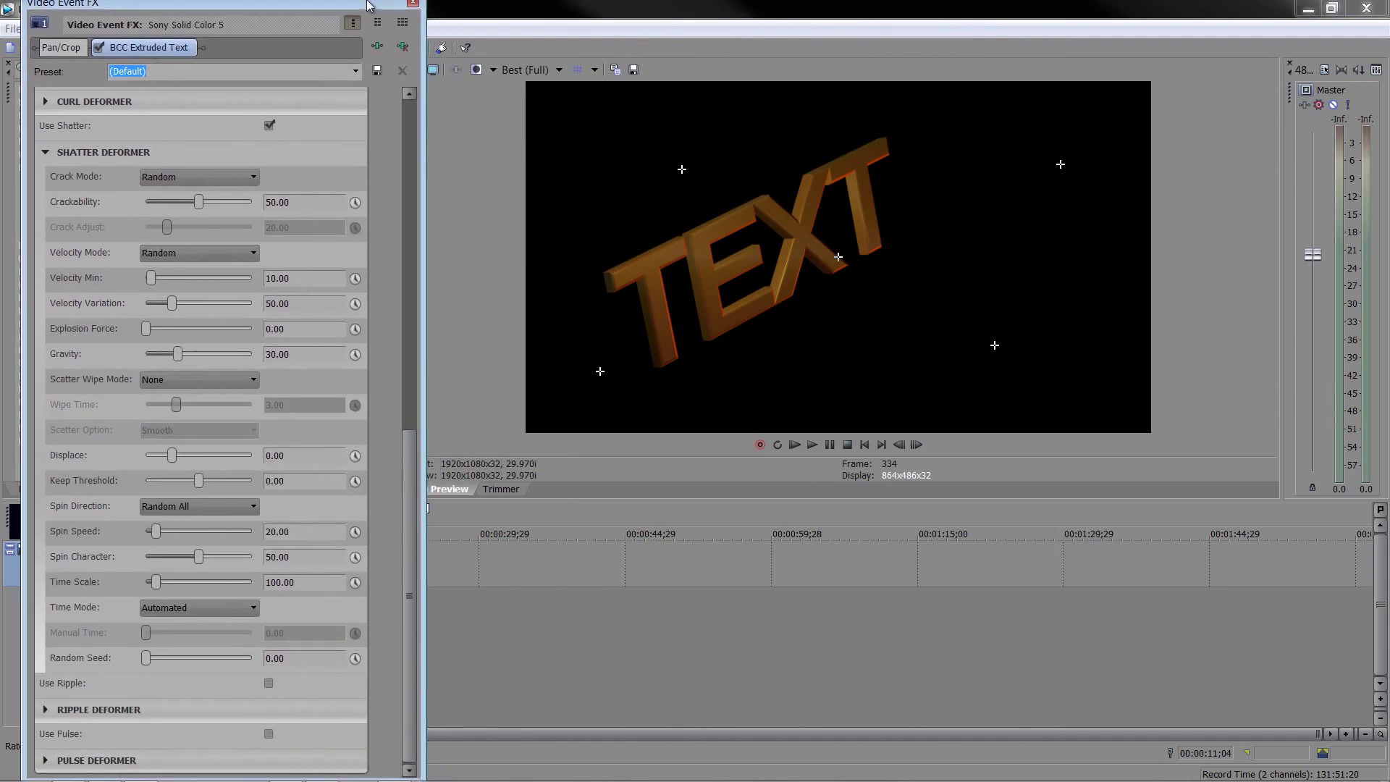
{"action": "left_click", "coordinate": [812, 444]}
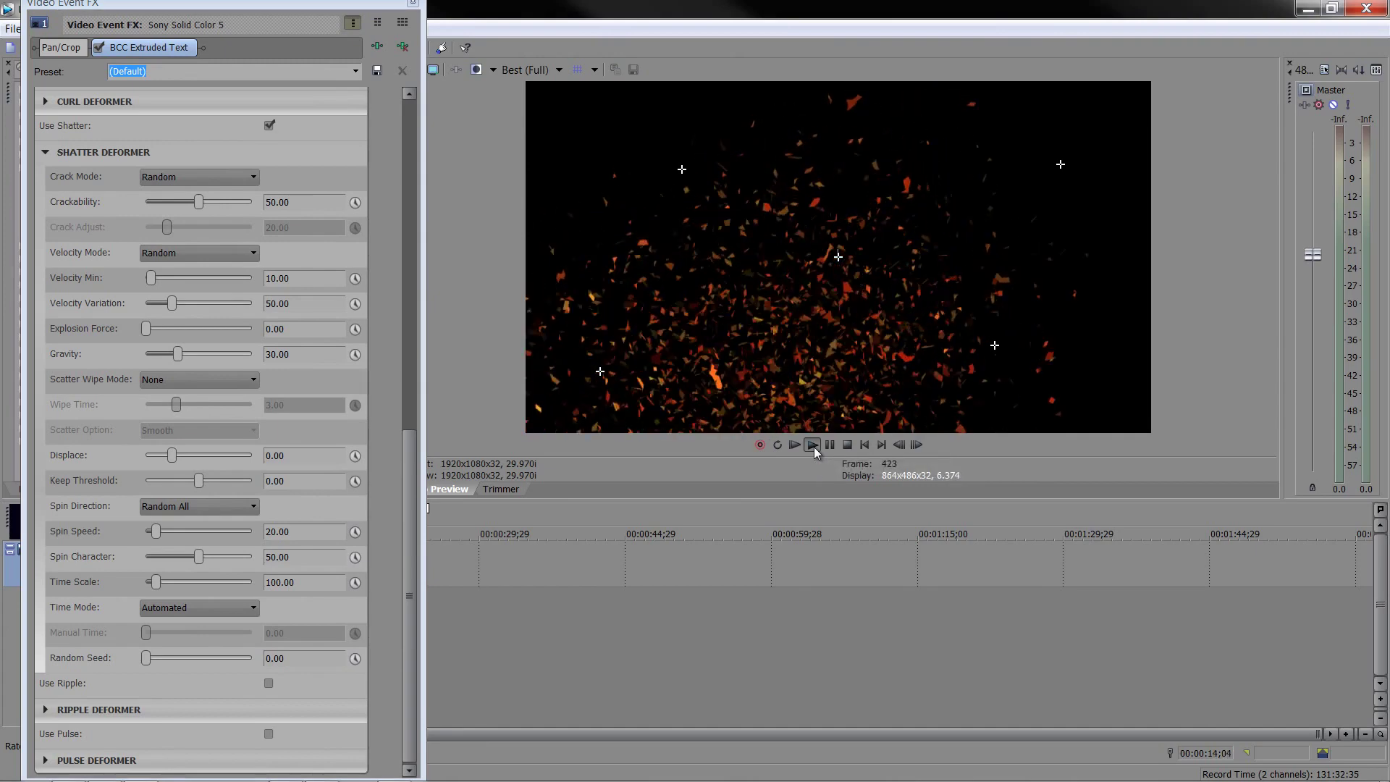
{"action": "key", "text": "space"}
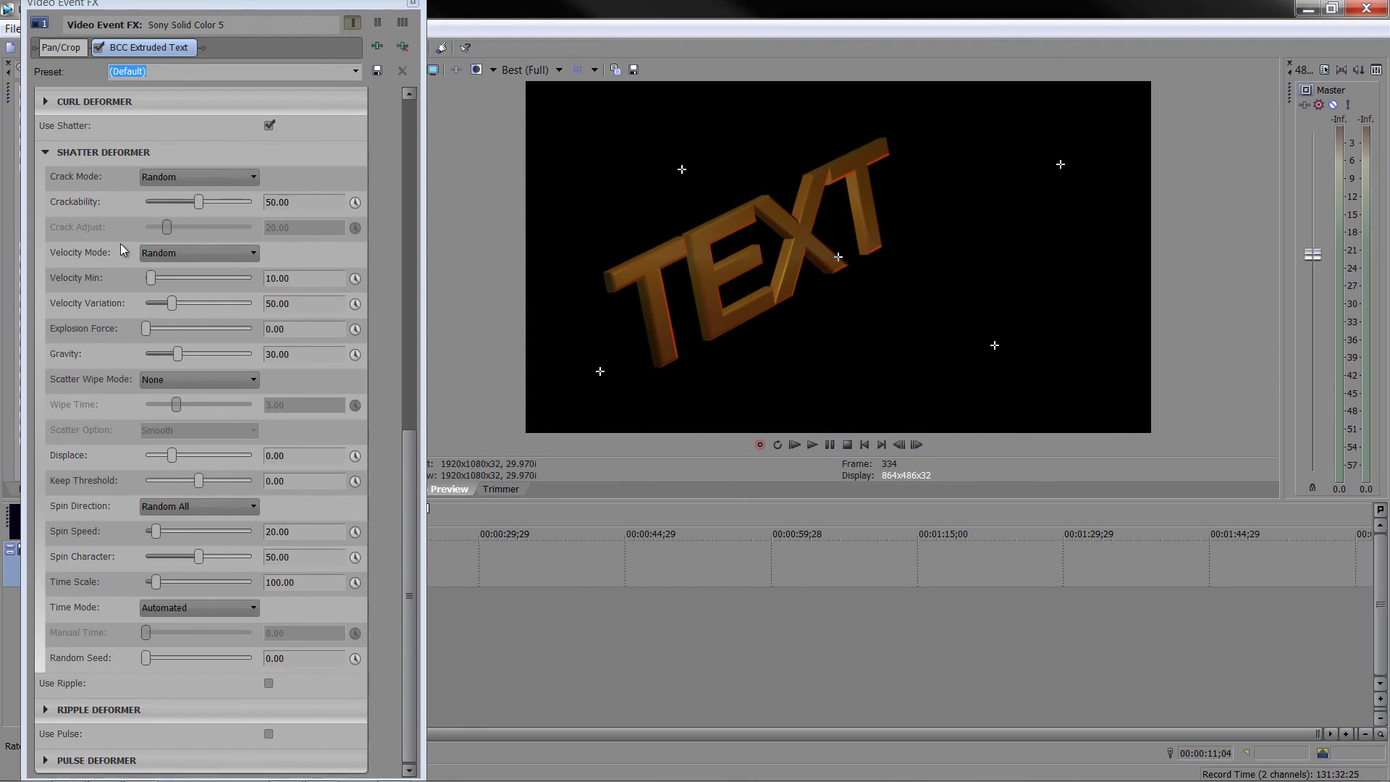
Step: Check the available crack modes, keep Random, set Crackability to 2.72 and preview the shatter animation
{"action": "left_click", "coordinate": [179, 173]}
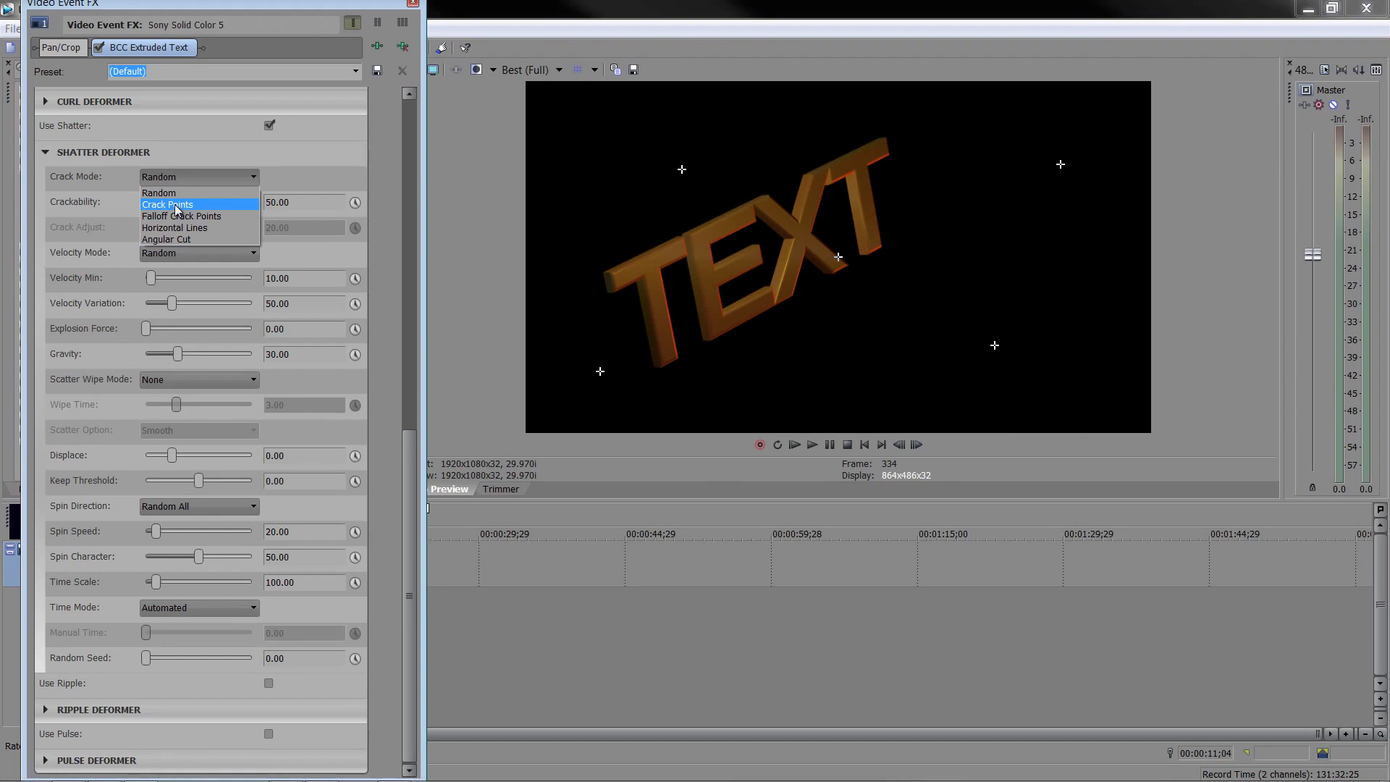
{"action": "left_click", "coordinate": [114, 211]}
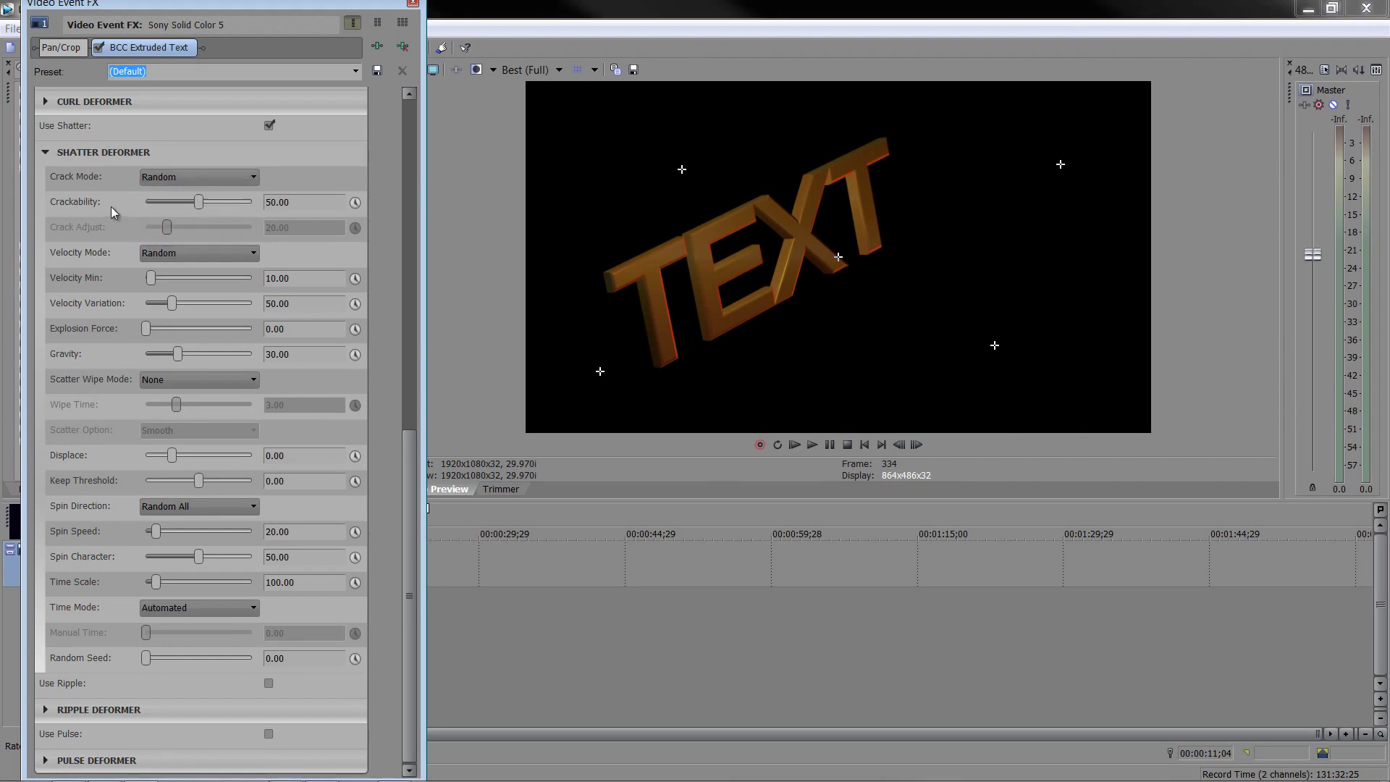
{"action": "left_click_drag", "start_coordinate": [194, 206], "coordinate": [147, 211]}
{"action": "left_click", "coordinate": [145, 206]}
{"action": "left_click", "coordinate": [815, 447]}
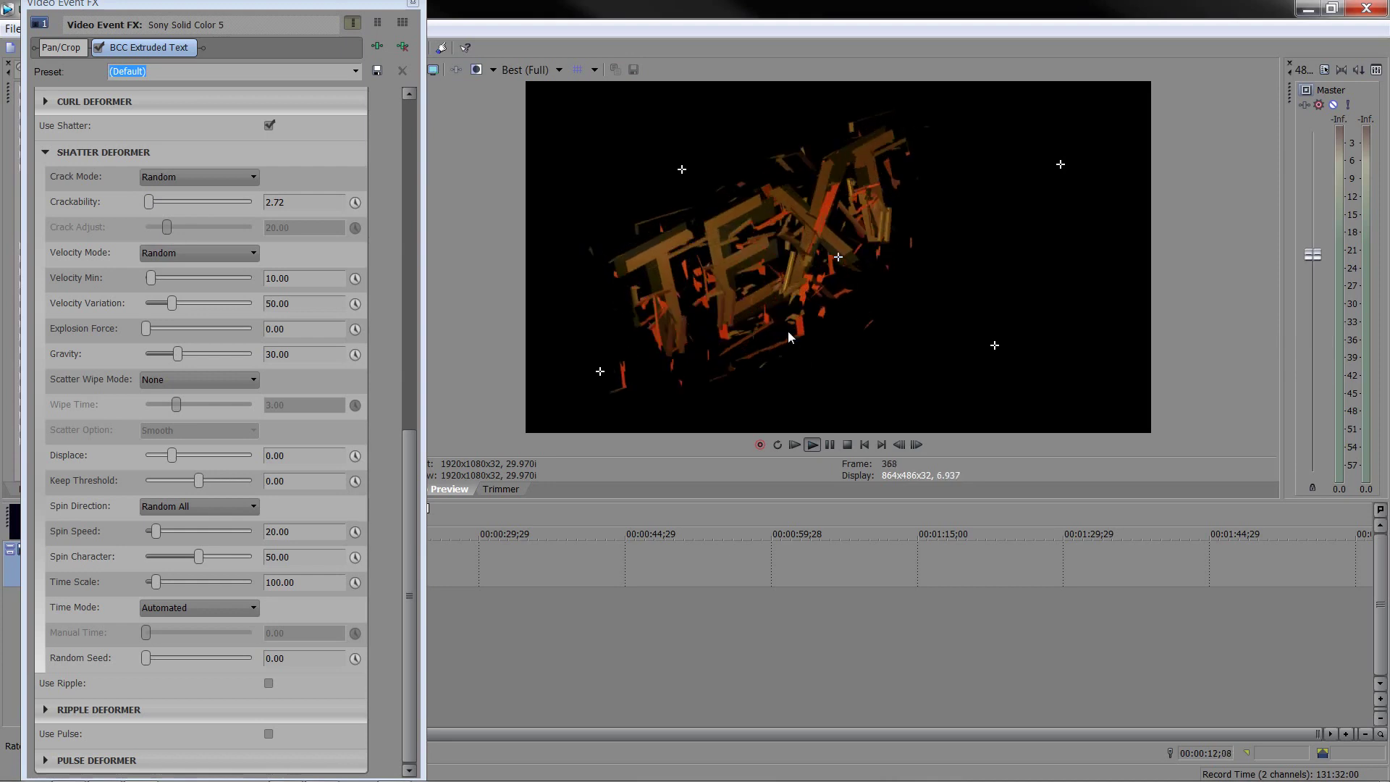
{"action": "left_click", "coordinate": [845, 448]}
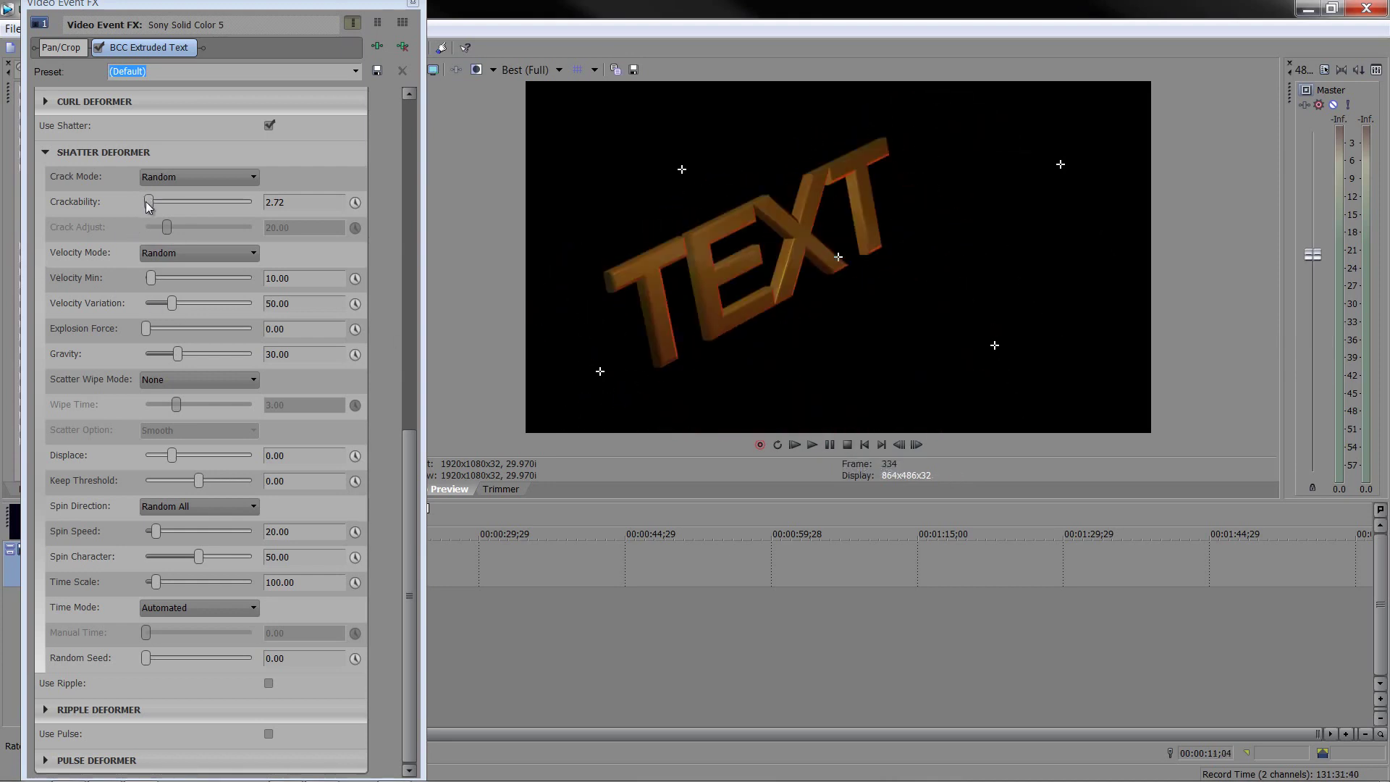
Step: Set the Shatter deformer's Crackability to 0 and preview the animation
{"action": "left_click_drag", "start_coordinate": [148, 203], "coordinate": [142, 210]}
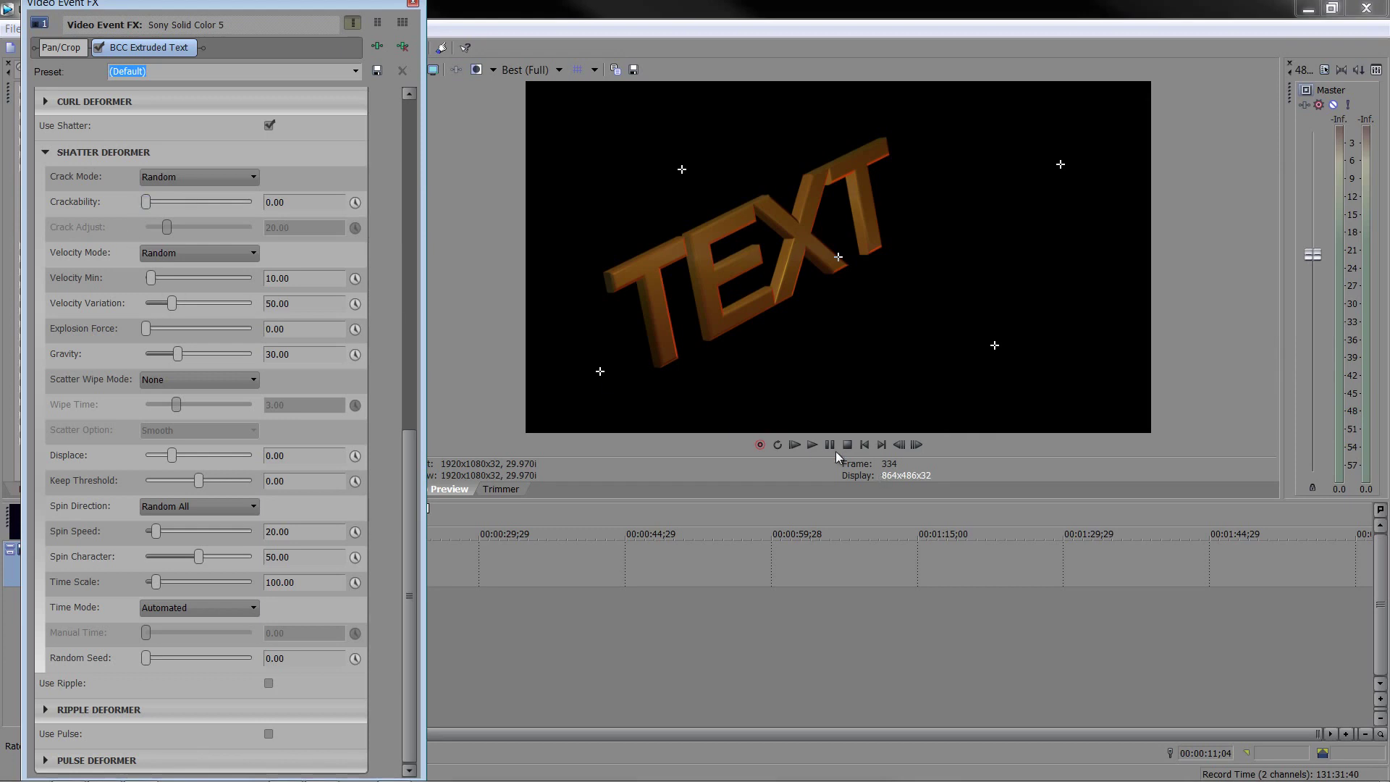
{"action": "left_click", "coordinate": [811, 447]}
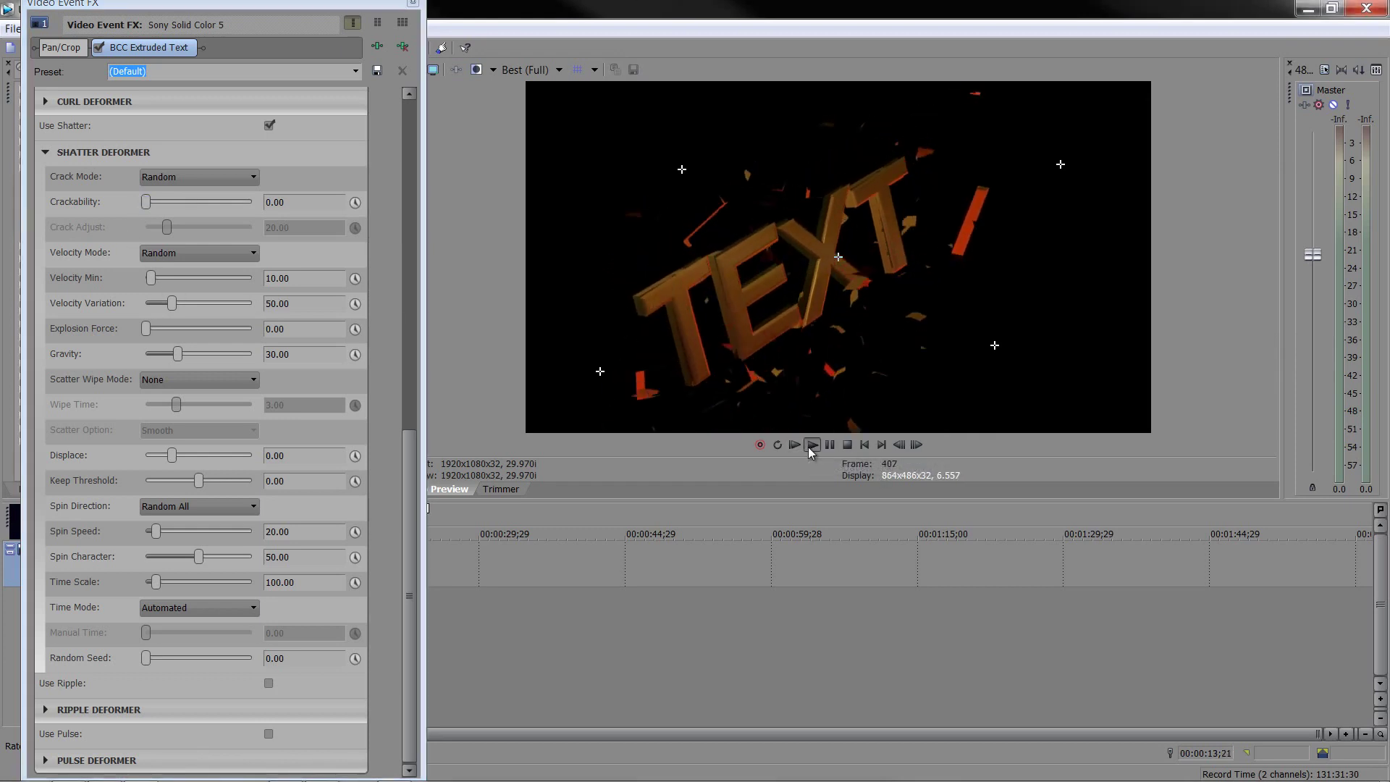
{"action": "left_click", "coordinate": [847, 445]}
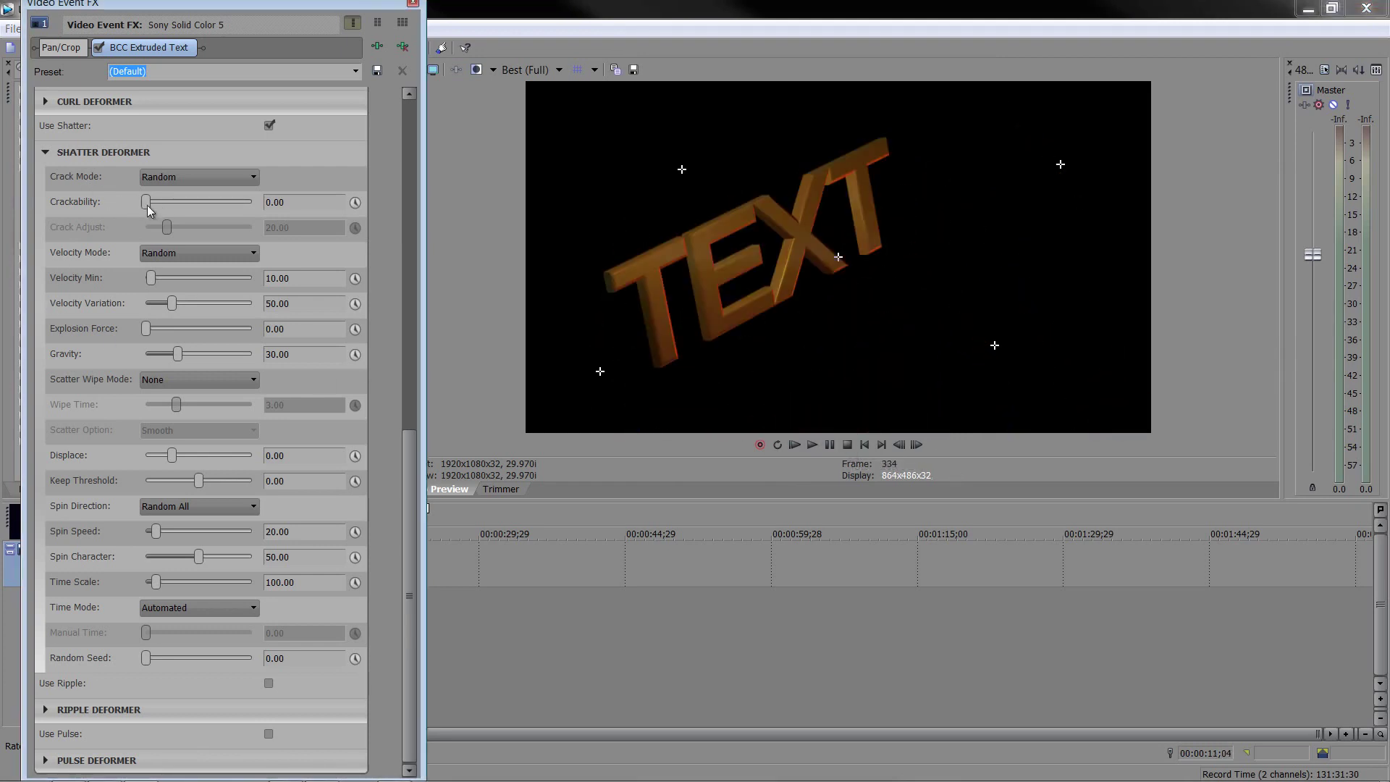
Step: Set the Shatter Crackability to 50 and Gravity to 0, keep the Random velocity mode, and preview the shatter animation
{"action": "left_click_drag", "start_coordinate": [147, 202], "coordinate": [199, 202]}
{"action": "left_click", "coordinate": [214, 254]}
{"action": "left_click", "coordinate": [213, 249]}
{"action": "mouse_move", "coordinate": [145, 353]}
{"action": "left_mouse_down"}
{"action": "mouse_move", "coordinate": [263, 362]}
{"action": "mouse_move", "coordinate": [129, 357]}
{"action": "left_mouse_up"}
{"action": "left_click", "coordinate": [812, 444]}
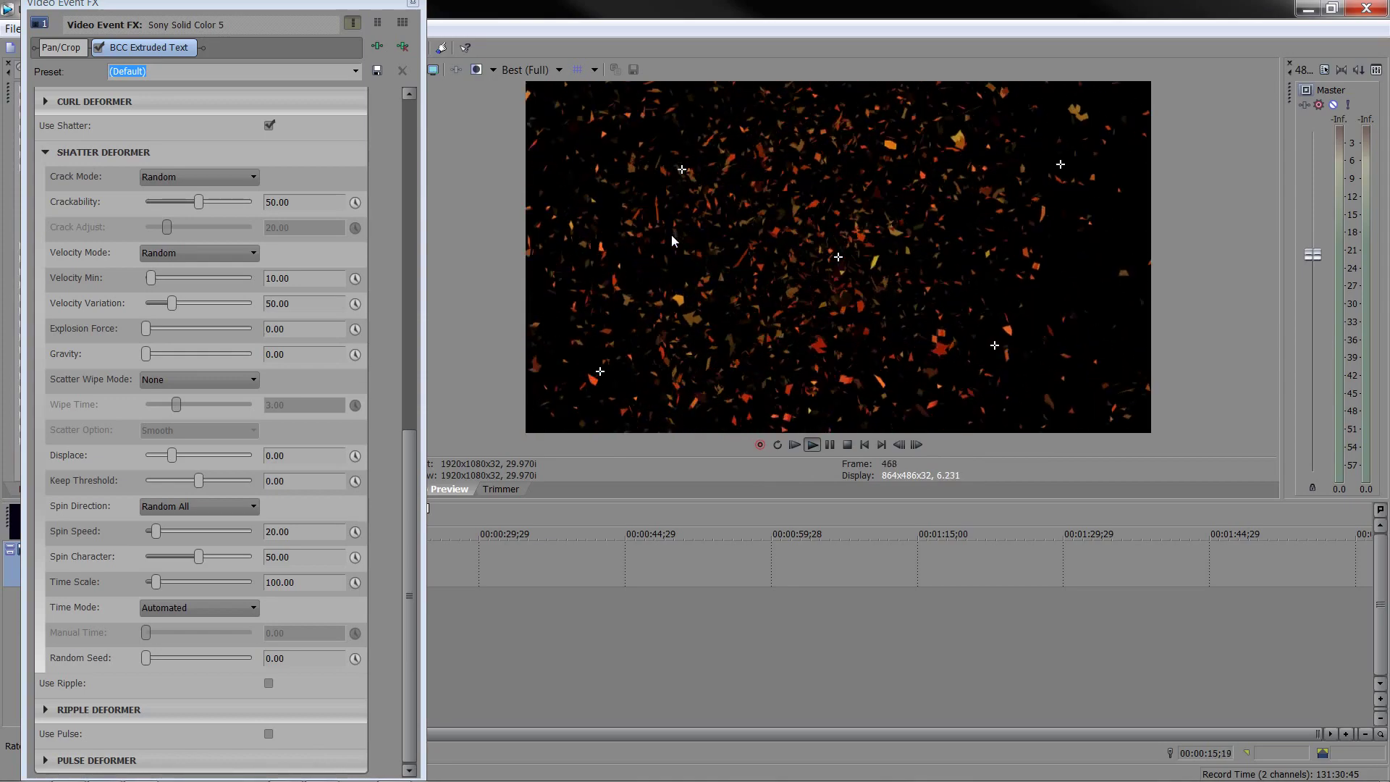
{"action": "left_click", "coordinate": [847, 445]}
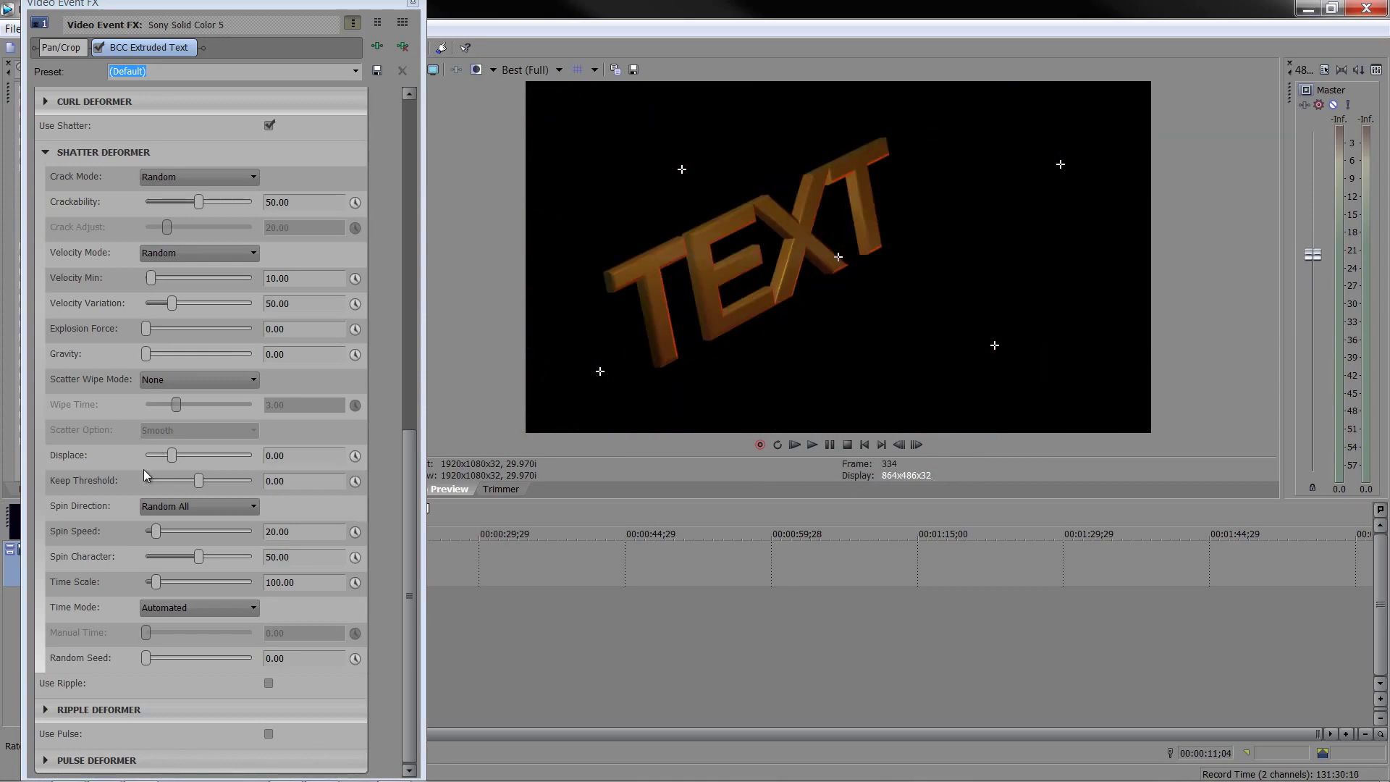
Step: Preview the shatter animation with Gravity at 61.22, and set Gravity back to 30 after stopping playback
{"action": "left_click_drag", "start_coordinate": [146, 354], "coordinate": [213, 357]}
{"action": "left_click", "coordinate": [818, 444]}
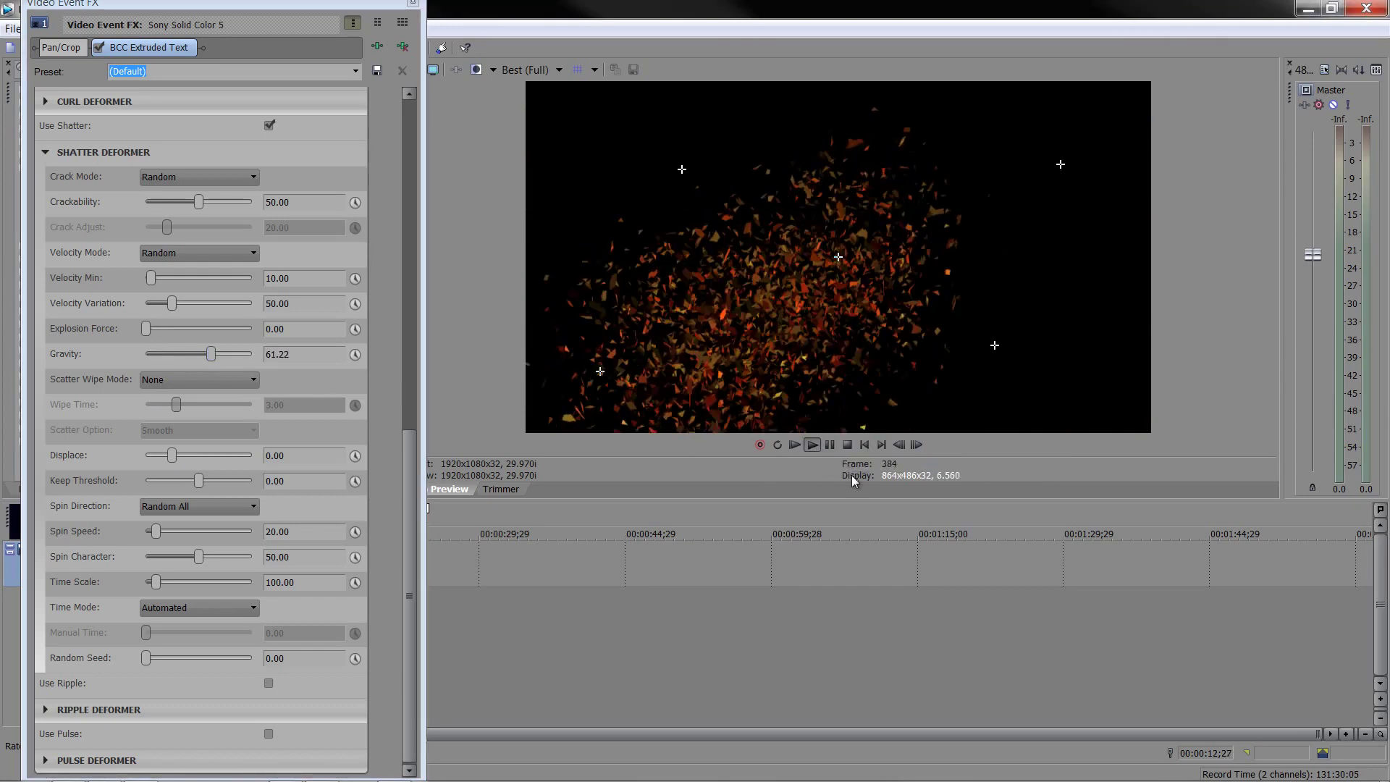
{"action": "left_click", "coordinate": [847, 445]}
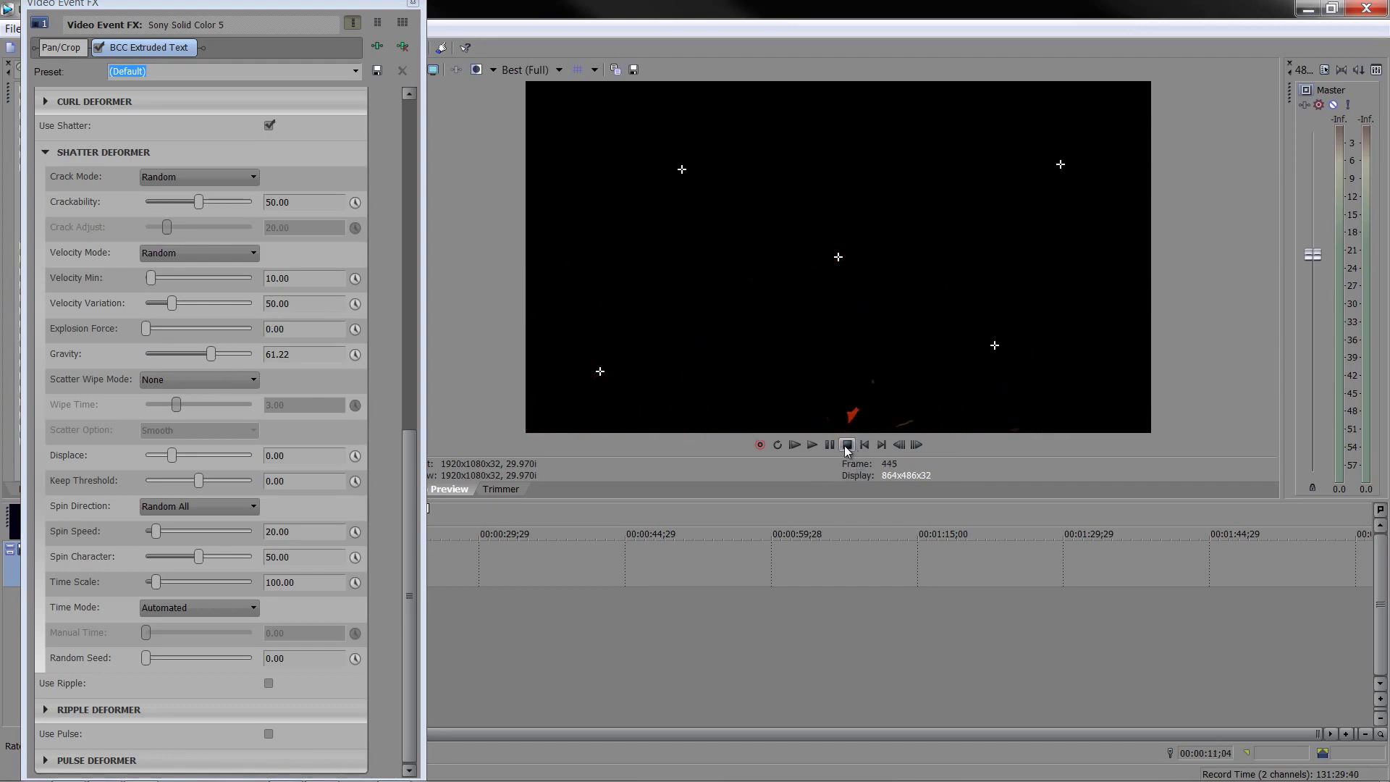
{"action": "left_click_drag", "start_coordinate": [211, 354], "coordinate": [175, 355]}
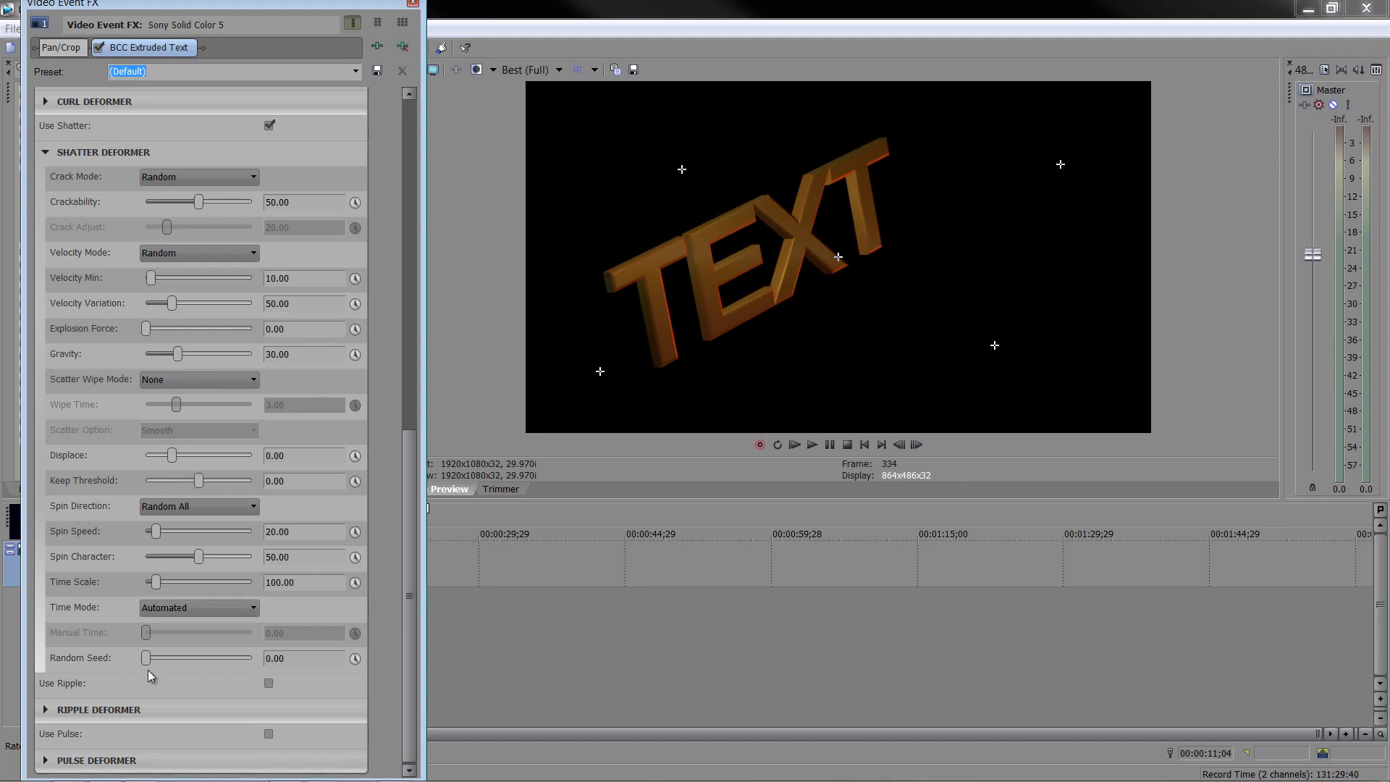
Step: Collapse the Shatter deformer settings and disable the deformer
{"action": "left_click", "coordinate": [45, 152]}
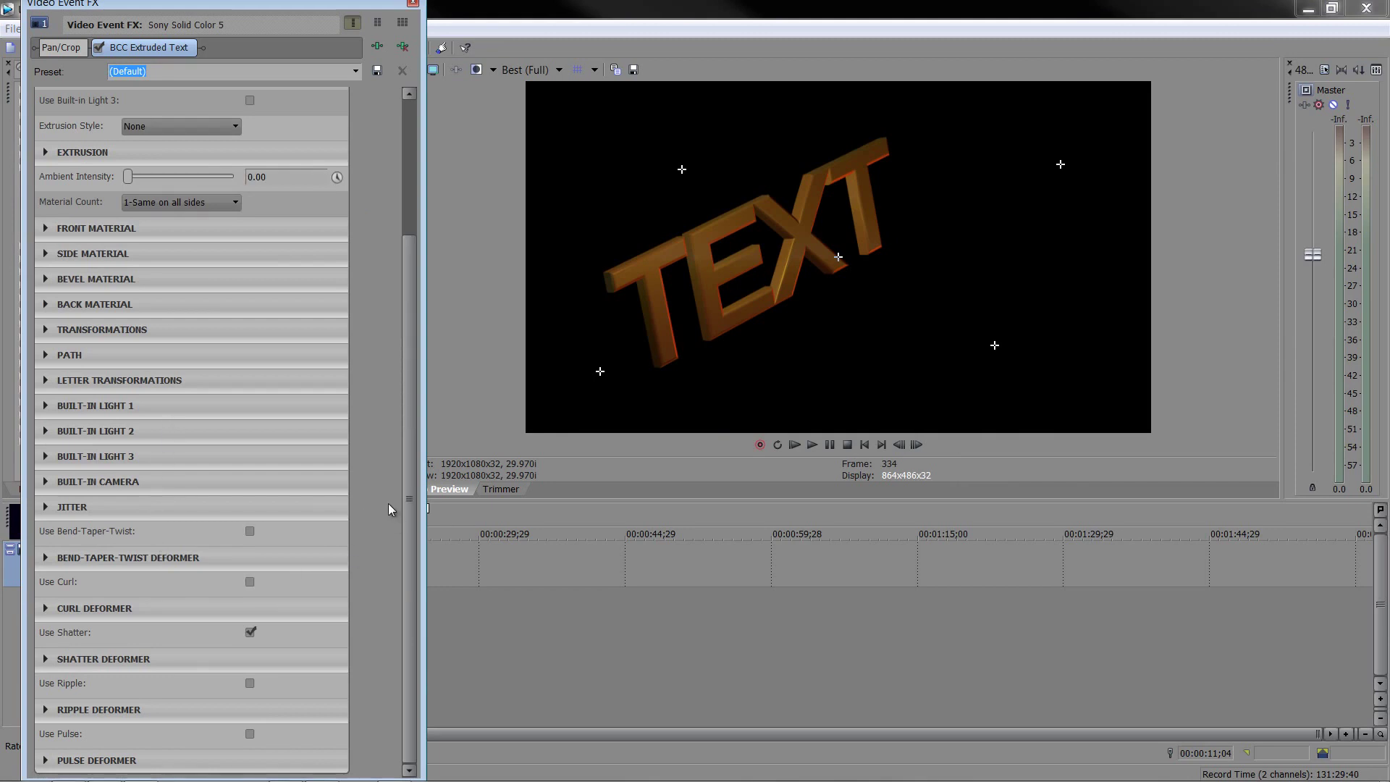
{"action": "left_click", "coordinate": [250, 631]}
Step: Enable the Pulse deformer, expand its settings to show all parameters and preview the bulge animation
{"action": "left_click", "coordinate": [249, 733]}
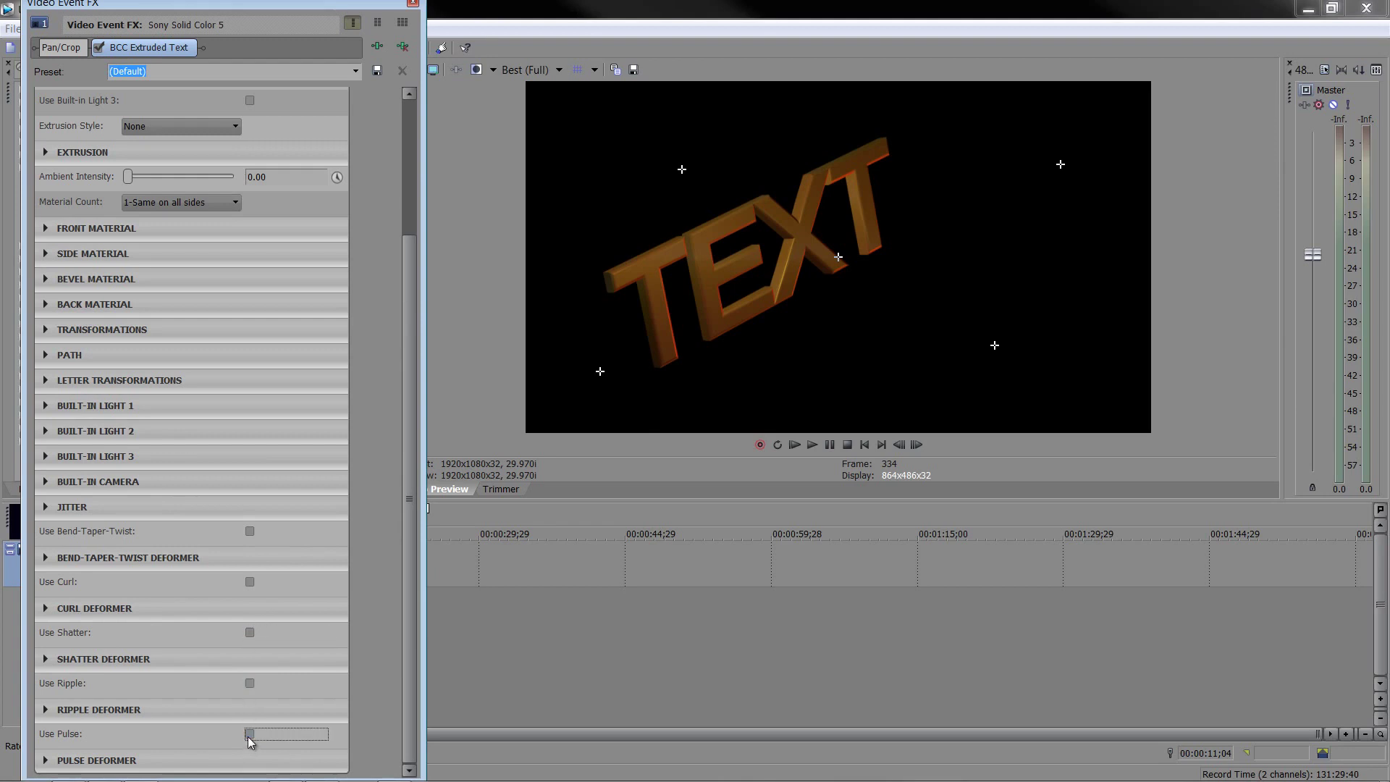
{"action": "left_click", "coordinate": [61, 756]}
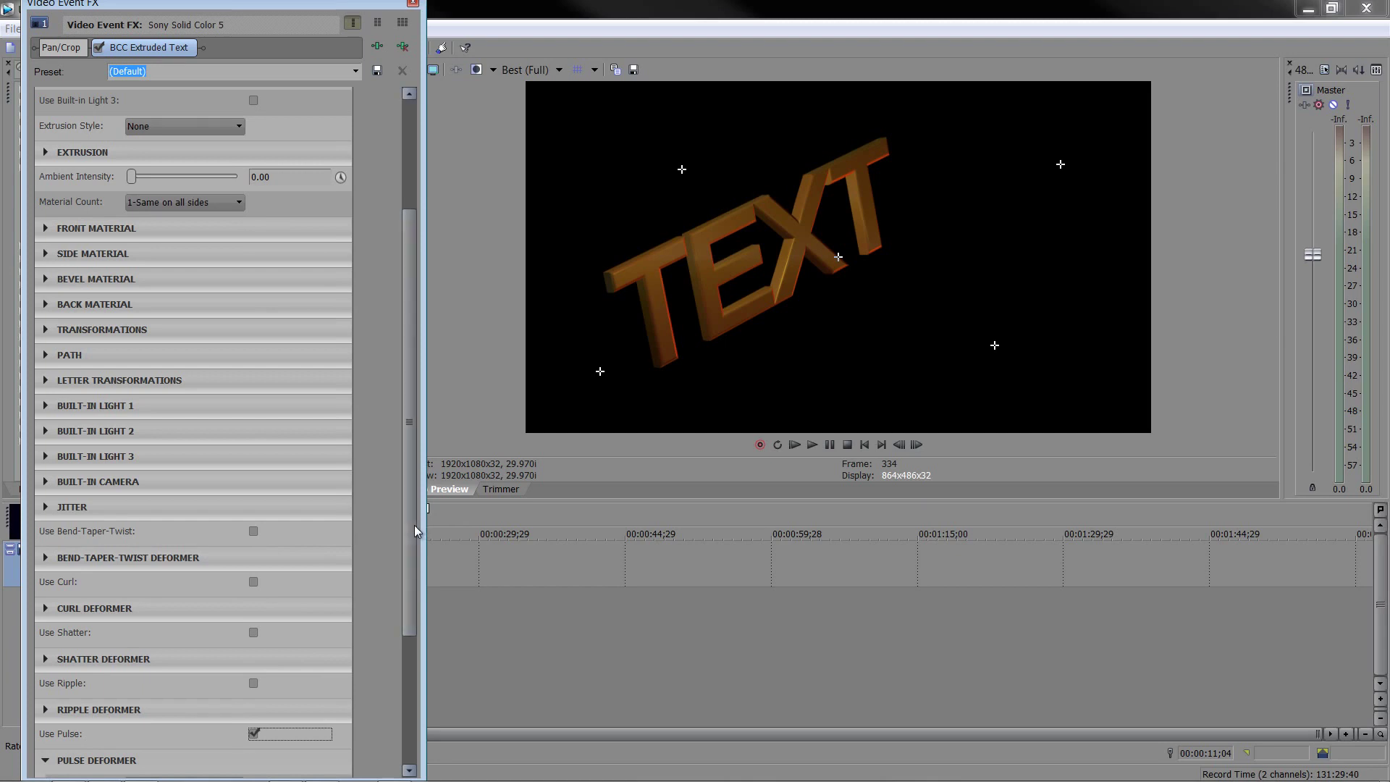
{"action": "left_click_drag", "start_coordinate": [414, 524], "coordinate": [397, 703]}
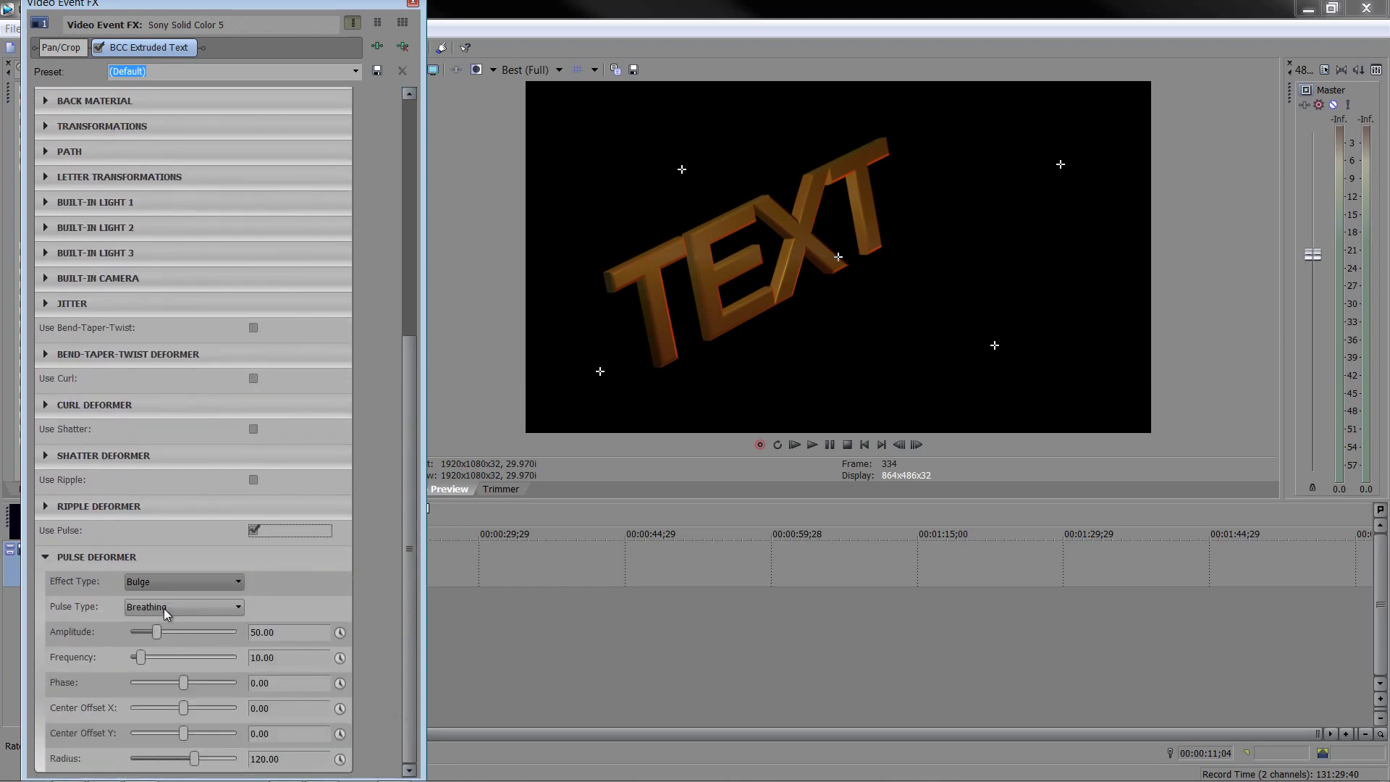
{"action": "left_click", "coordinate": [816, 448]}
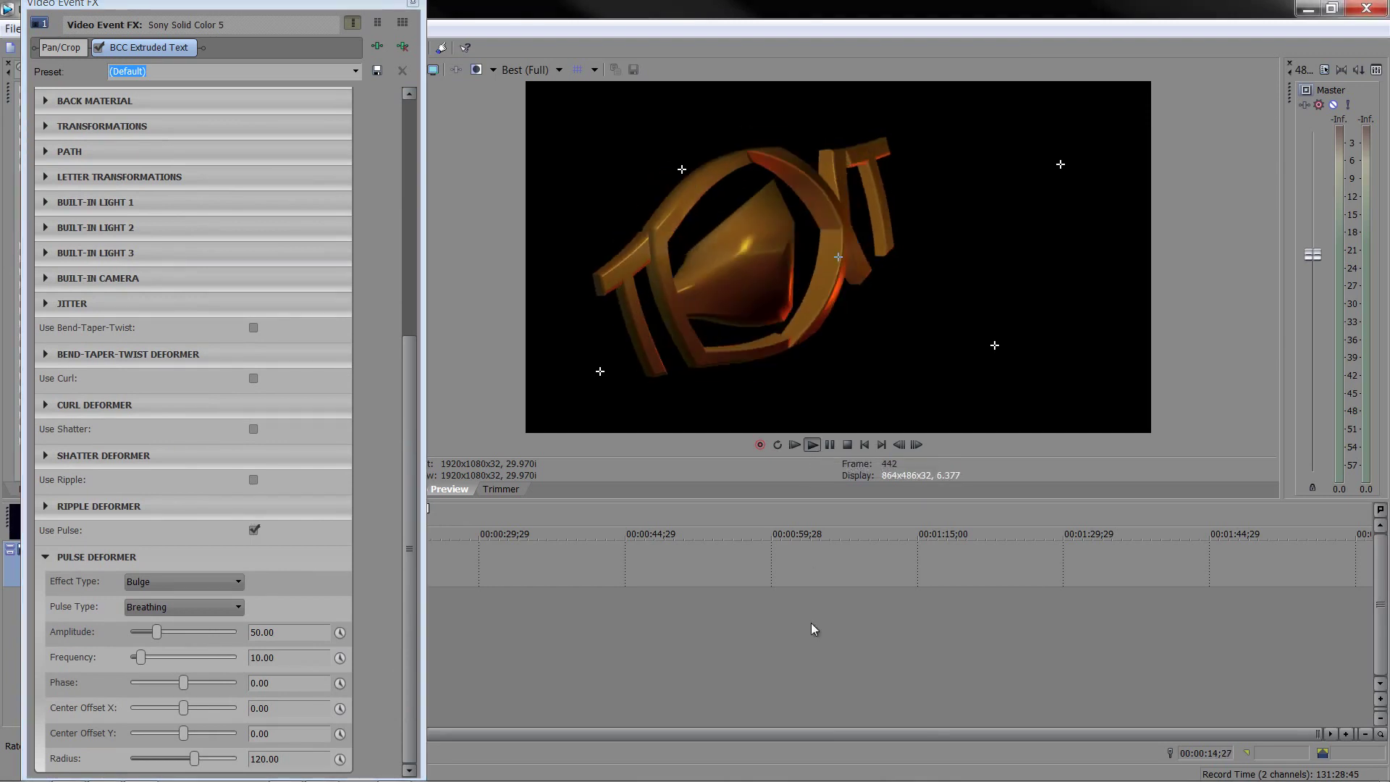
{"action": "left_click", "coordinate": [848, 445]}
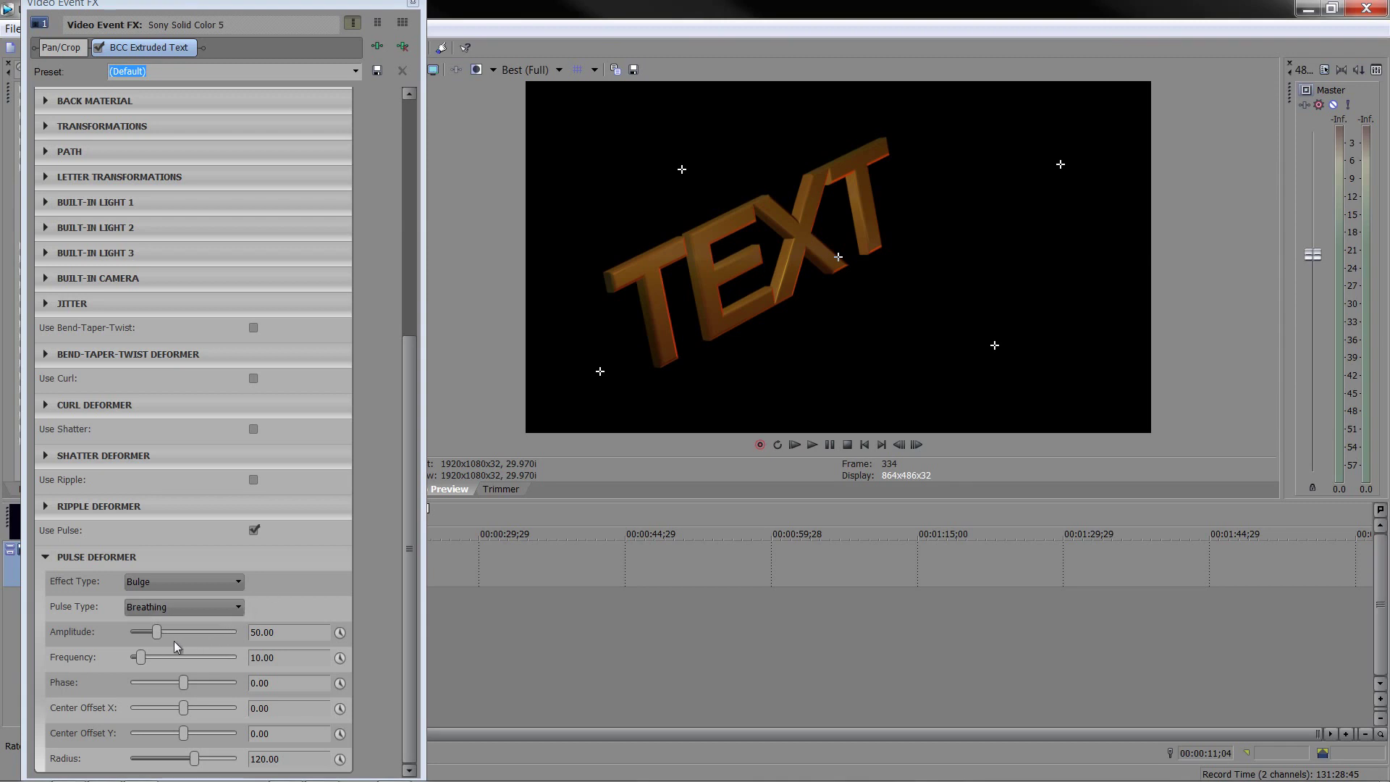
Step: Set the Pulse deformer's Amplitude to 21.77 and Frequency to 19.73, and preview the animation
{"action": "left_click_drag", "start_coordinate": [154, 632], "coordinate": [142, 632]}
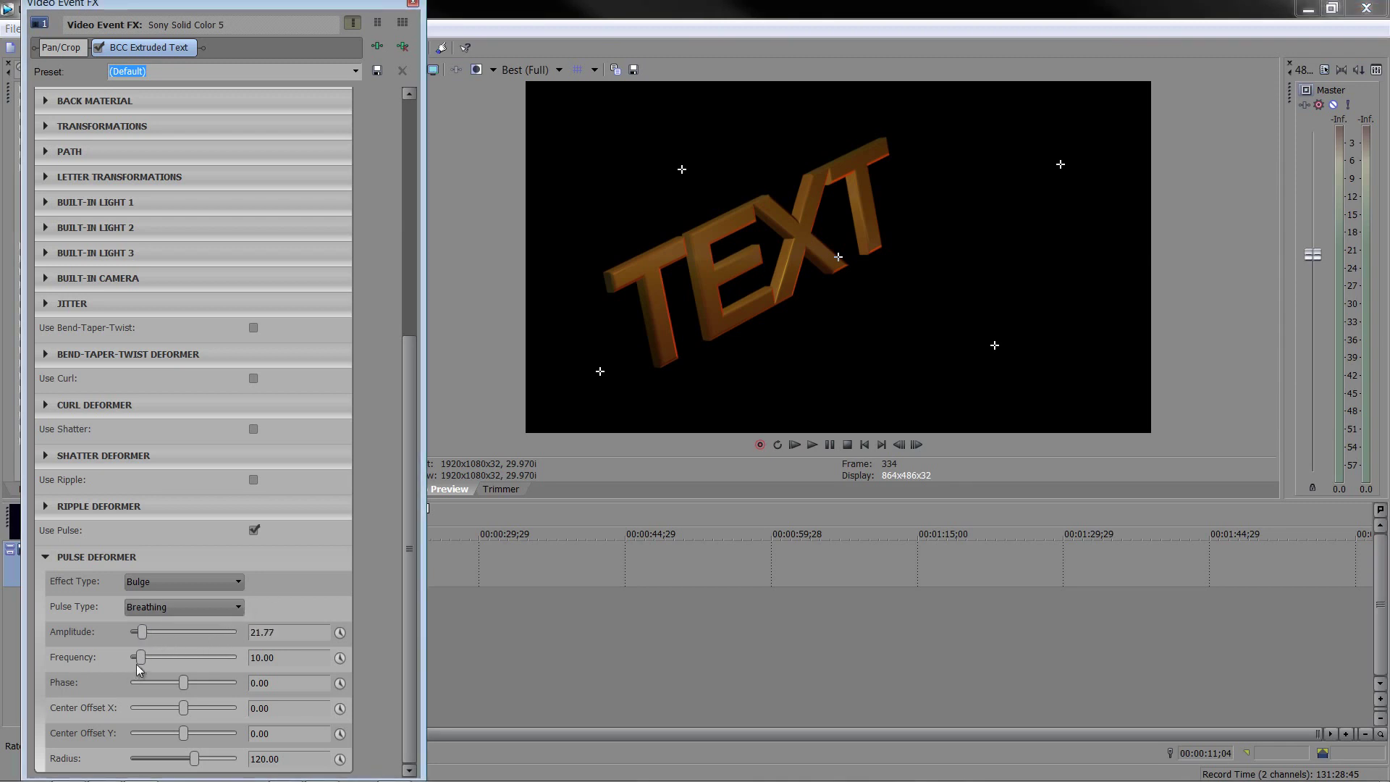
{"action": "left_click_drag", "start_coordinate": [142, 659], "coordinate": [152, 659]}
{"action": "left_click", "coordinate": [812, 446]}
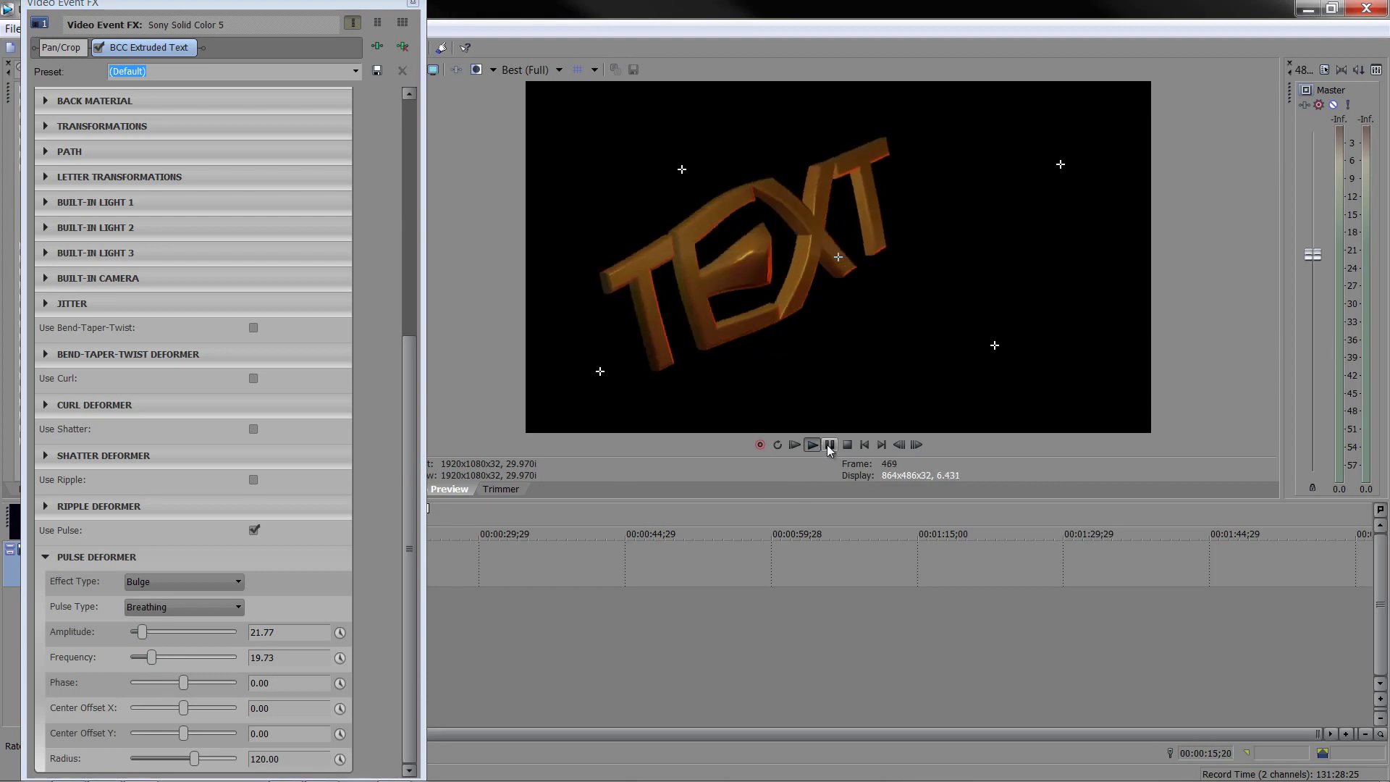
{"action": "left_click", "coordinate": [830, 446]}
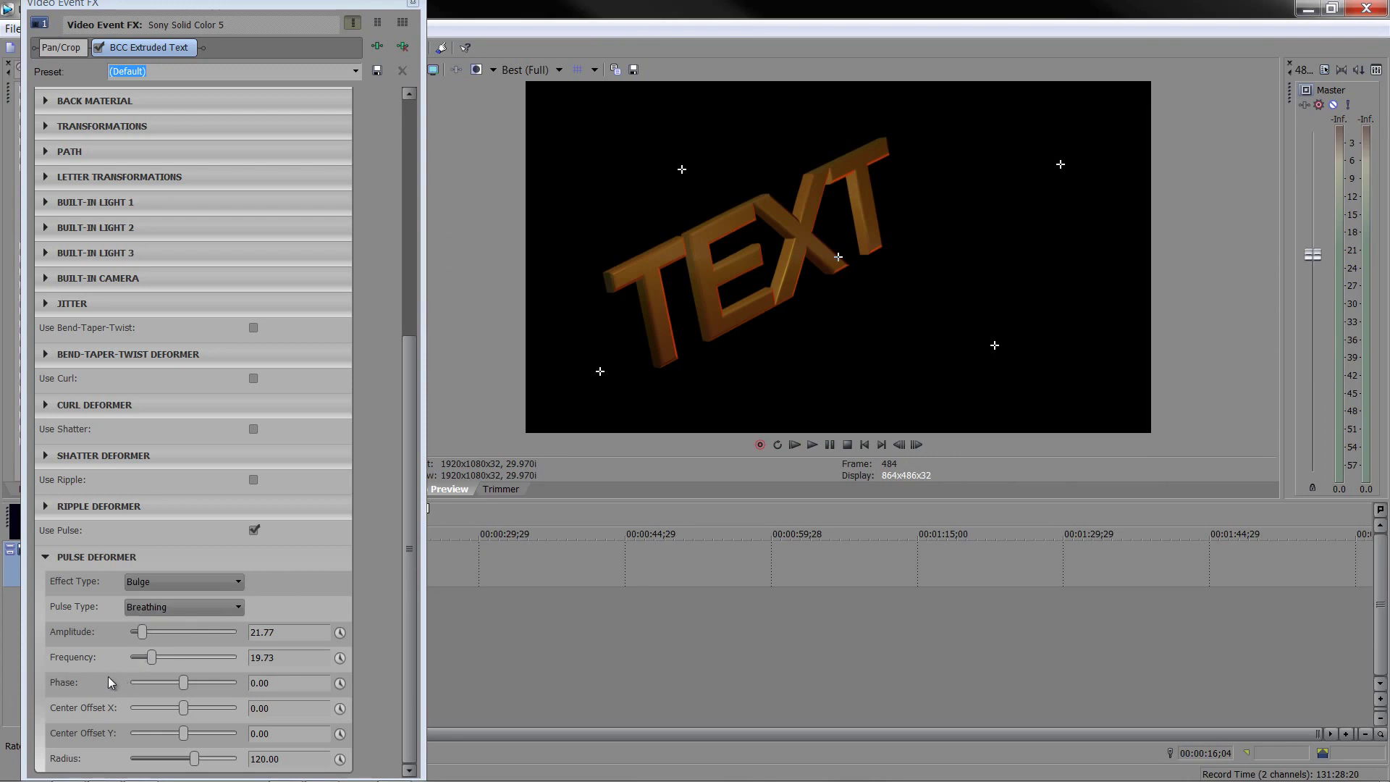
Step: Check the available Pulse effect types, keep Bulge and collapse the Pulse deformer settings
{"action": "left_click", "coordinate": [176, 582]}
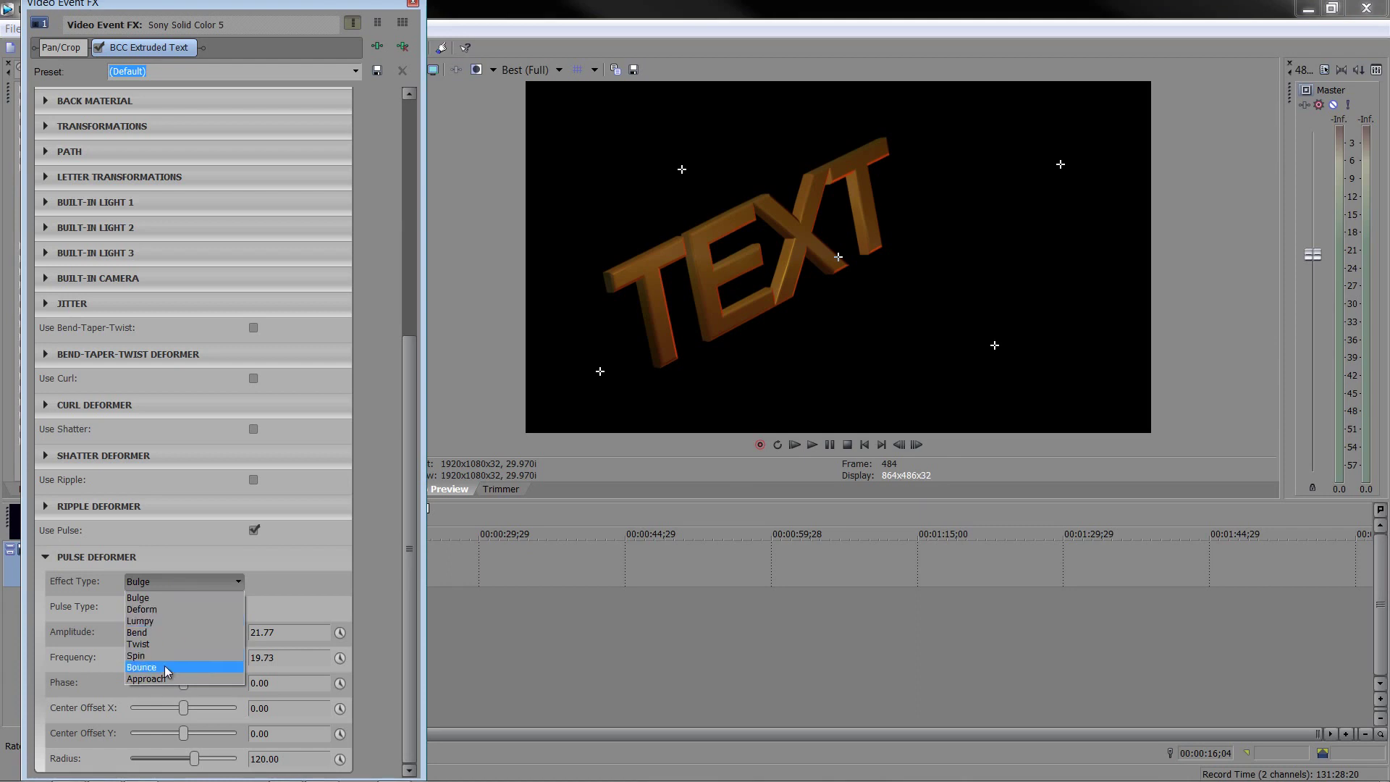
{"action": "left_click", "coordinate": [303, 588]}
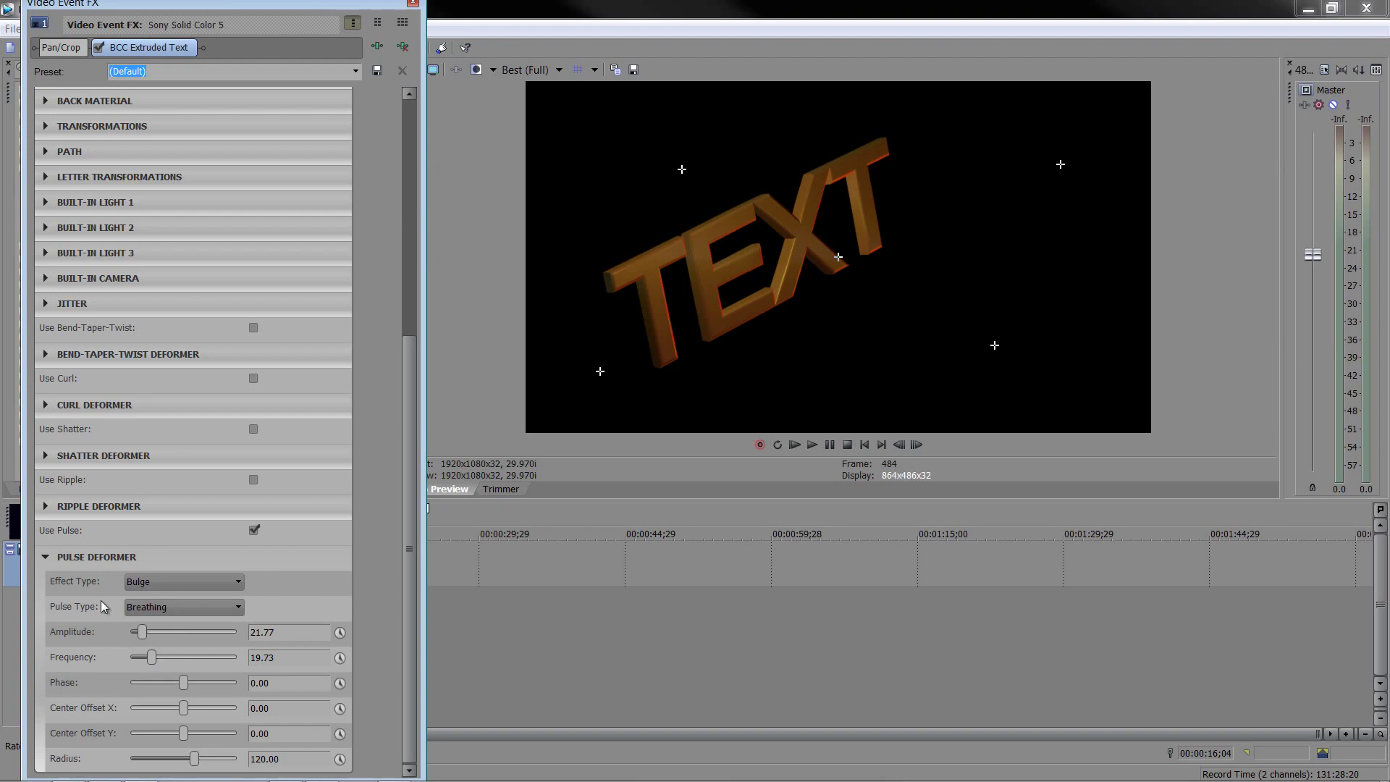
{"action": "left_click", "coordinate": [46, 558]}
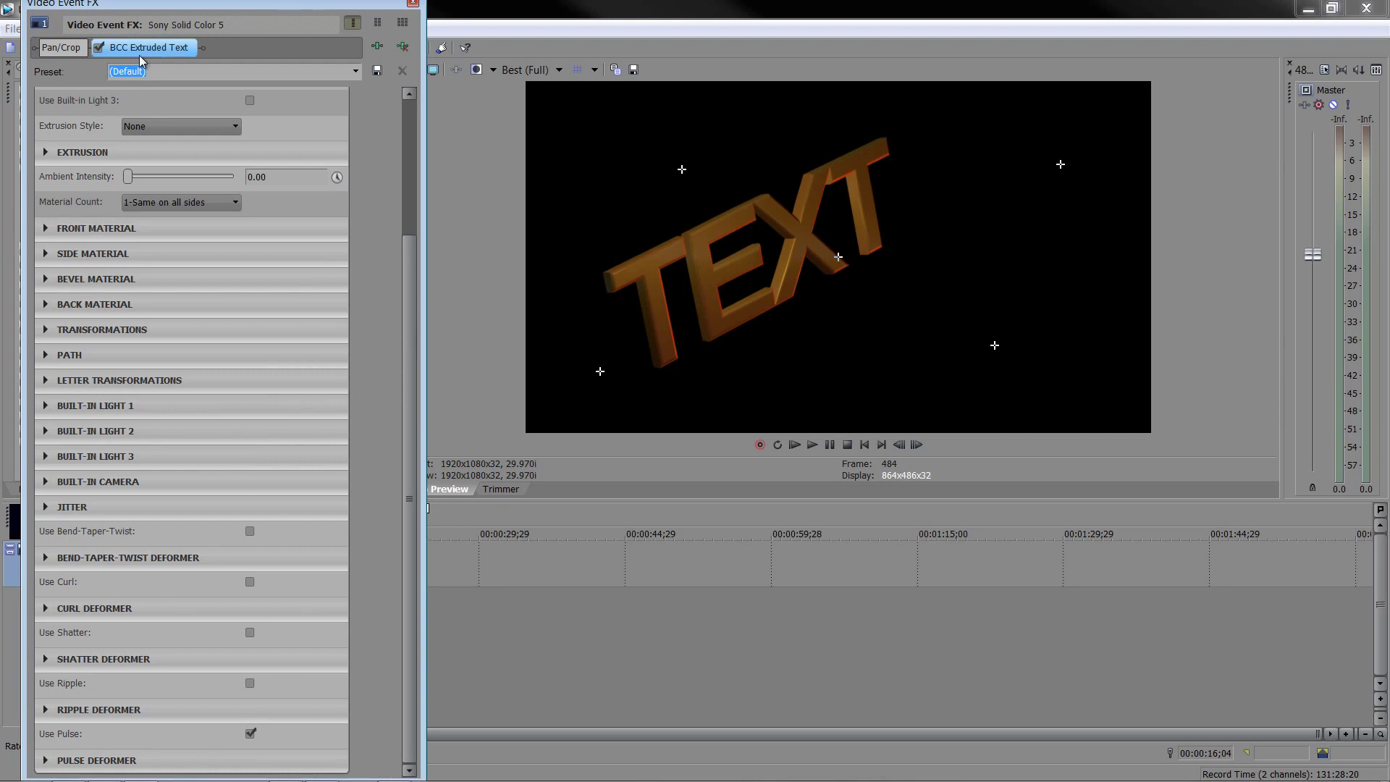
Step: Close the effect settings window and select the BCC Type On Text effect to show its presets
{"action": "left_click", "coordinate": [414, 3]}
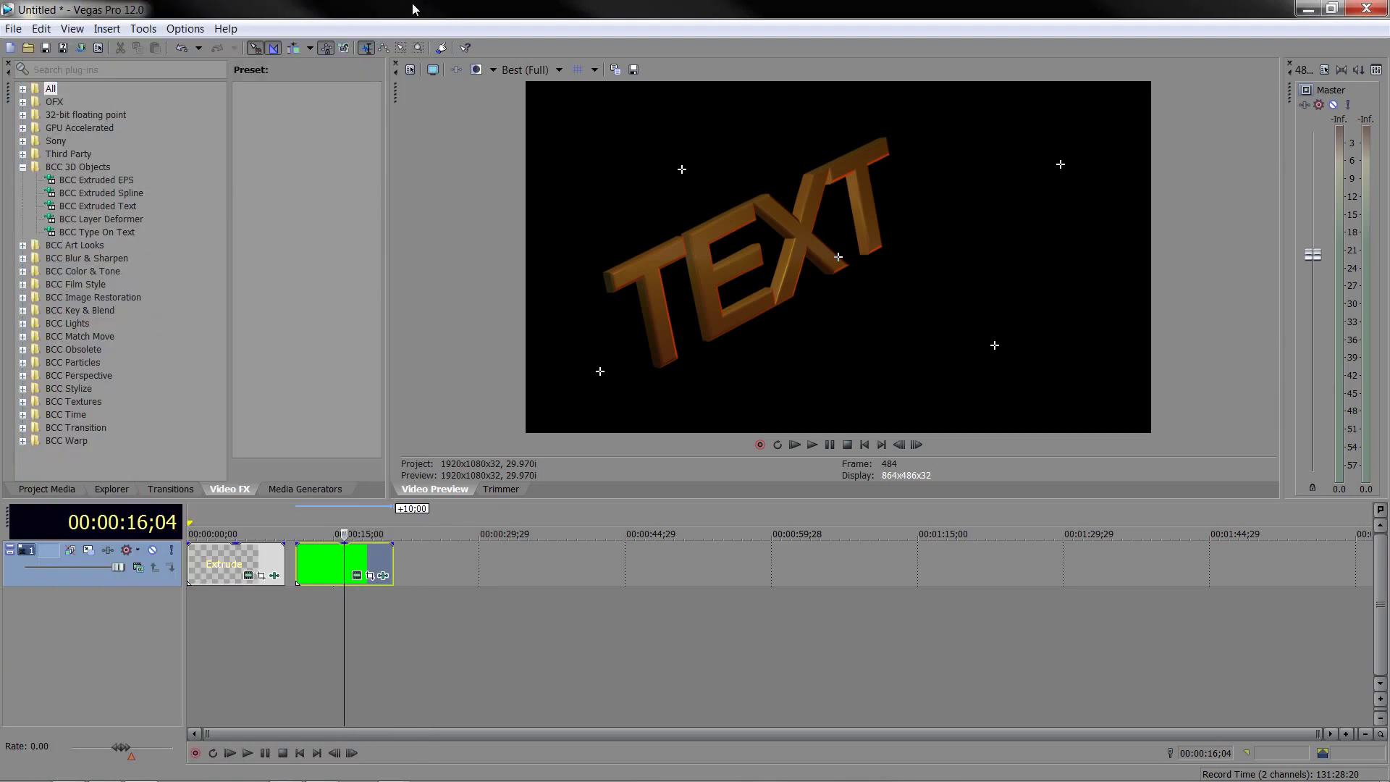
{"action": "left_click", "coordinate": [108, 232]}
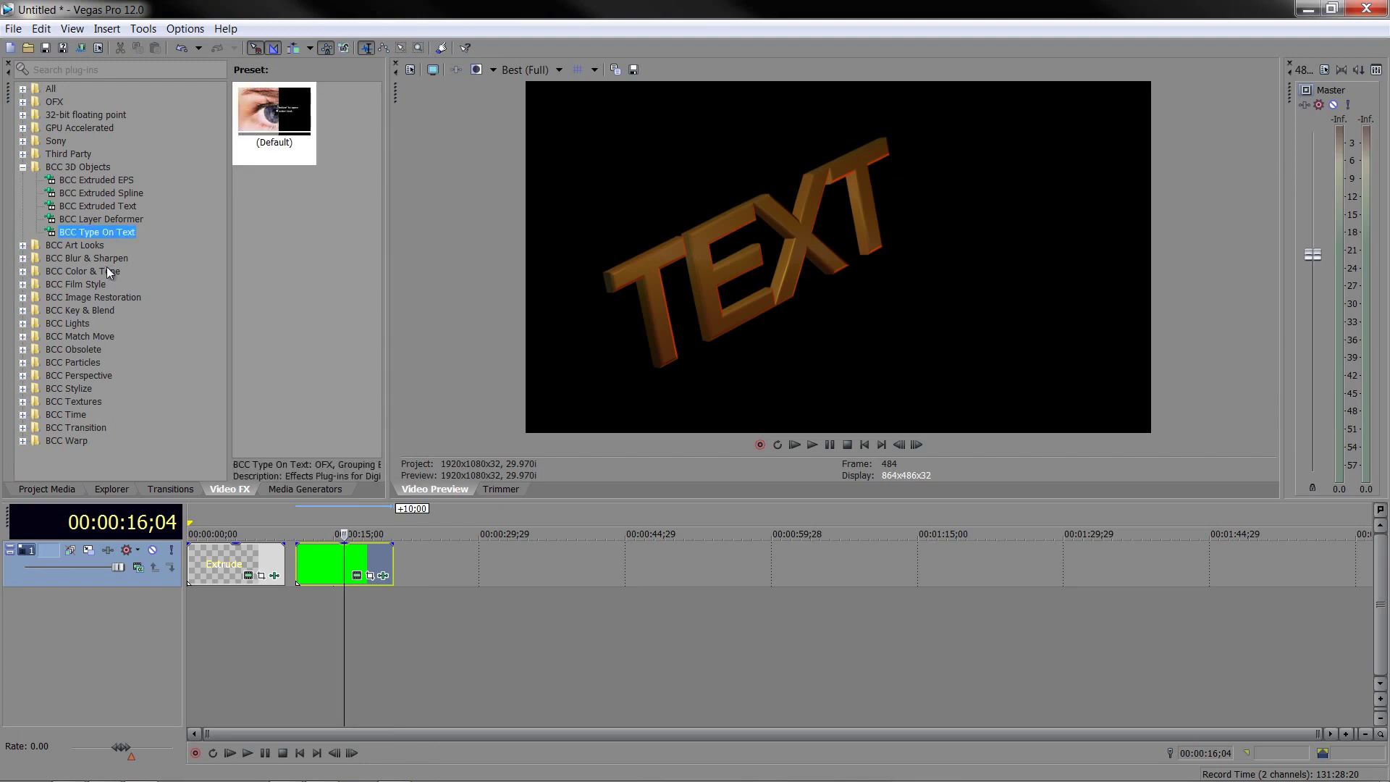